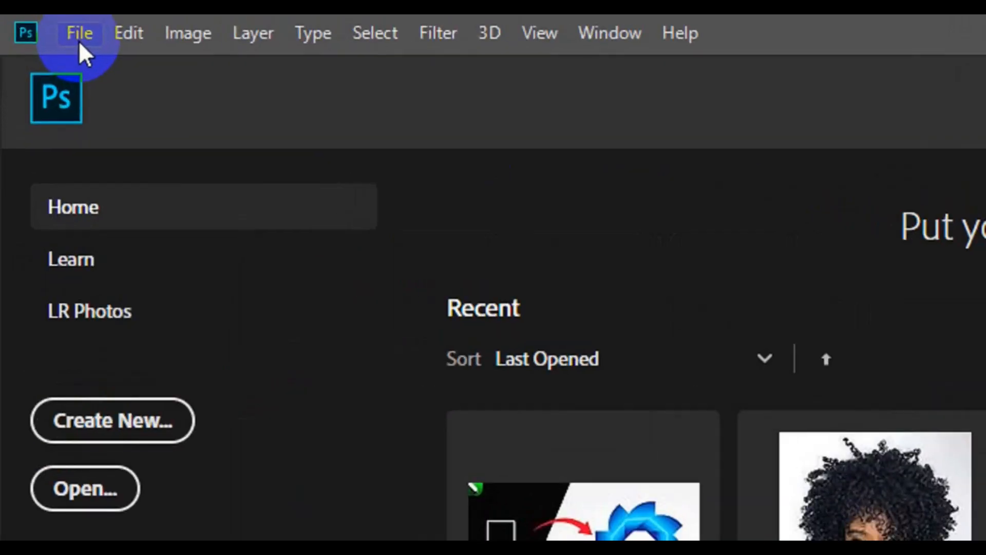
Step: Start a new document named 'Modern Business Card'
left_click(53, 33)
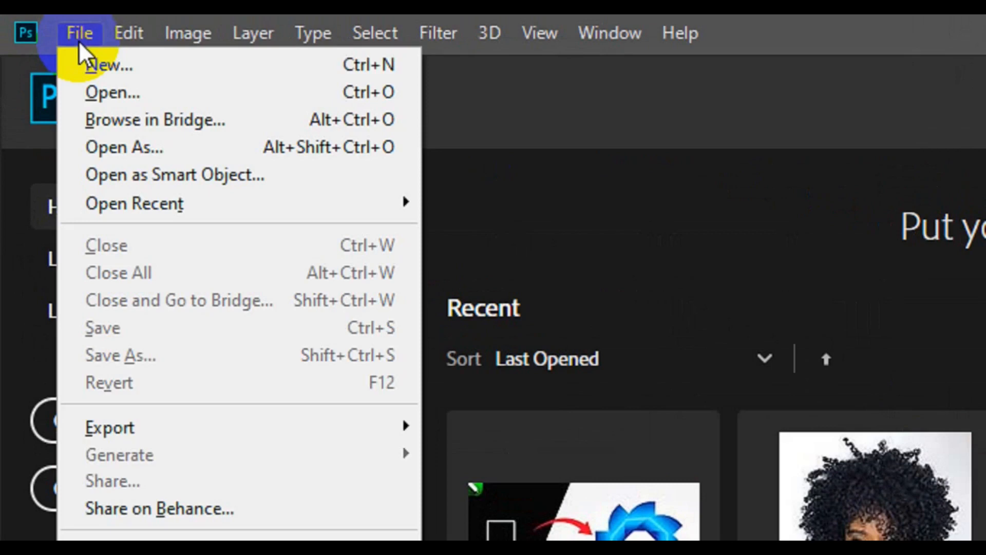
left_click(143, 72)
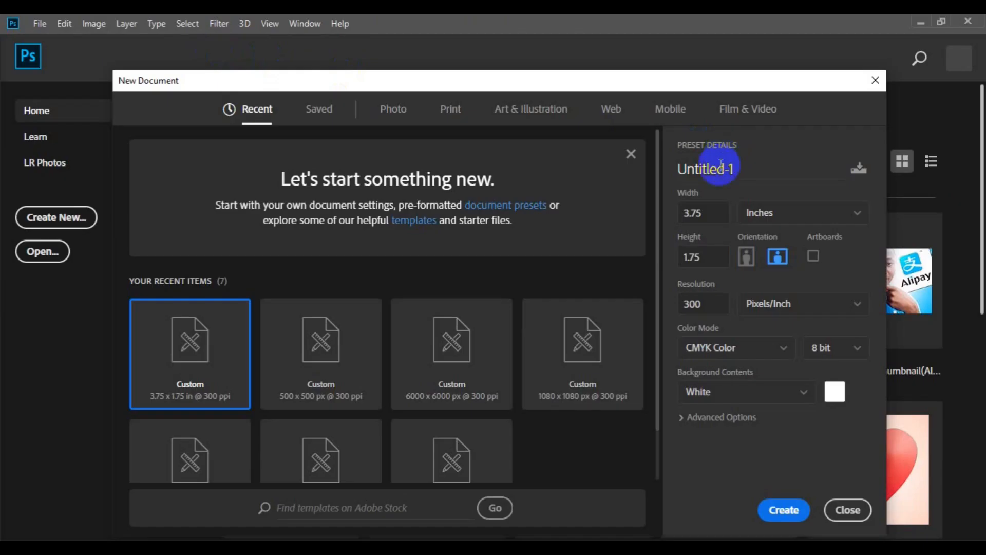
left_click(718, 180)
double_click(719, 178)
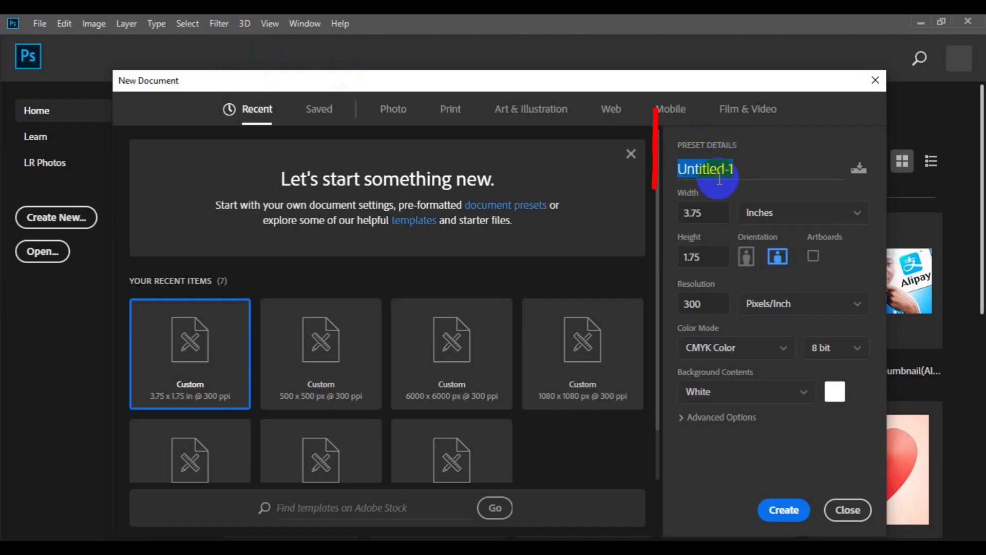
key("BackSpace")
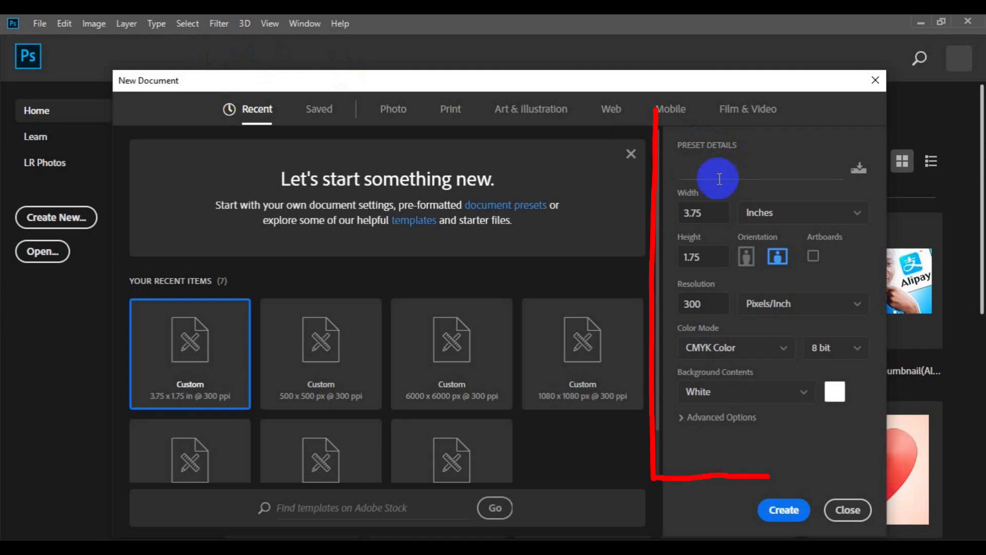
type("Mode")
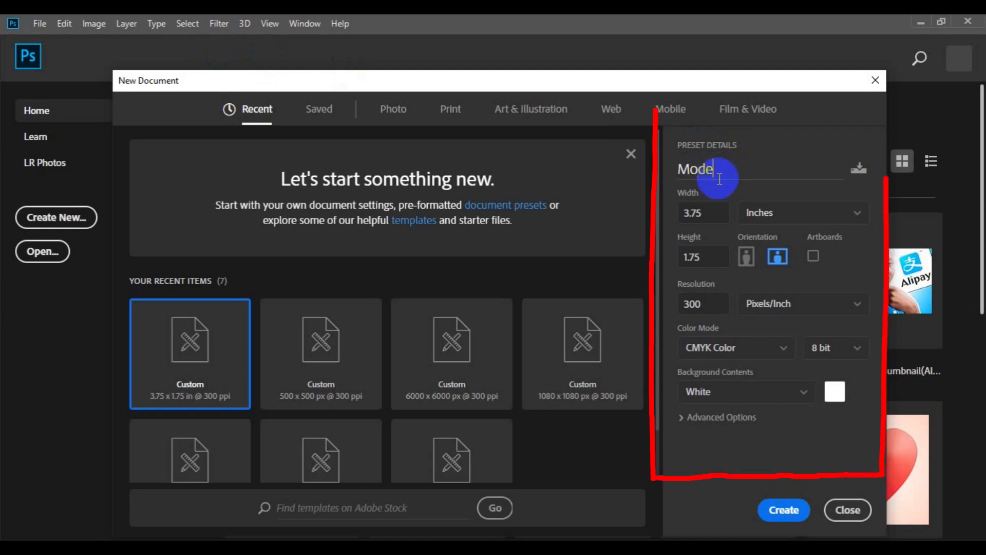
type("rn Busi")
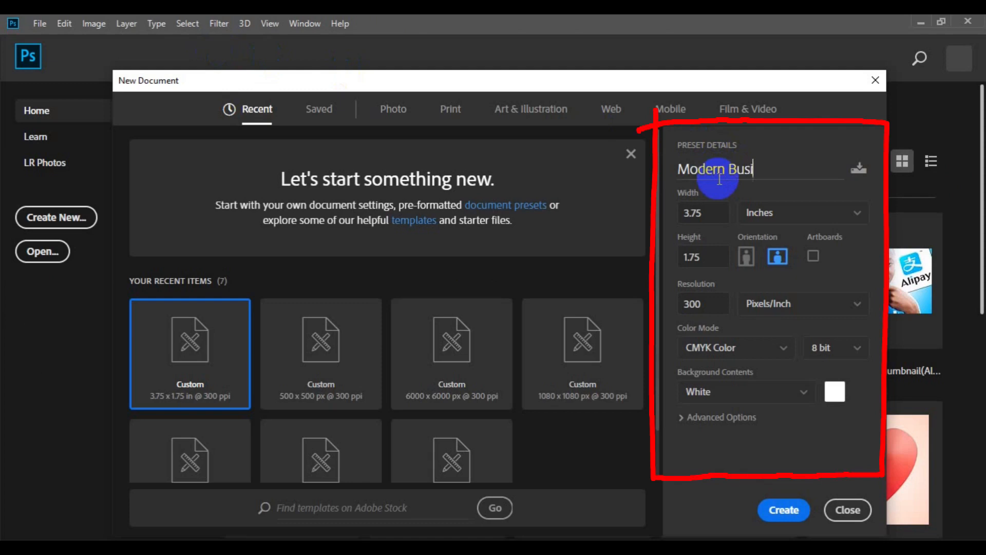
type("ness Card")
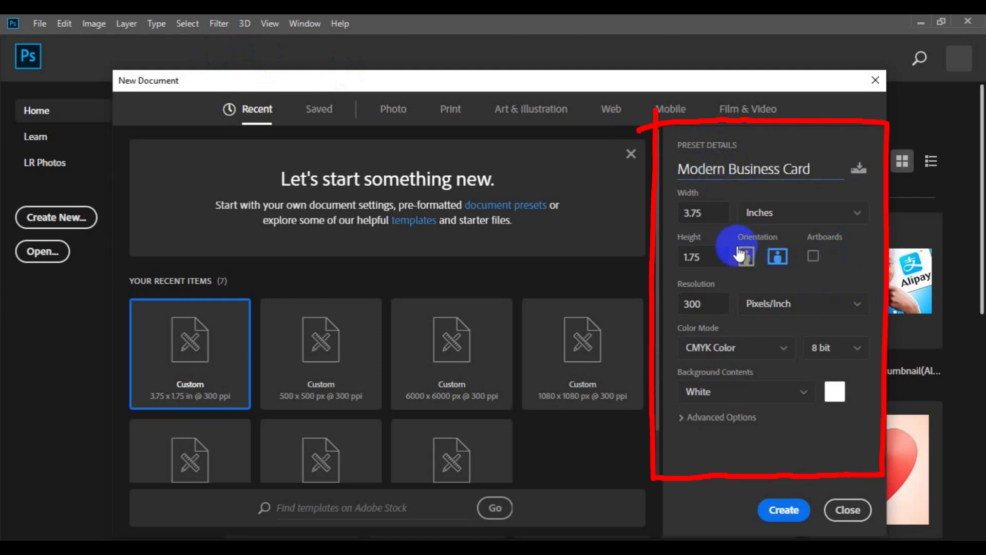
Step: Make it 3.25 × 1.75 inches at 300 ppi in CMYK Color, and create it
left_click(712, 218)
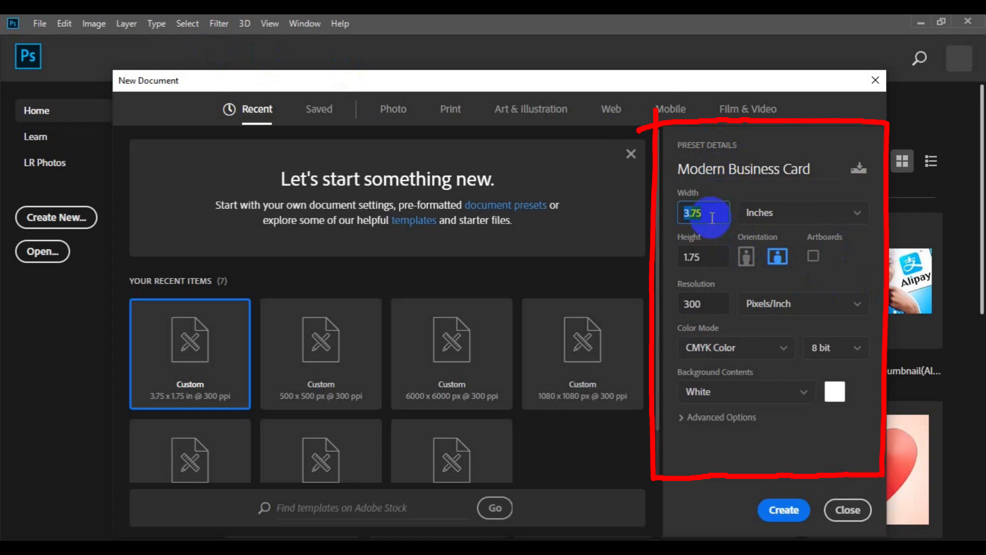
type("3.25")
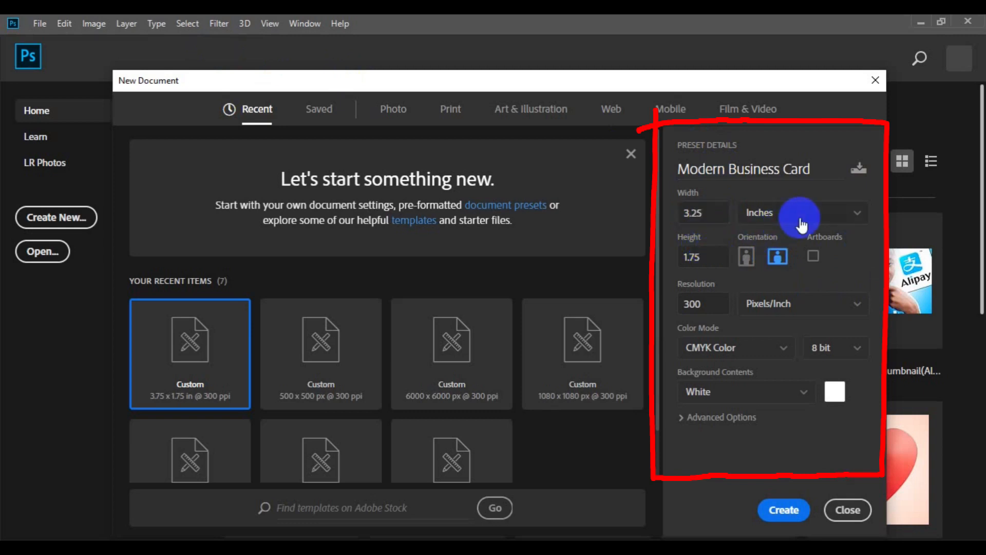
left_click(799, 219)
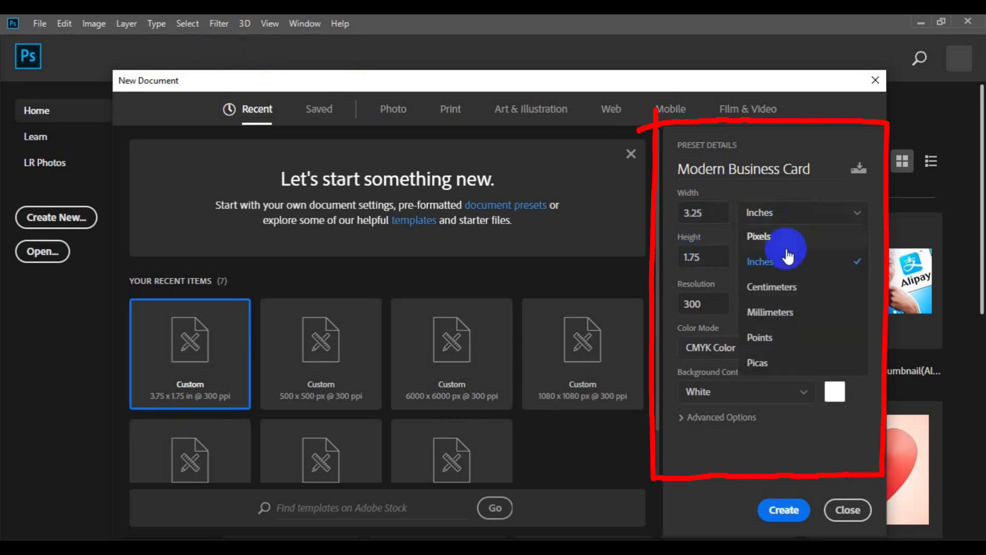
left_click(719, 258)
left_click(718, 260)
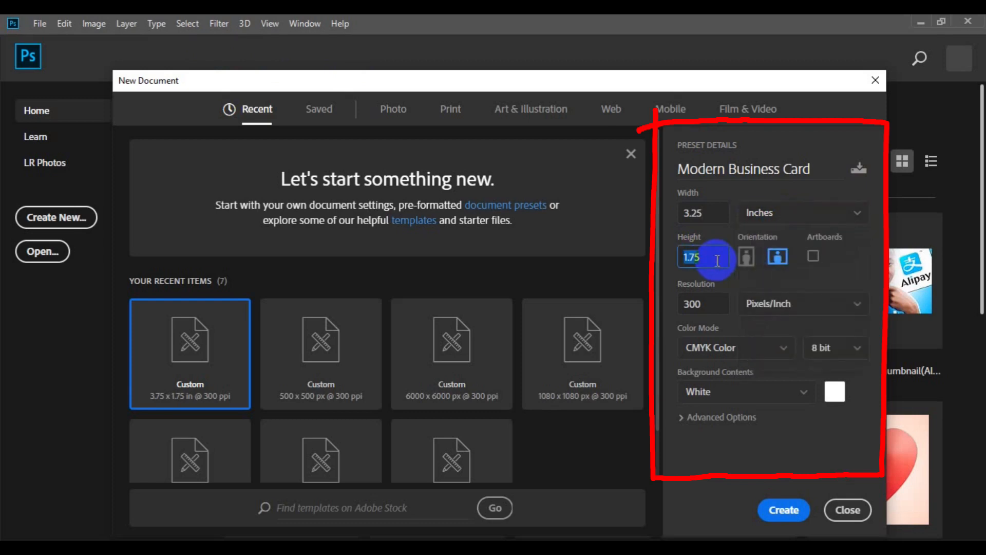
left_click(721, 300)
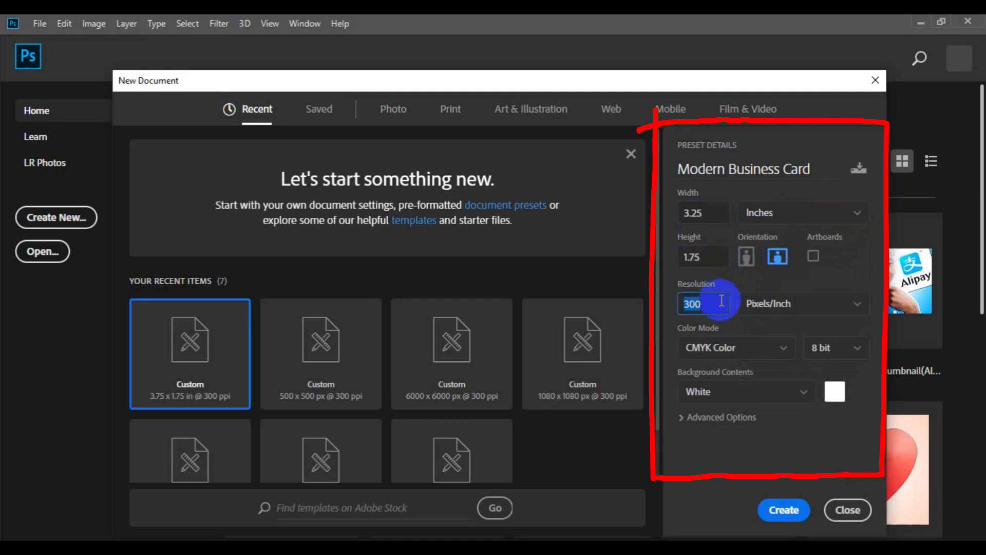
left_click(752, 358)
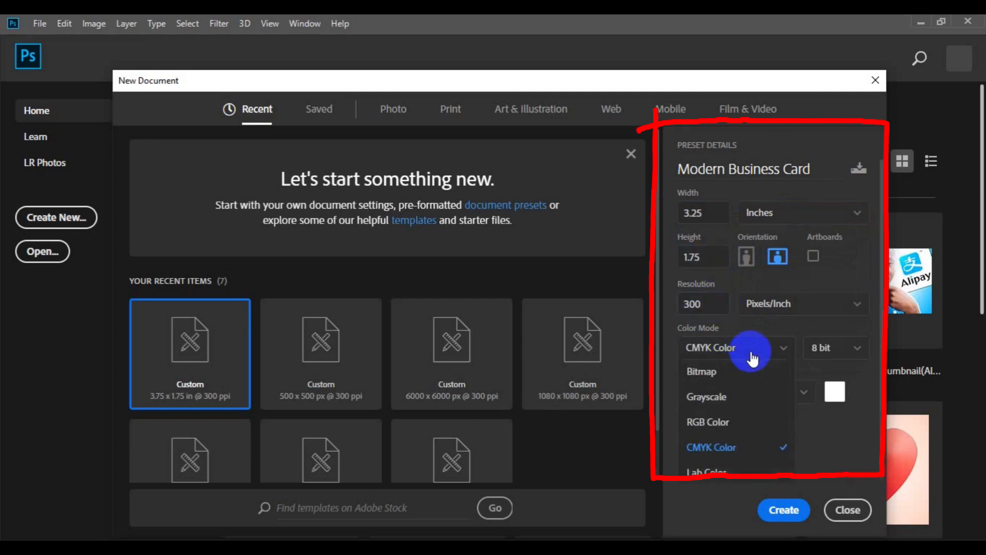
left_click(724, 454)
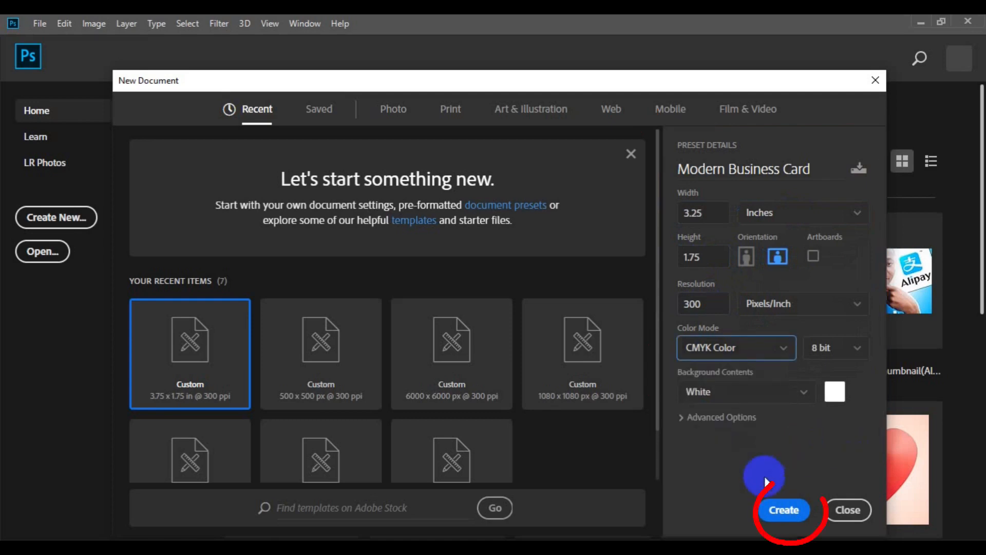
left_click(782, 510)
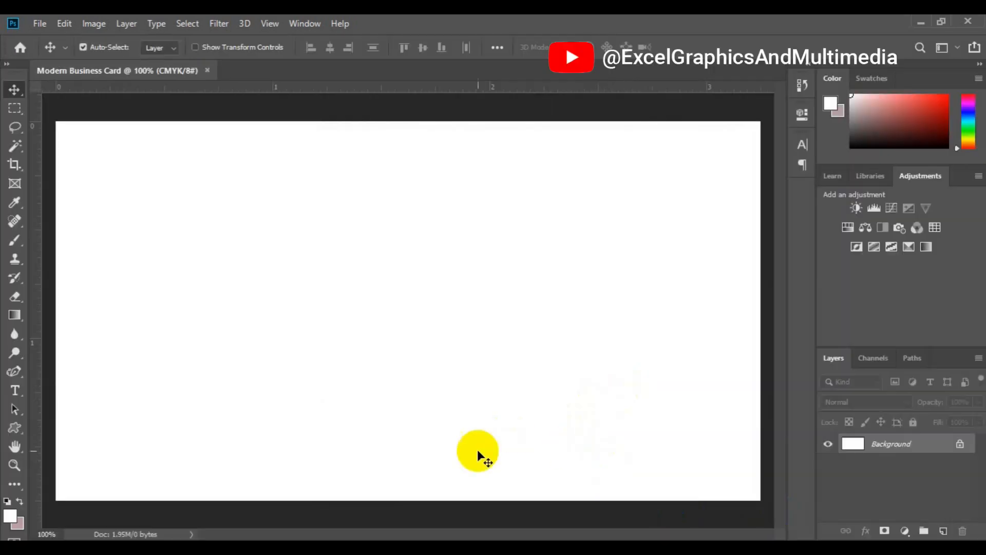
Step: Zoom out and place guides on the canvas's left, top, right and bottom edges, with rulers in inches
key("ctrl+minus")
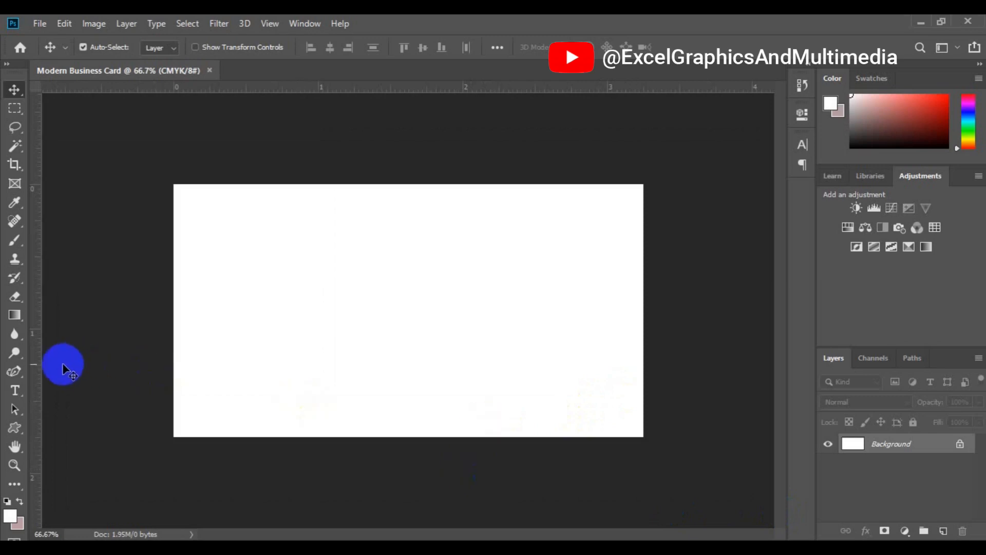
left_click_drag(40, 365, 173, 391)
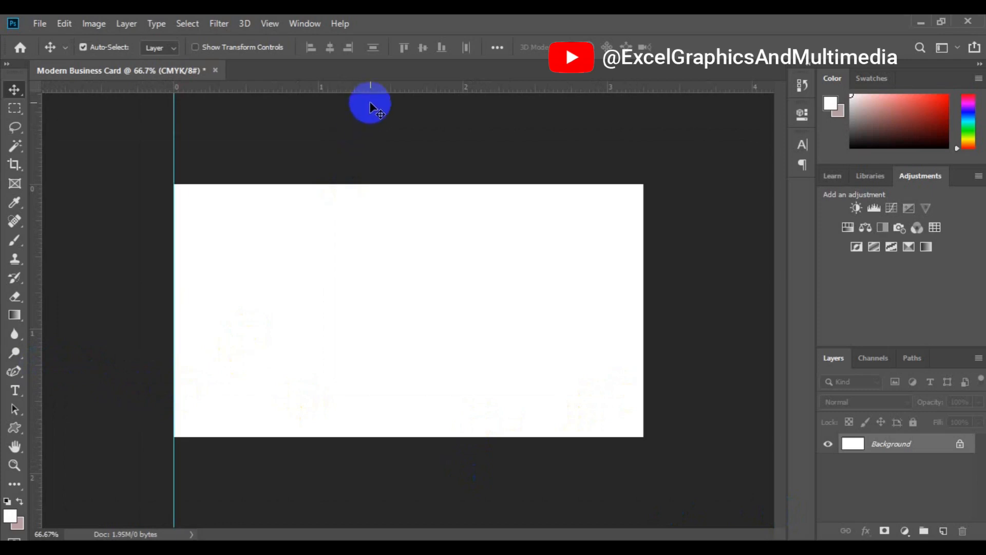
left_click_drag(370, 95, 385, 184)
left_click_drag(55, 328, 642, 47)
left_click_drag(582, 91, 579, 126)
right_click(579, 91)
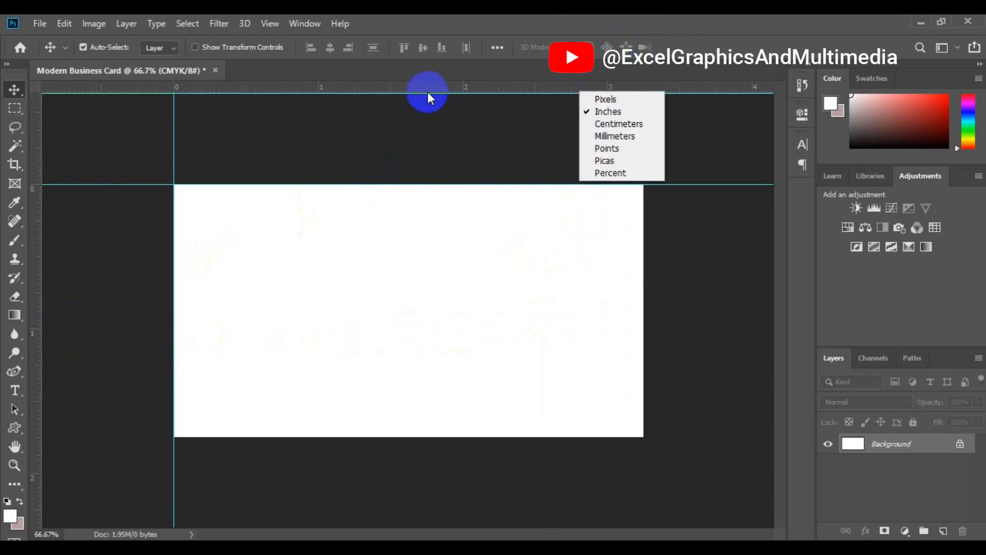
left_click(421, 103)
left_click_drag(394, 91, 411, 438)
left_click_drag(34, 334, 645, 381)
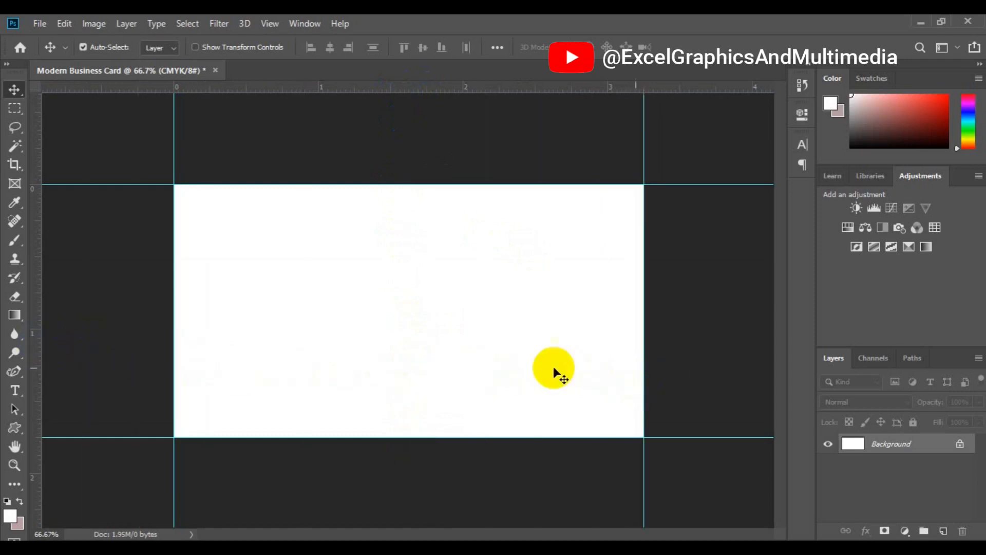
Step: Enlarge the canvas by a relative 0.25 in width and 0.25 in height
left_click(92, 32)
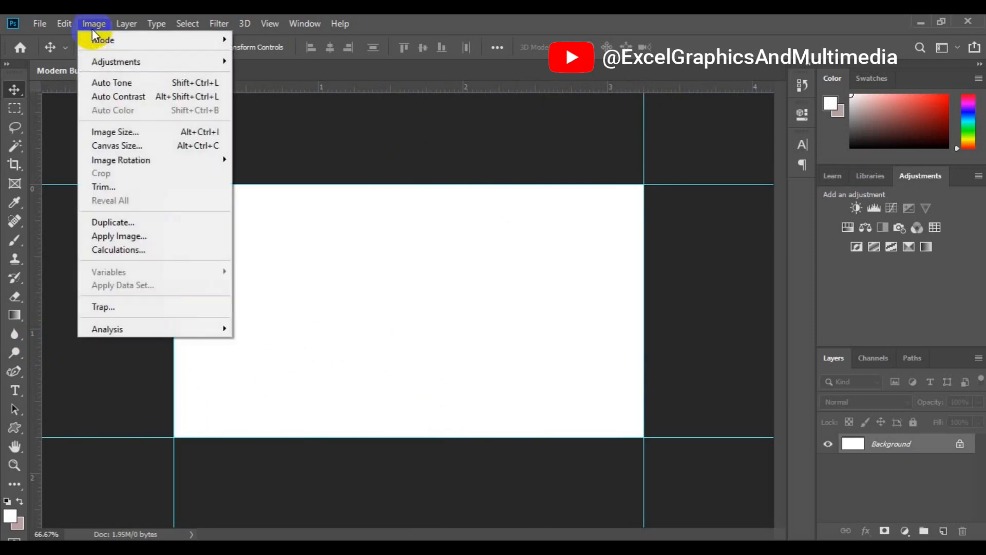
left_click(126, 146)
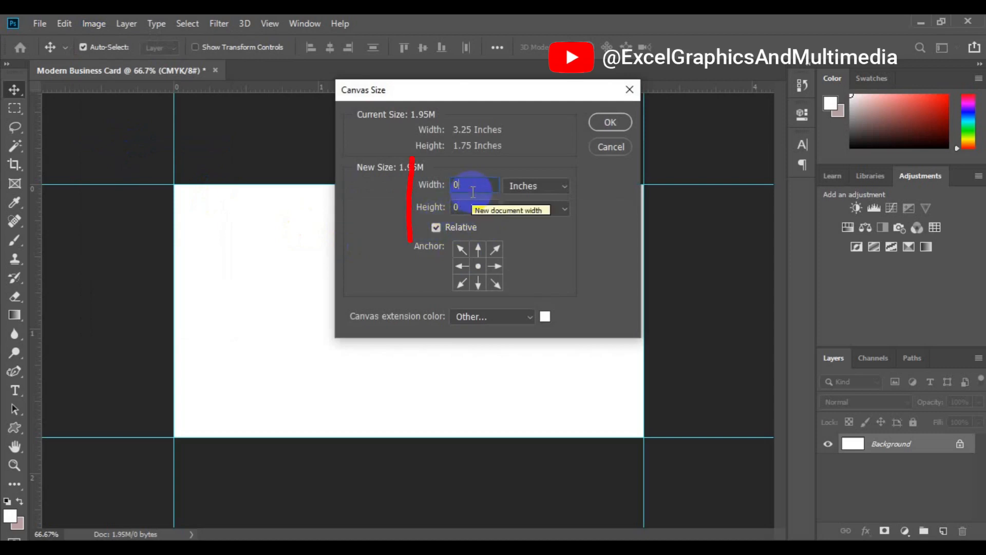
type("0.2")
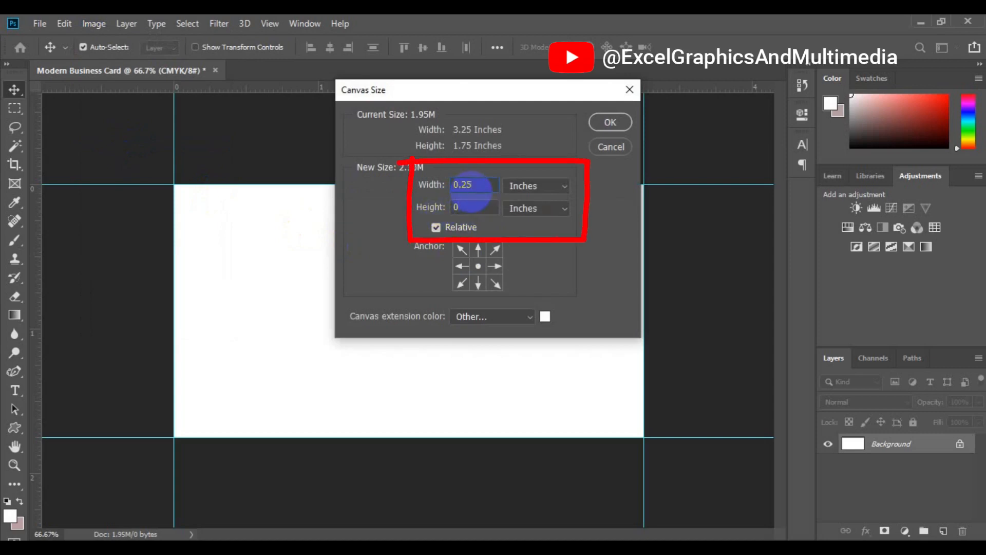
type("5")
left_click(469, 207)
type(".")
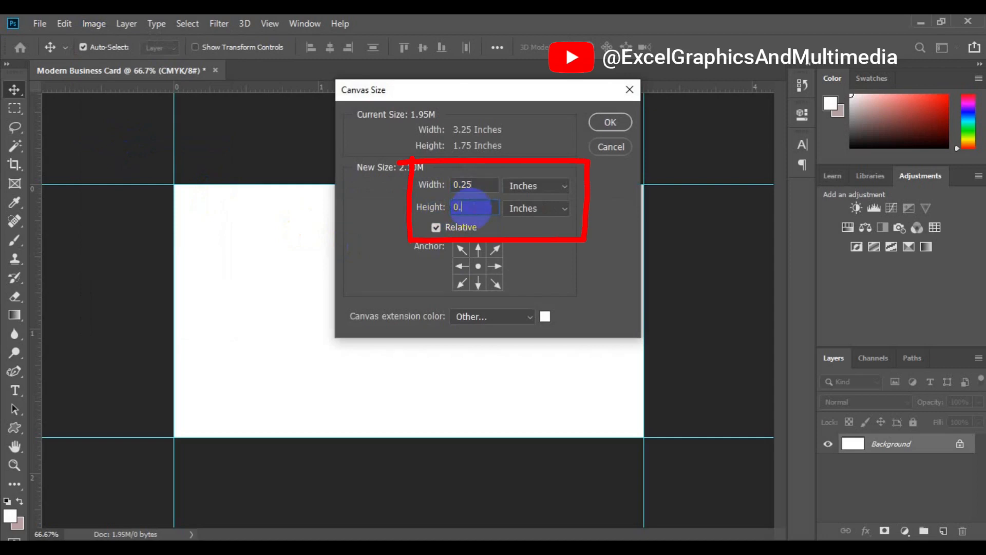
type("25")
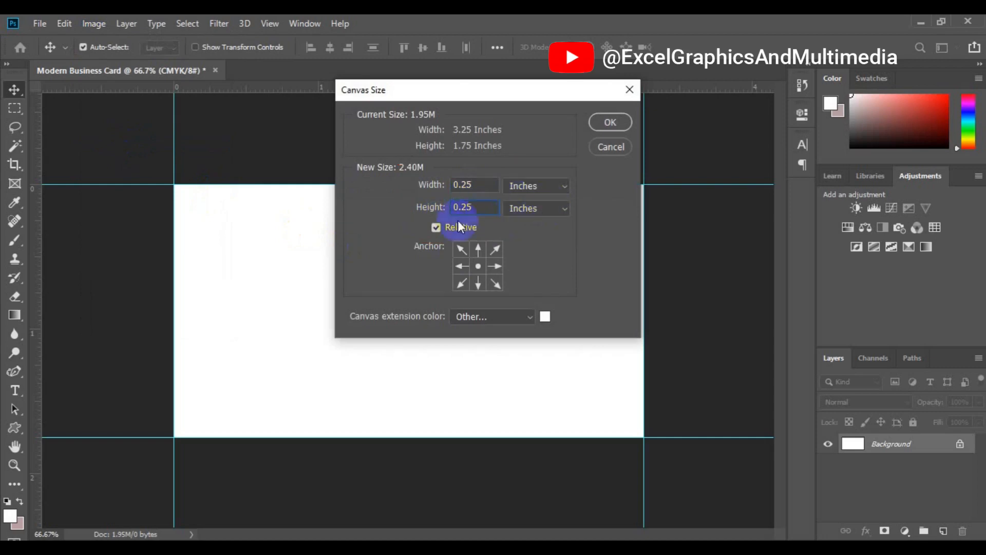
left_click(596, 122)
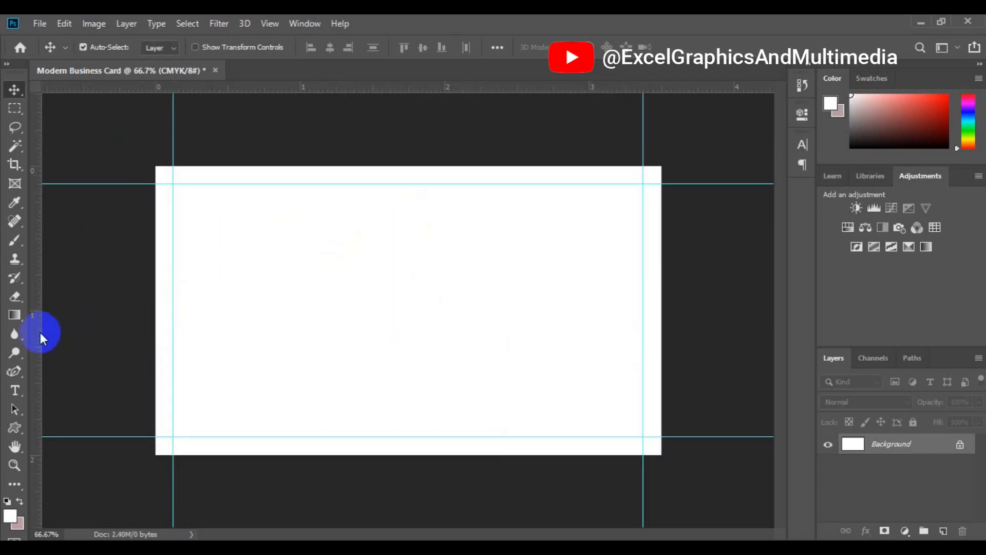
Step: Add guides on the new left, top, bottom and right canvas edges
left_click_drag(39, 333, 152, 351)
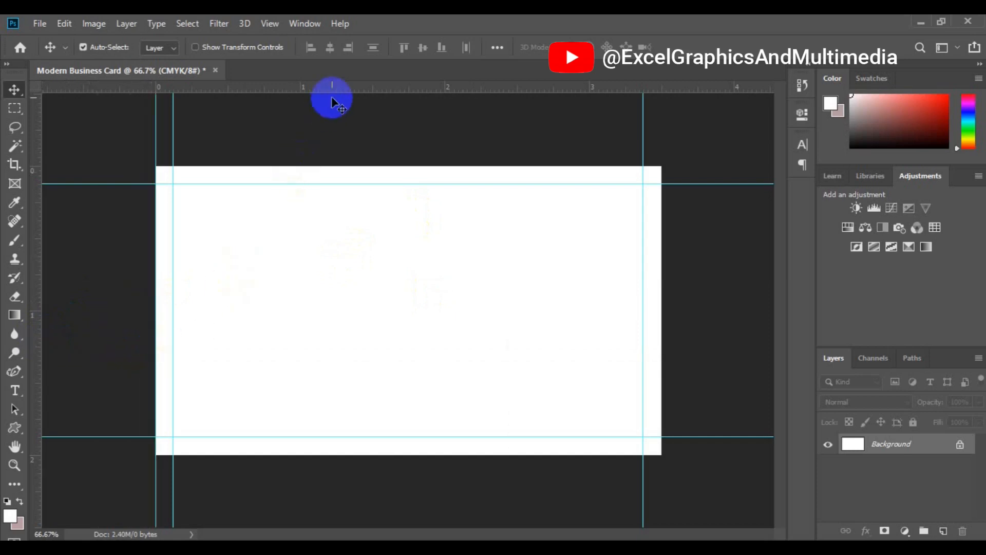
left_click_drag(331, 93, 341, 166)
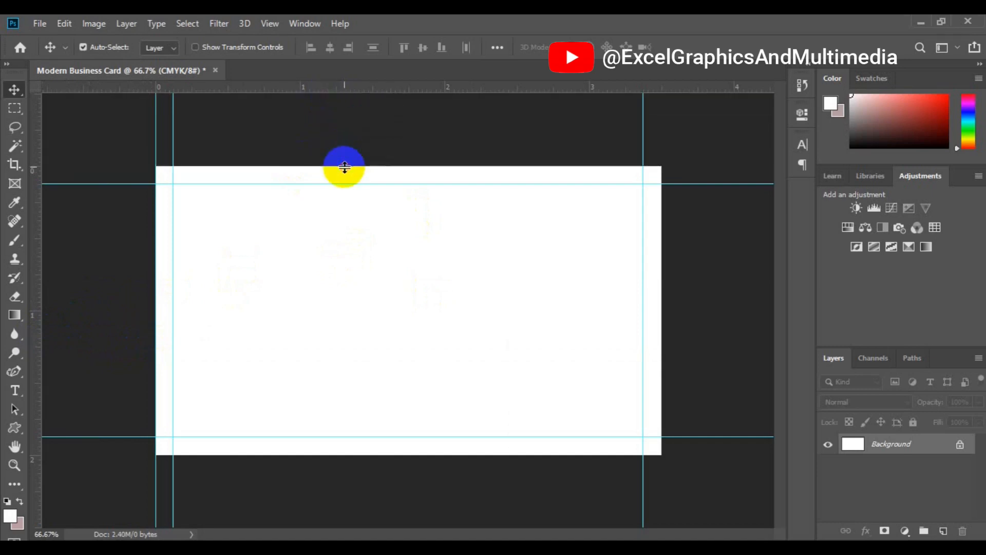
left_click_drag(338, 86, 354, 455)
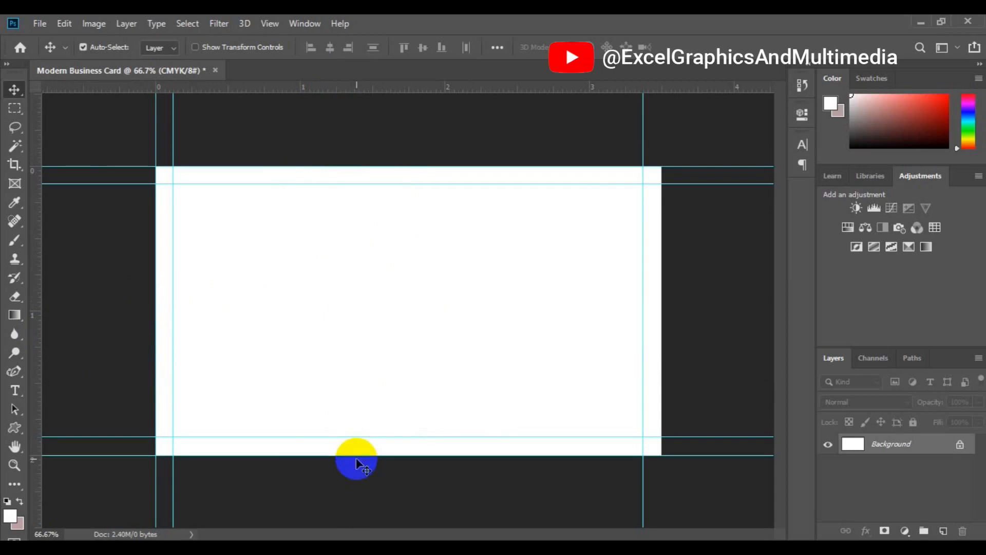
left_click_drag(36, 398, 660, 366)
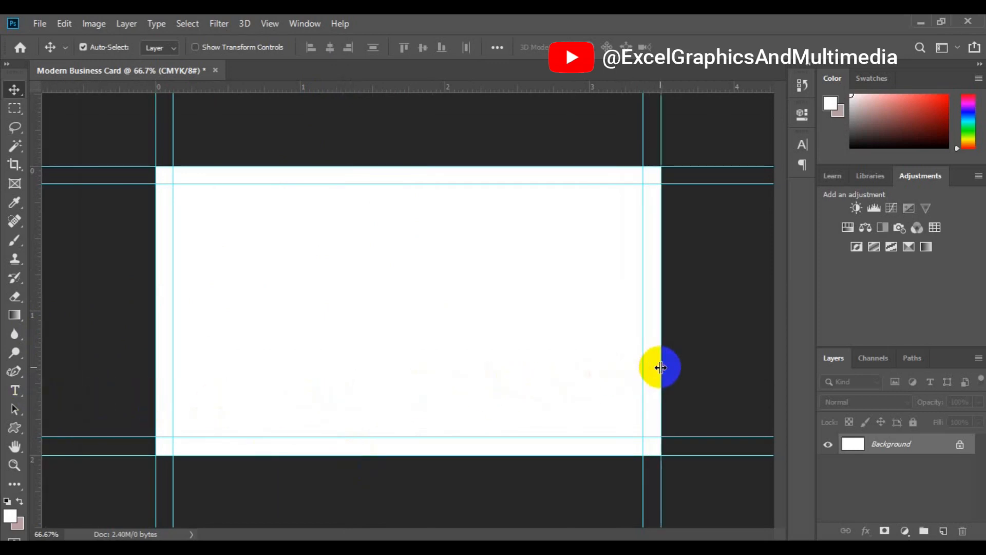
Step: Add another relative 0.25 in to canvas width and height, then zoom out to see the whole card
left_click(94, 23)
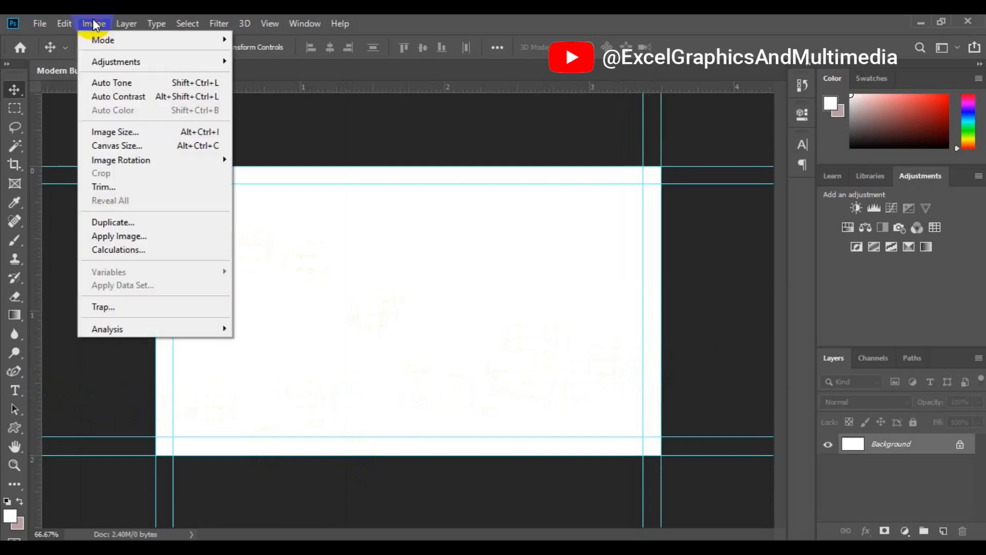
left_click(144, 144)
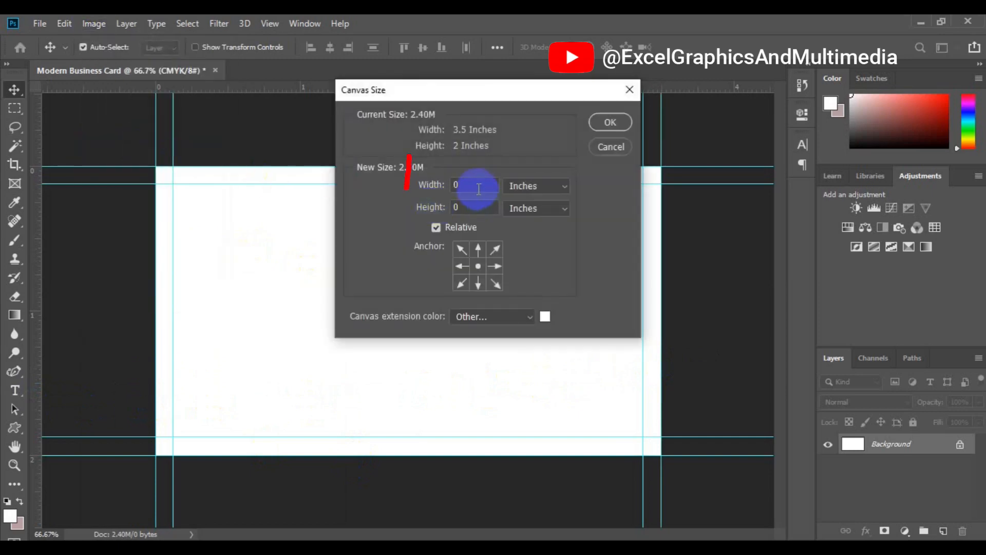
type("0.25")
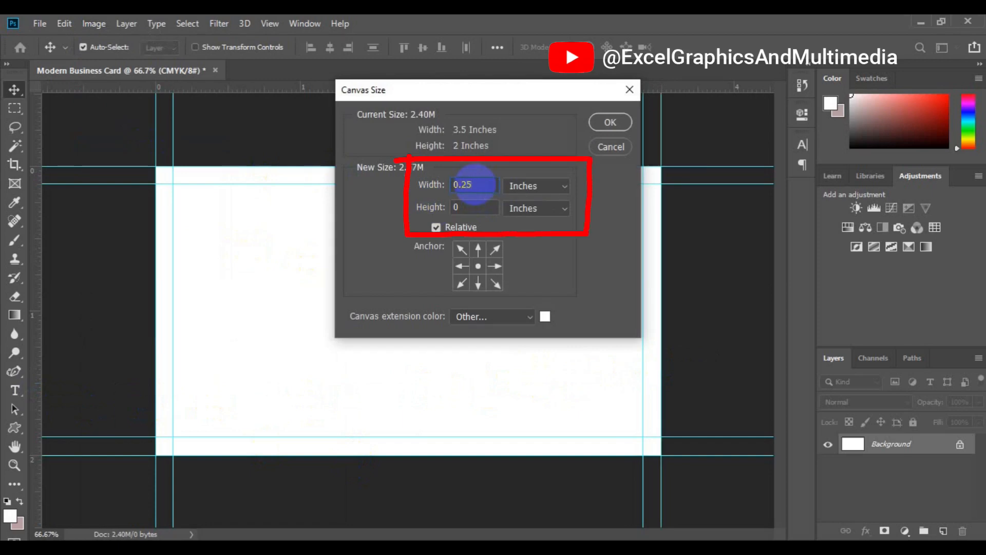
left_click(481, 205)
type(".25")
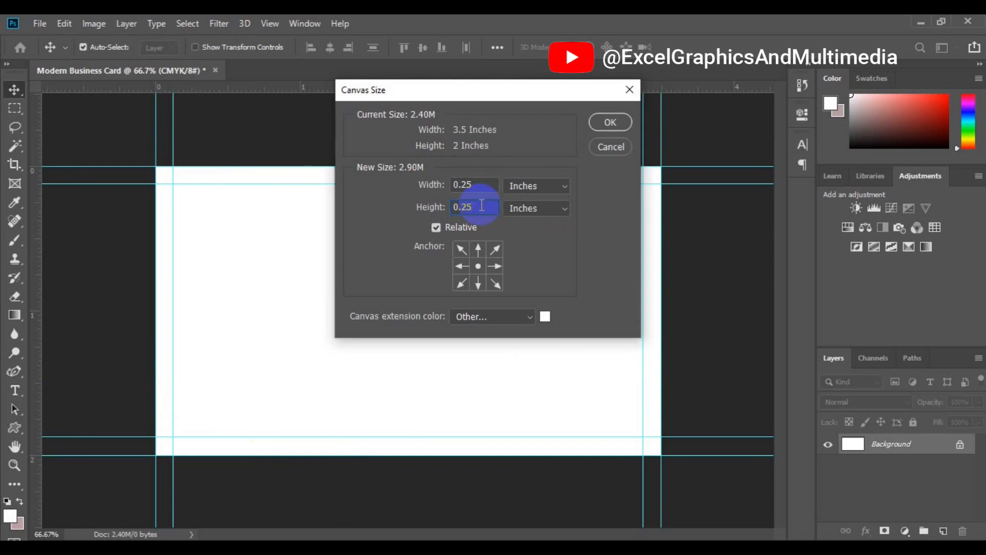
left_click(598, 122)
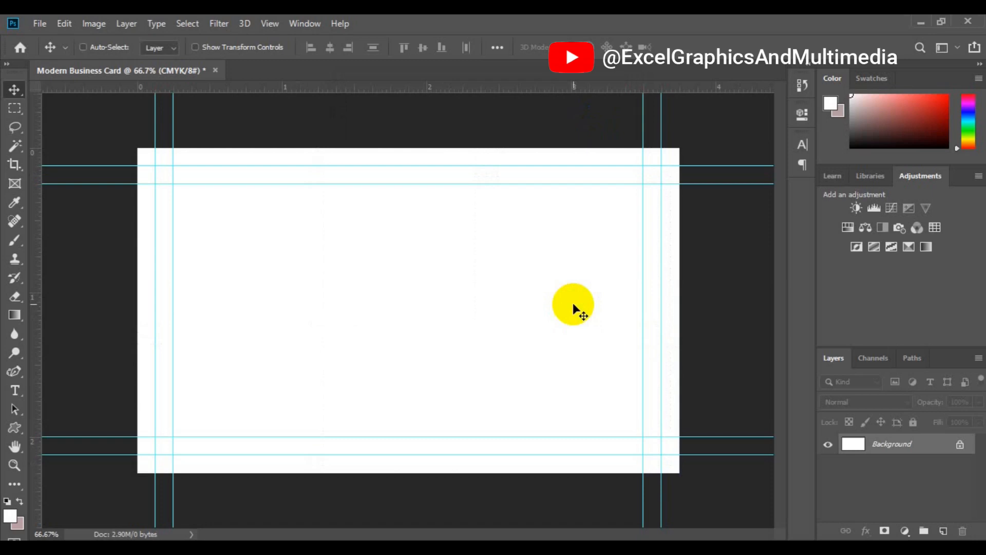
key("ctrl+minus")
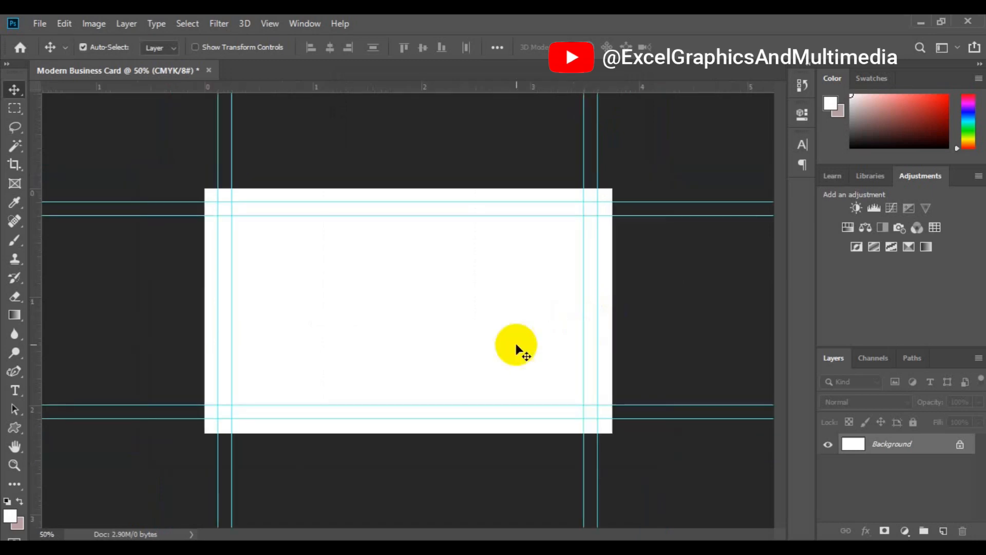
key("ctrl+minus")
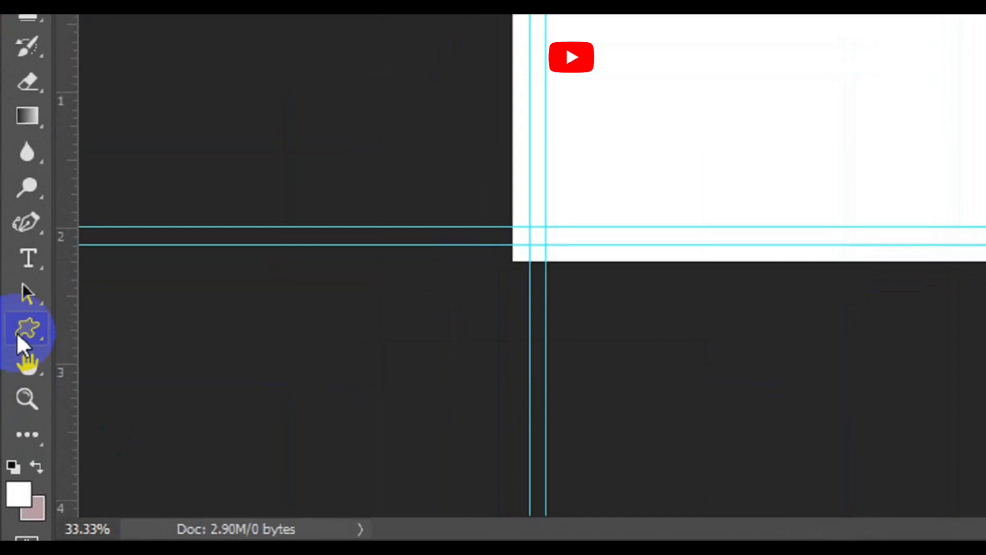
Step: Draw a black-filled rectangle, about 708 × 585 px, over the card's upper-left area
left_click(16, 334)
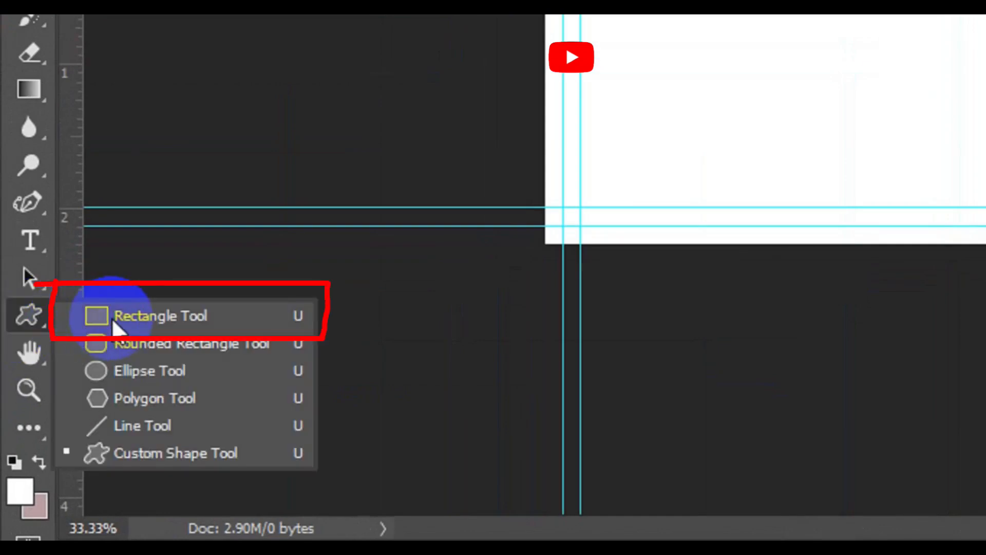
left_click(113, 318)
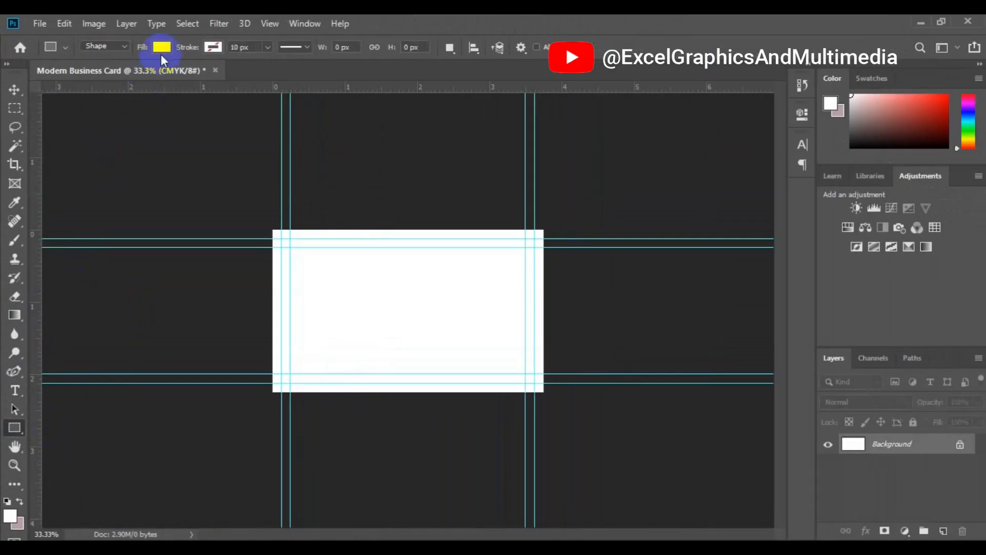
left_click(164, 48)
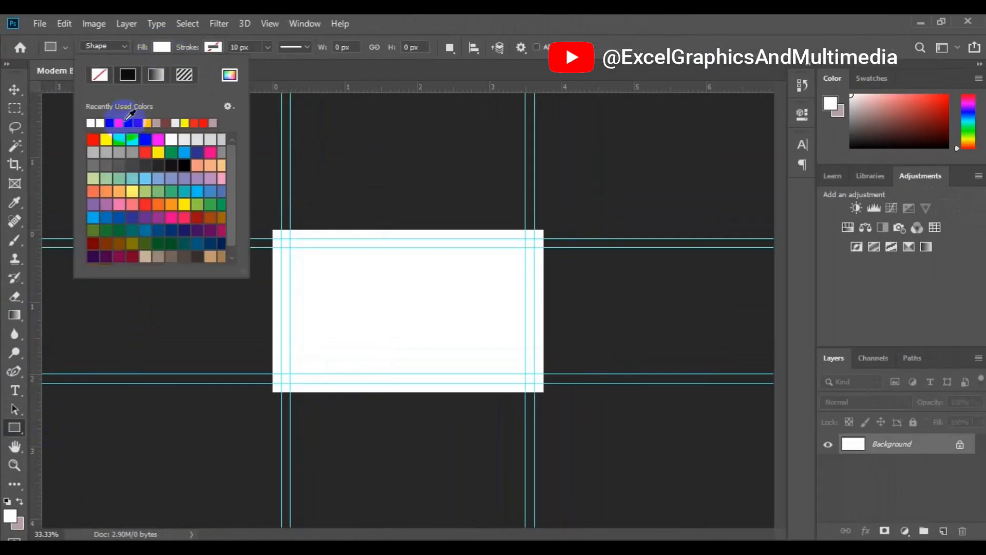
left_click(111, 122)
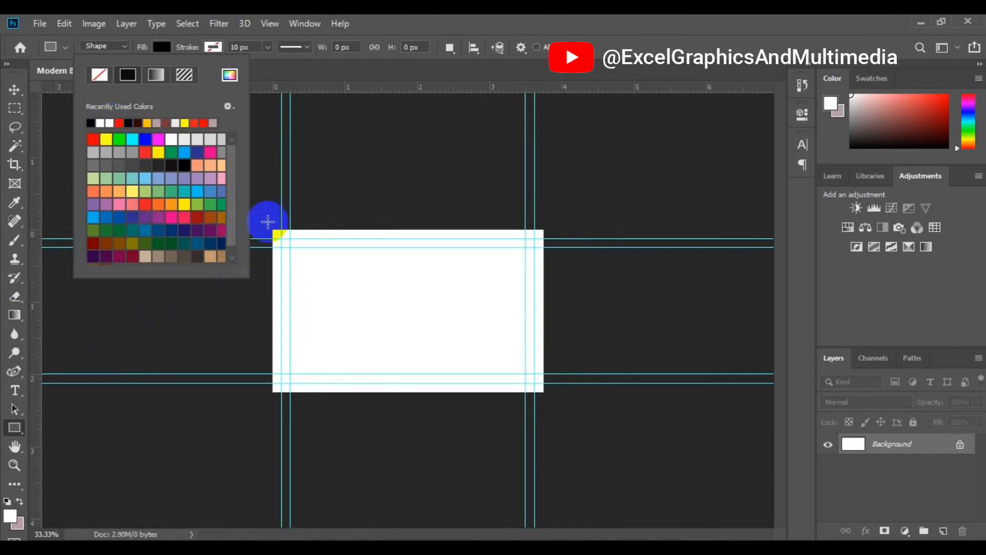
left_click(264, 221)
left_click_drag(263, 222, 347, 282)
left_click_drag(411, 25, 383, 31)
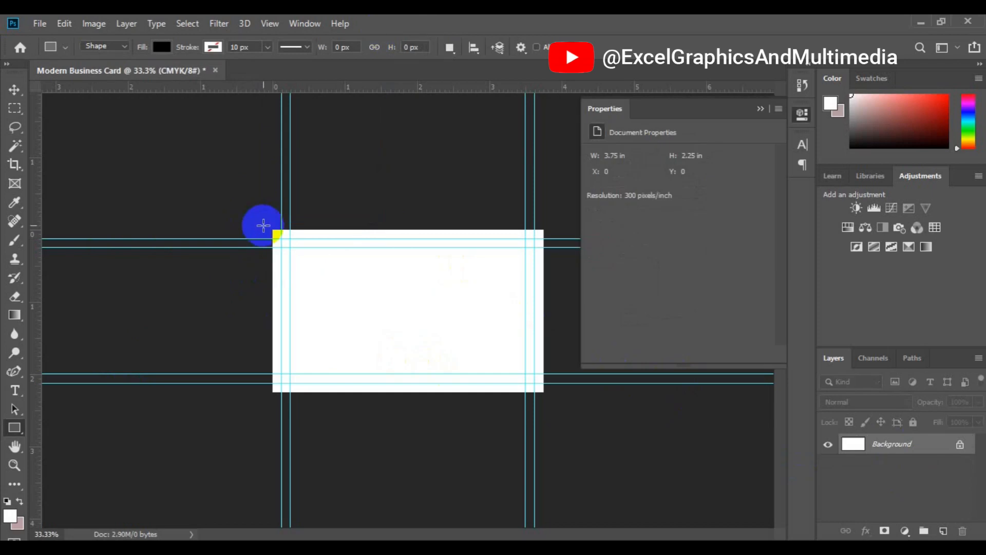
left_click_drag(263, 225, 433, 365)
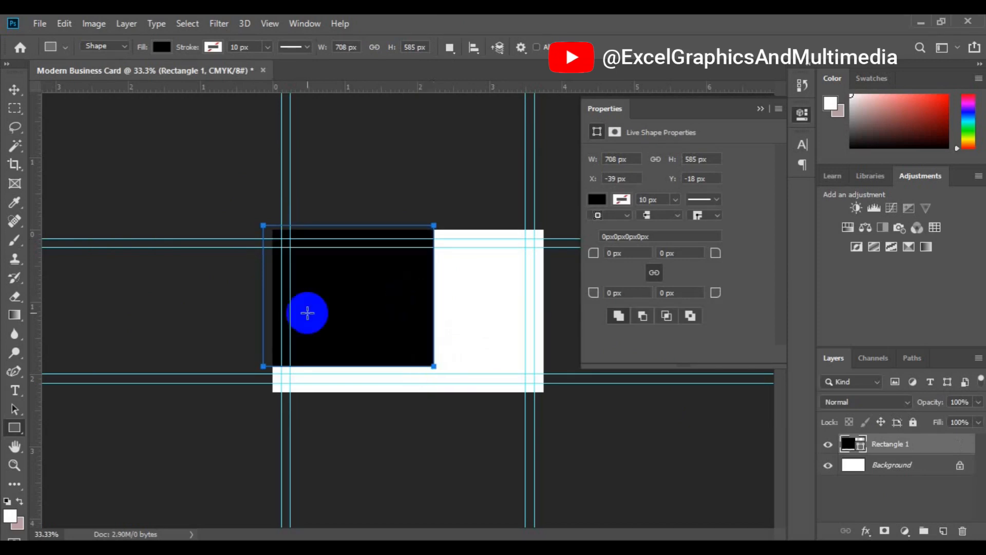
Step: Rotate the black rectangle 45° with Free Transform Path and move it up to the top edge
left_click(64, 24)
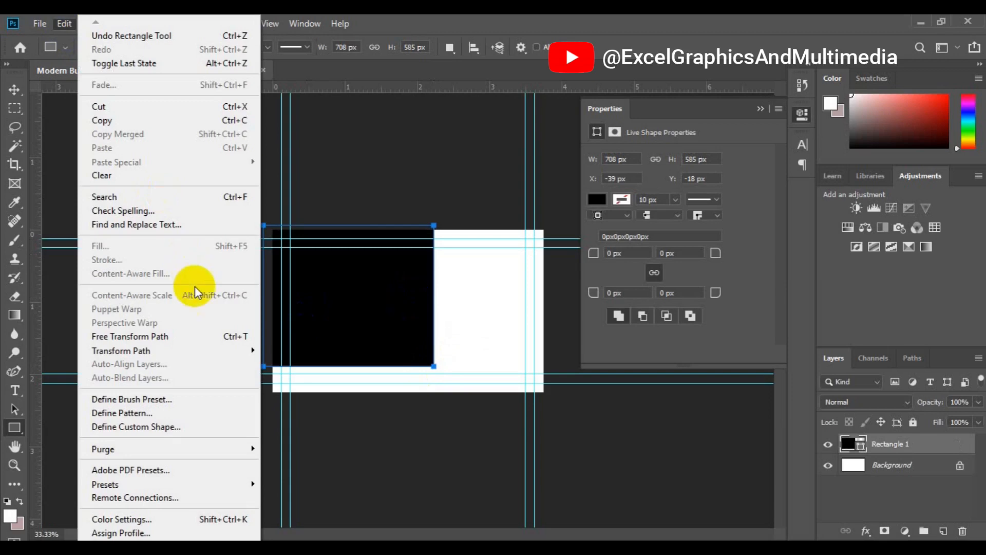
left_click(201, 337)
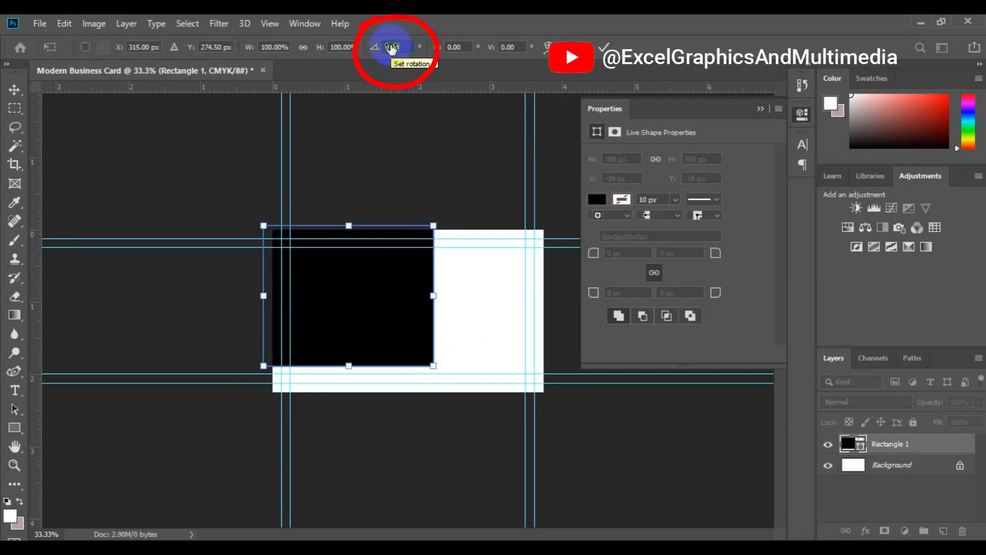
type("45")
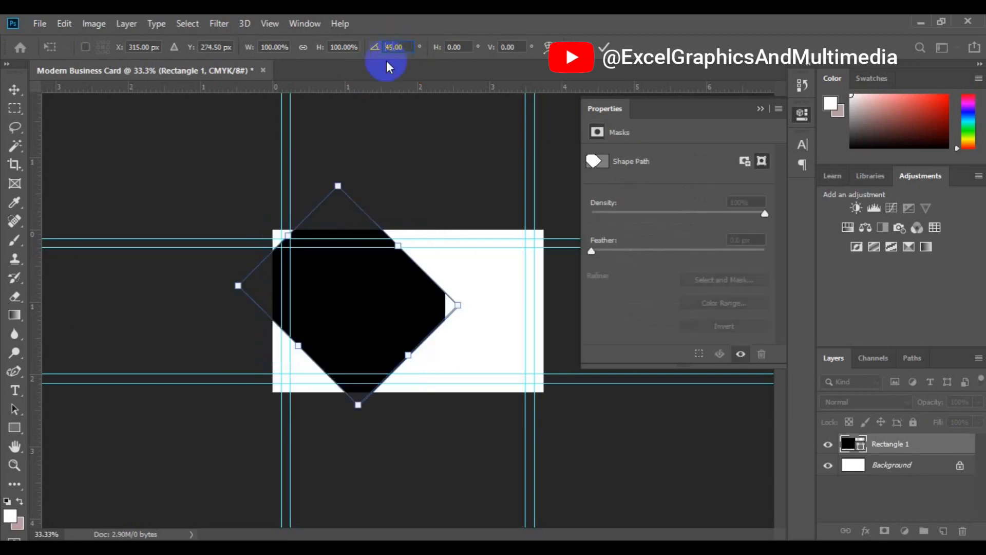
left_click(16, 91)
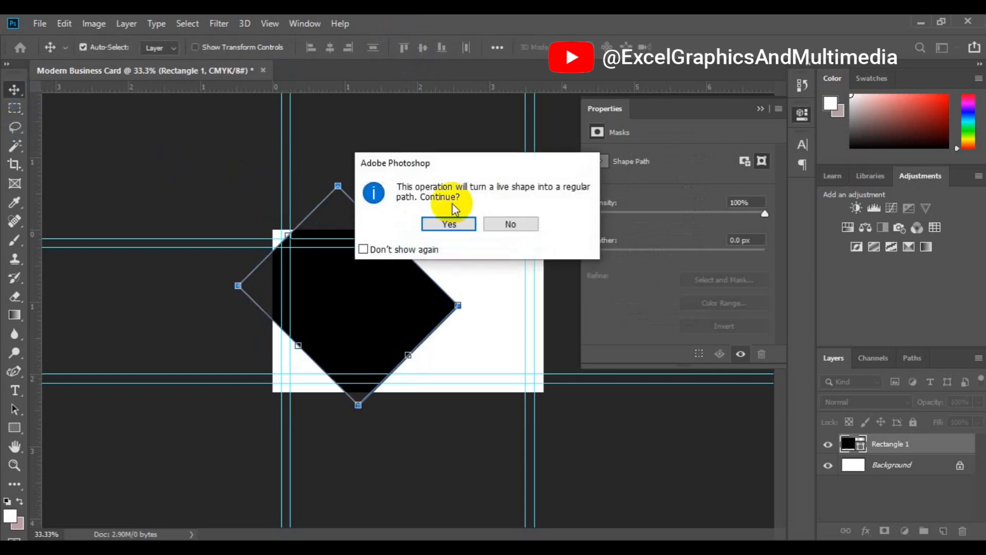
left_click(449, 224)
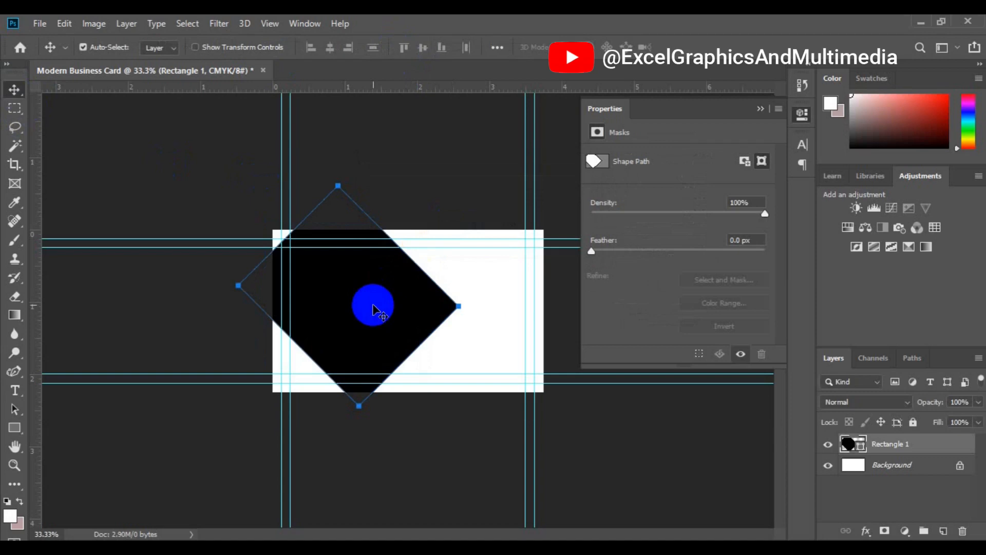
left_click_drag(373, 305, 360, 239)
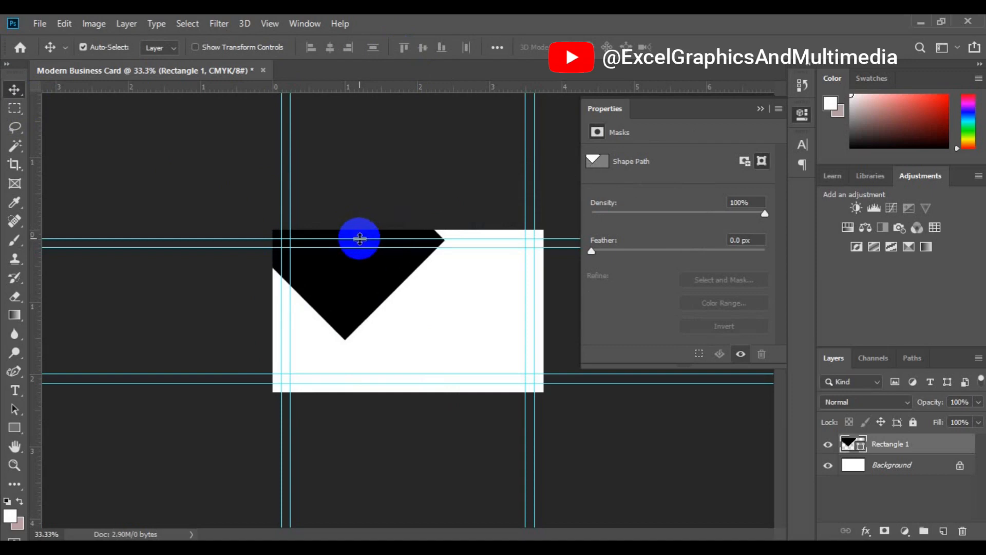
Step: Scale the black wedge to about 116.7% × 111.8% and nudge it up-left
left_click(64, 24)
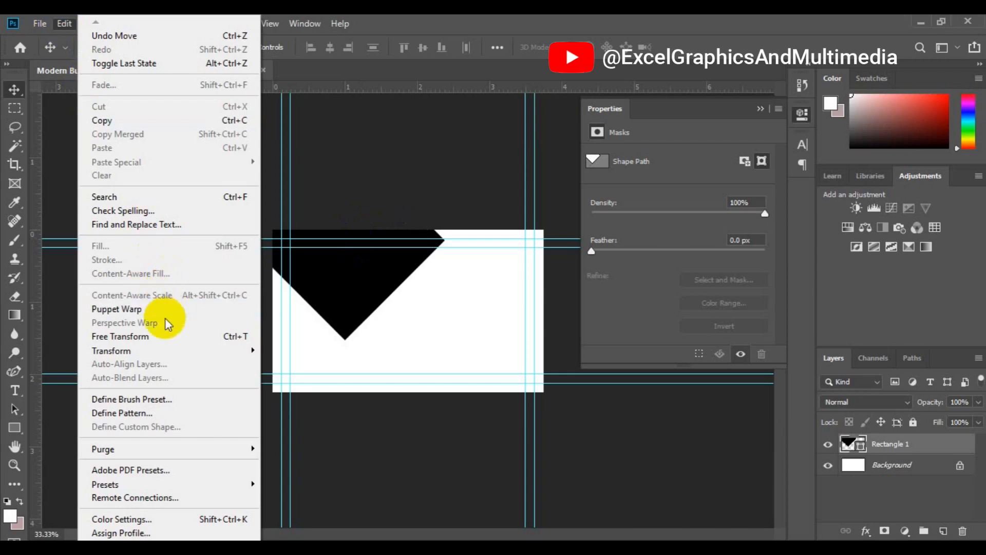
left_click(167, 338)
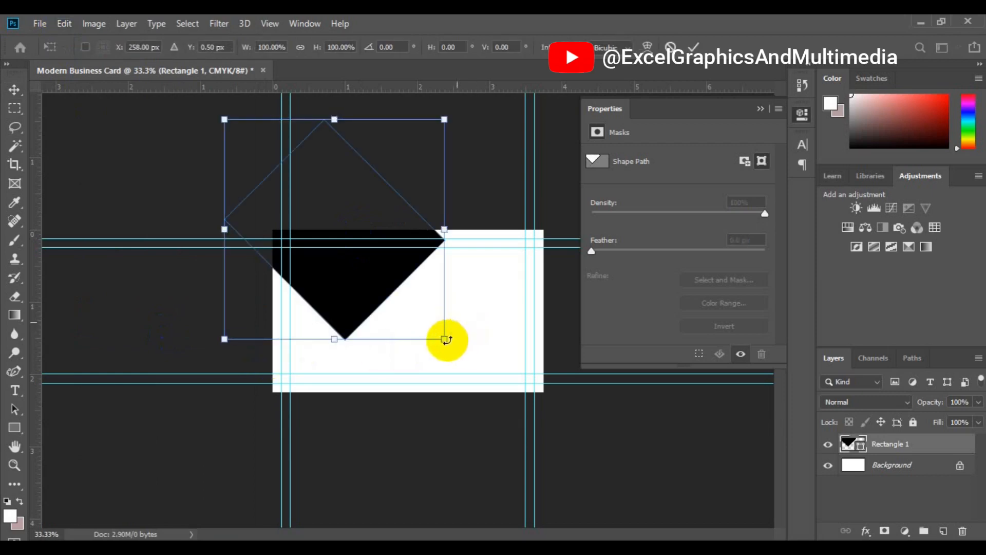
left_click_drag(444, 339, 480, 363)
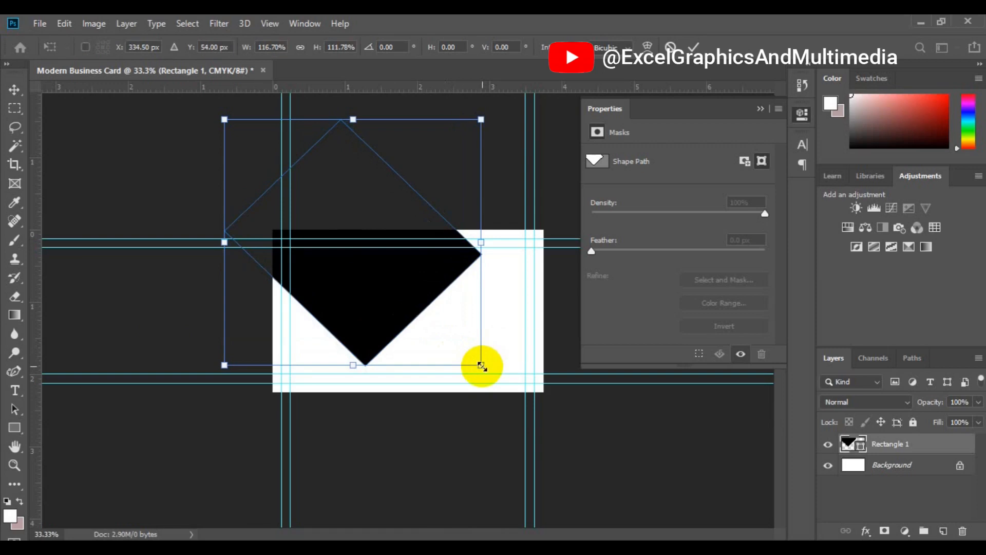
left_click_drag(378, 310, 356, 287)
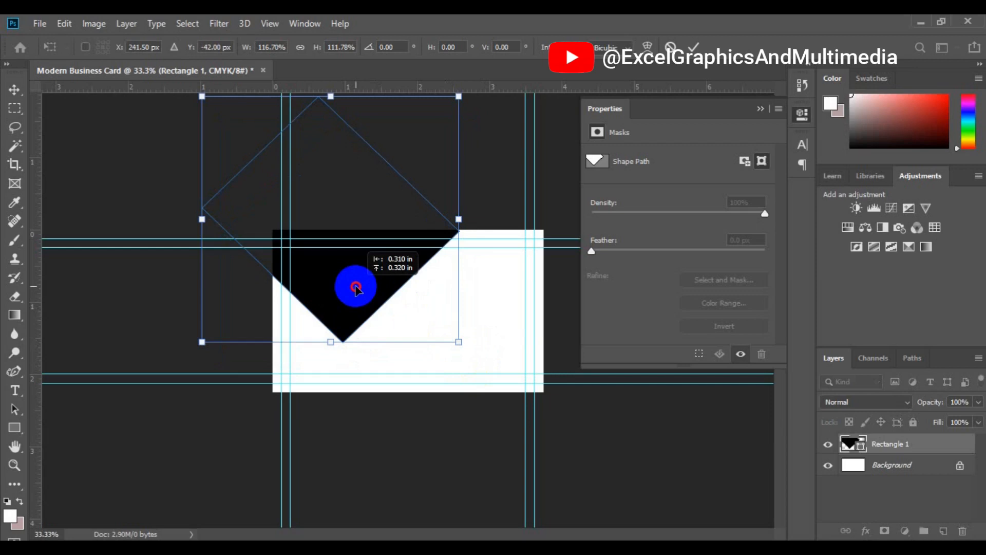
left_click_drag(356, 288, 356, 287)
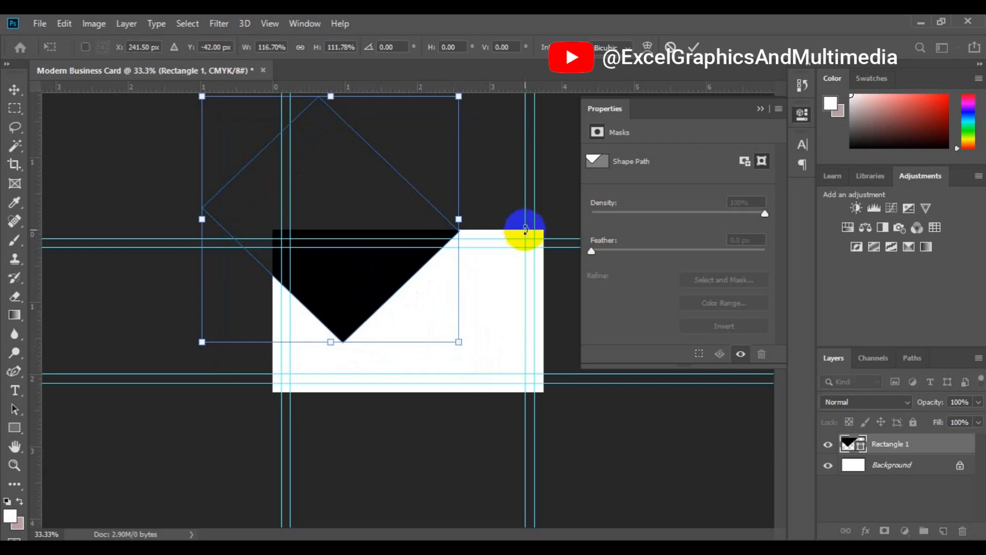
left_click(693, 49)
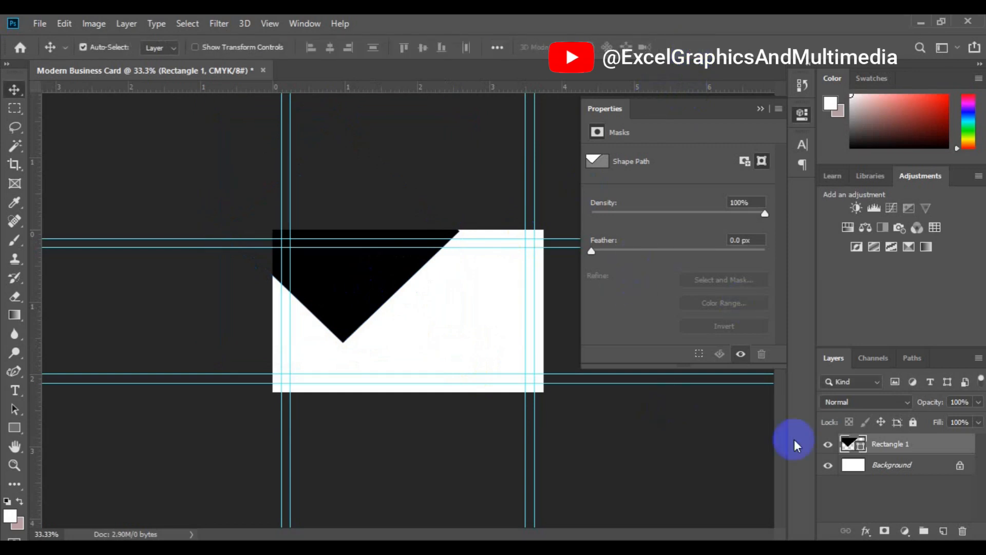
Step: Duplicate Rectangle 1 as 'shape 2', then reselect Rectangle 1
right_click(888, 449)
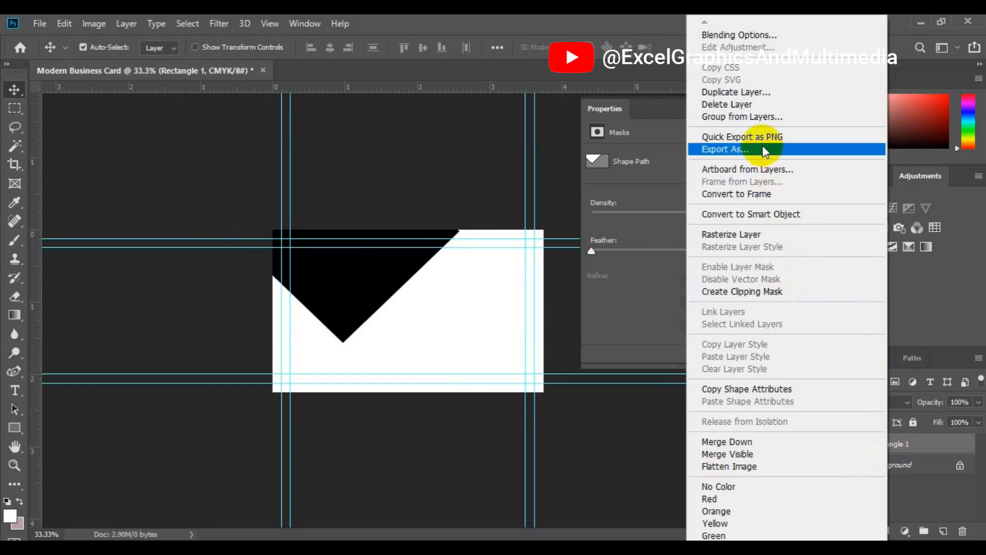
left_click(755, 94)
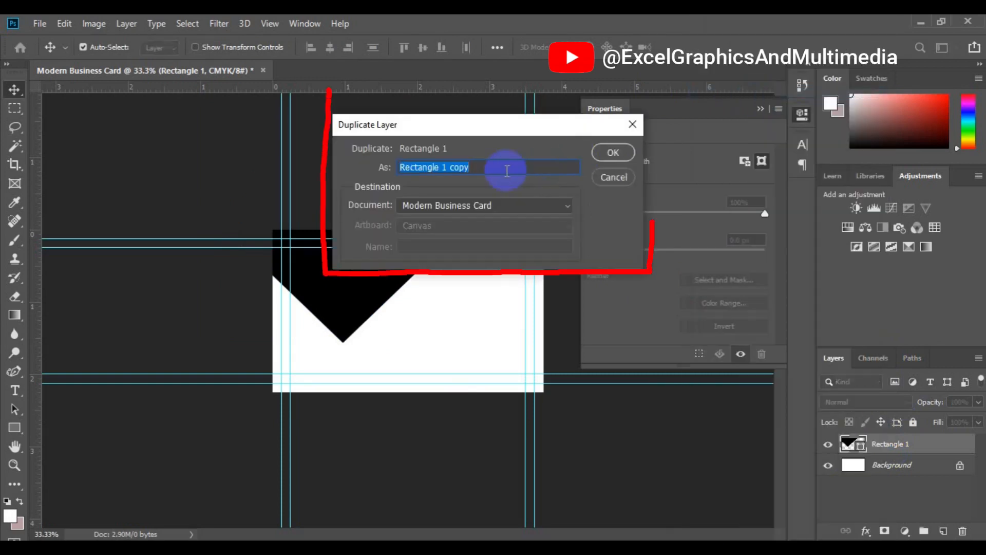
type("s")
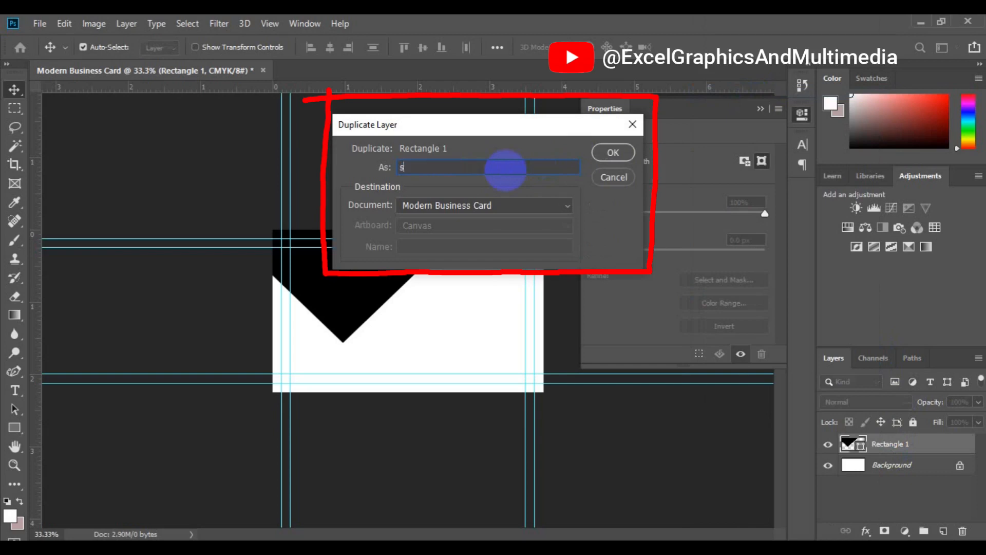
type("hape 2")
left_click(609, 157)
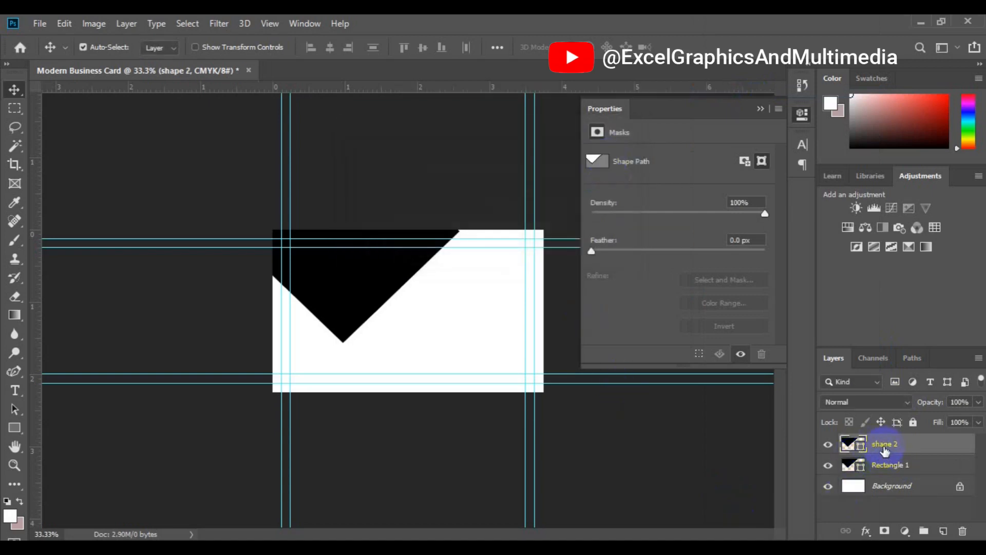
left_click(884, 467)
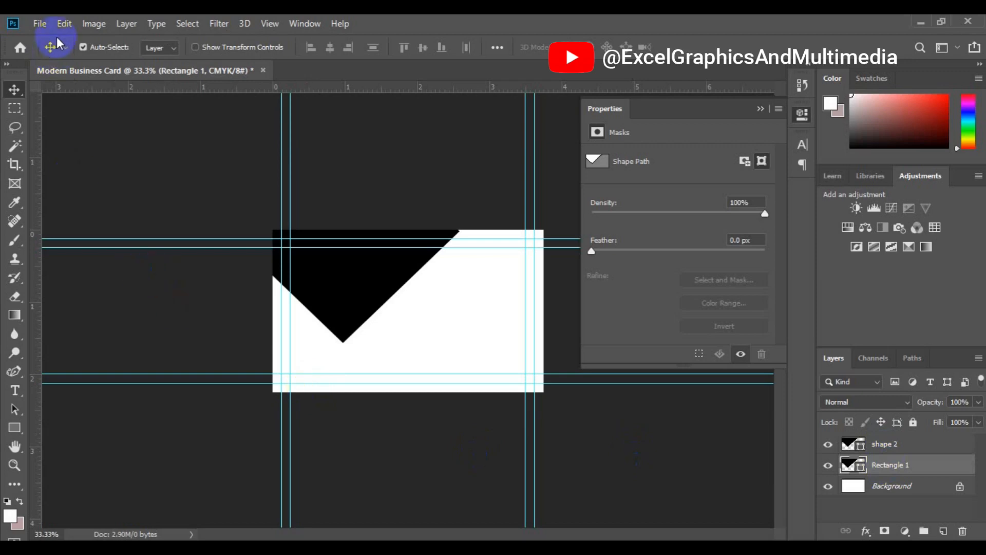
Step: Free-transform Rectangle 1 to move the rotated square down past the card's bottom edge
left_click(64, 23)
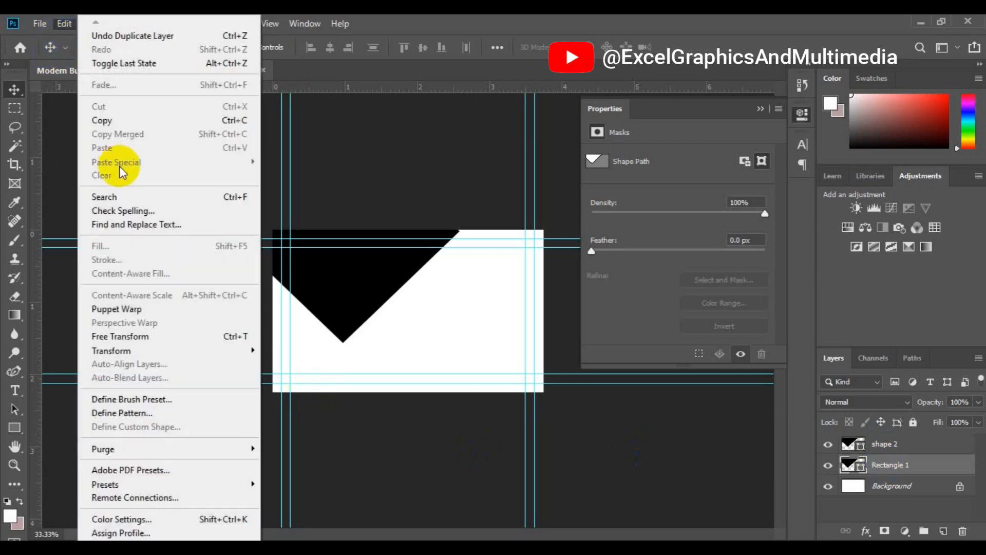
left_click(174, 338)
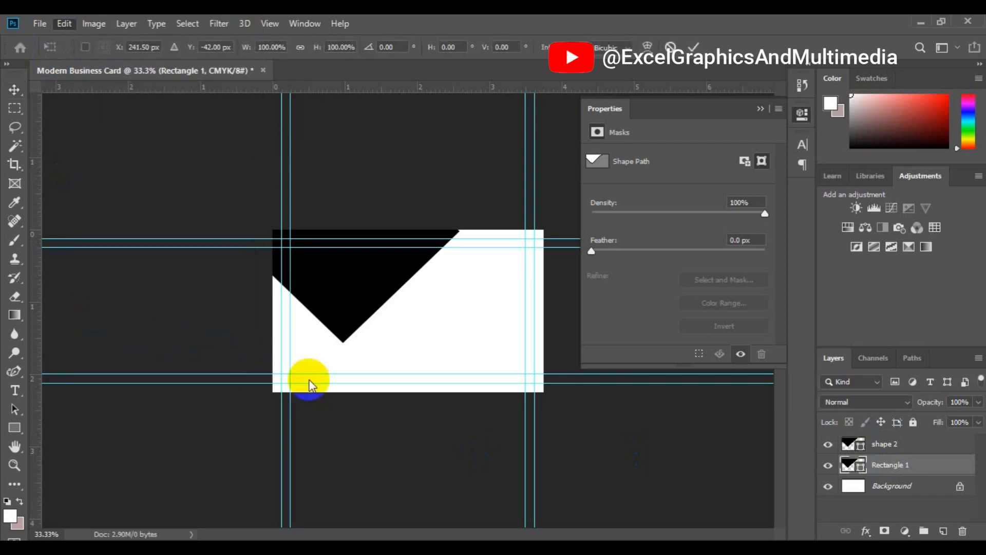
left_click_drag(347, 280, 361, 455)
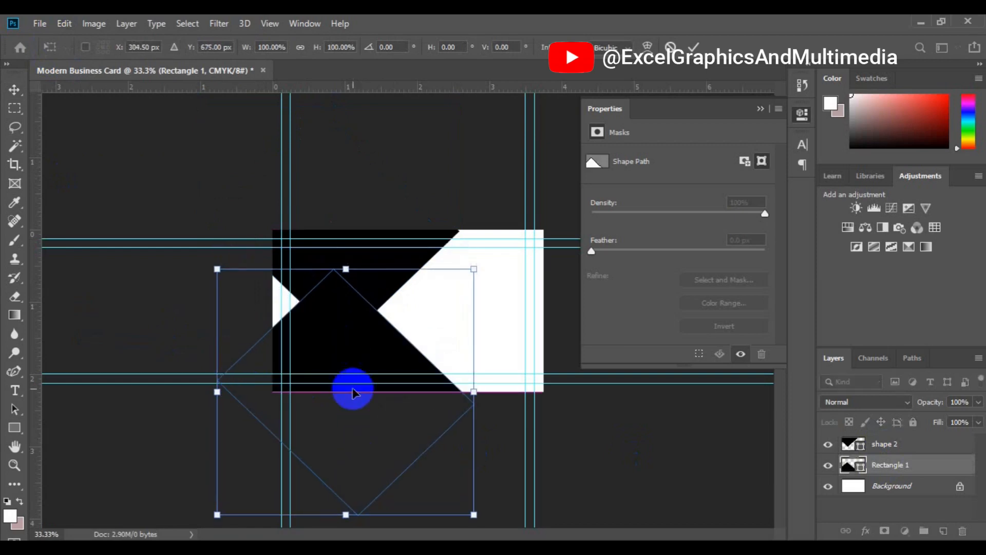
left_click(338, 307)
left_click_drag(338, 308, 352, 324)
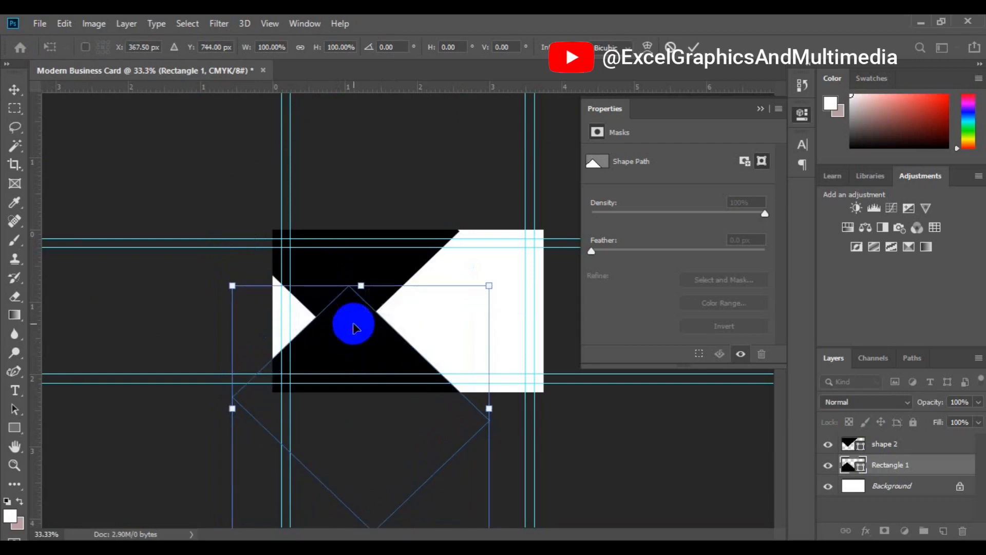
left_click(926, 471)
left_click(926, 472)
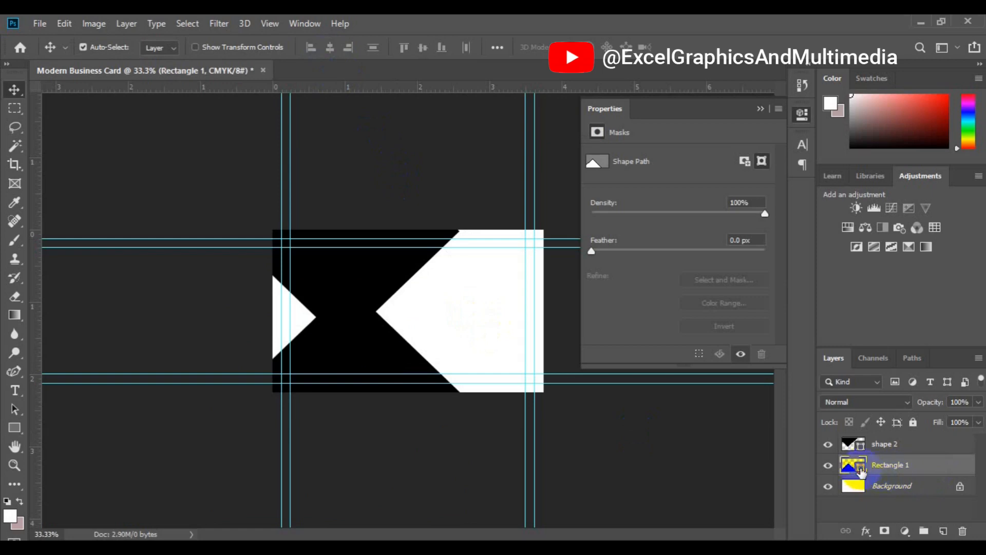
Step: Fill Rectangle 1 with dark grey, shift it up, and select shape 2
double_click(861, 467)
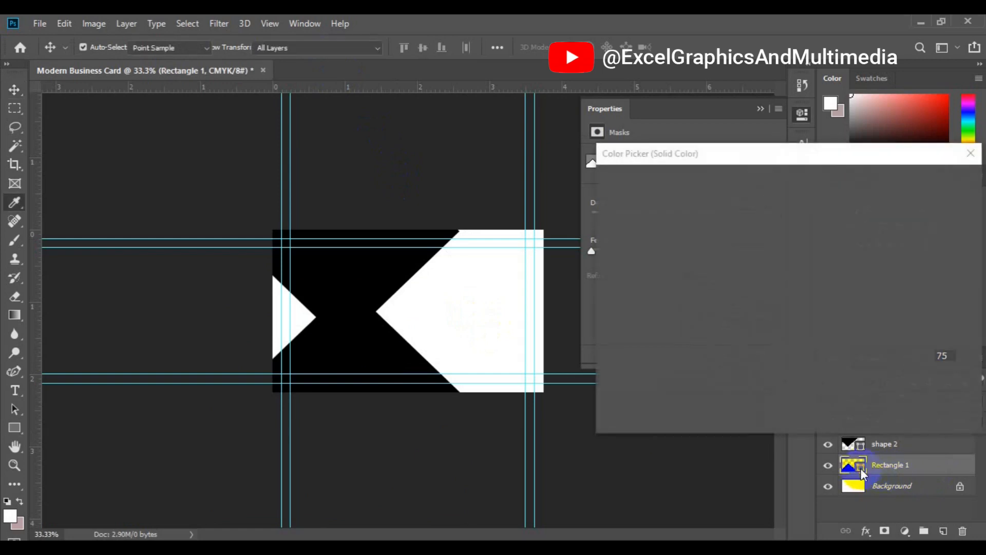
left_click(612, 328)
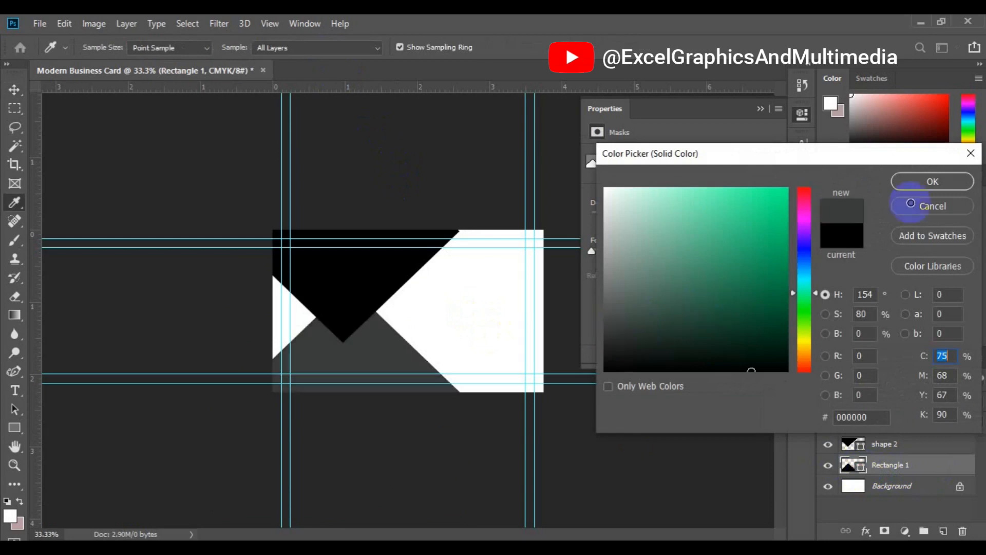
left_click(915, 182)
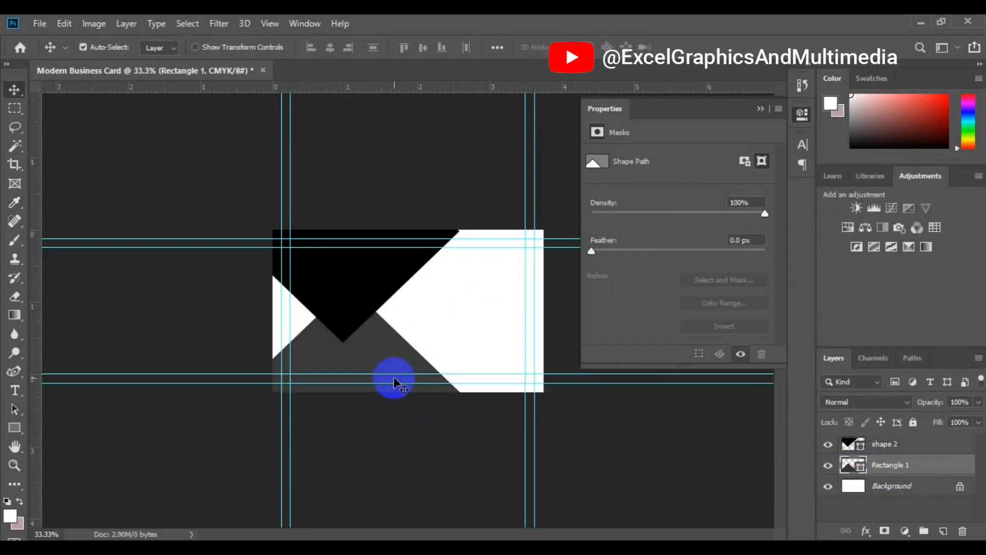
left_click_drag(351, 330, 349, 305)
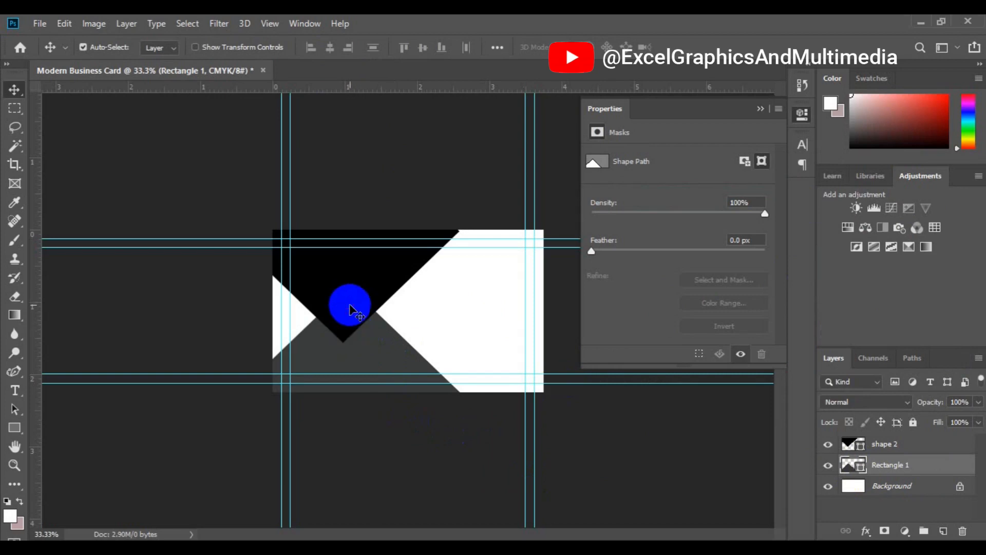
left_click(350, 305)
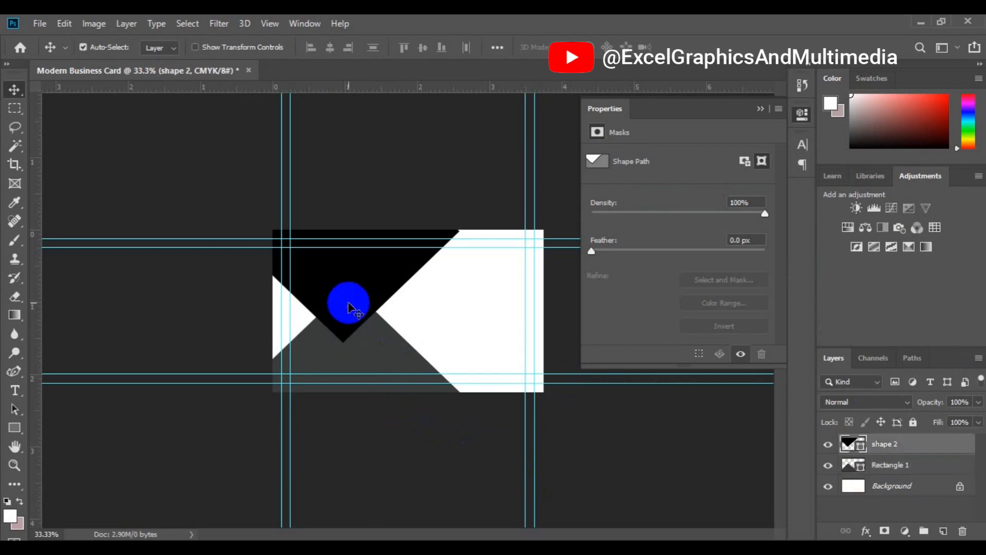
Step: Free-transform shape 2 to about 115%, nudge it slightly left, and commit the transform
left_click(64, 29)
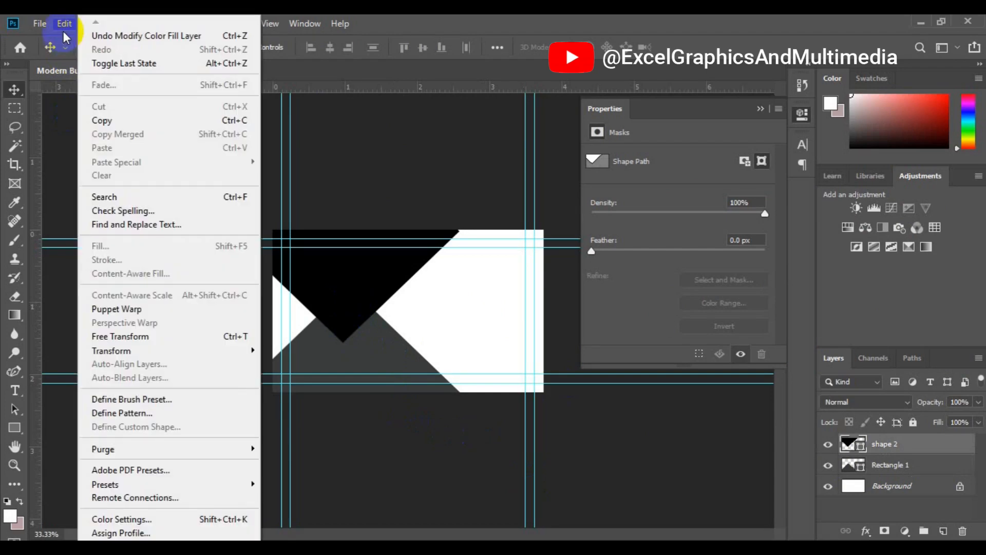
left_click(162, 337)
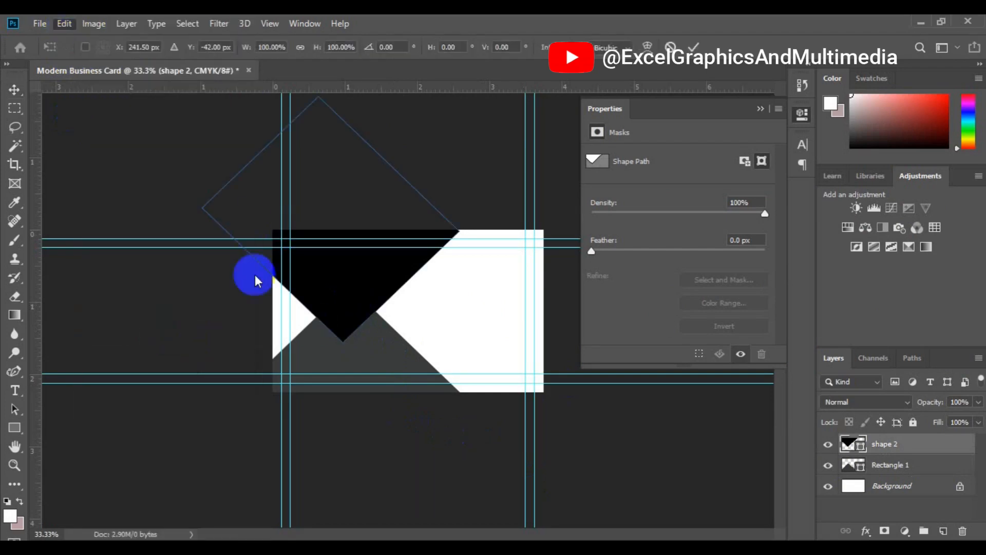
left_click_drag(459, 342, 498, 361)
left_click_drag(352, 286, 342, 285)
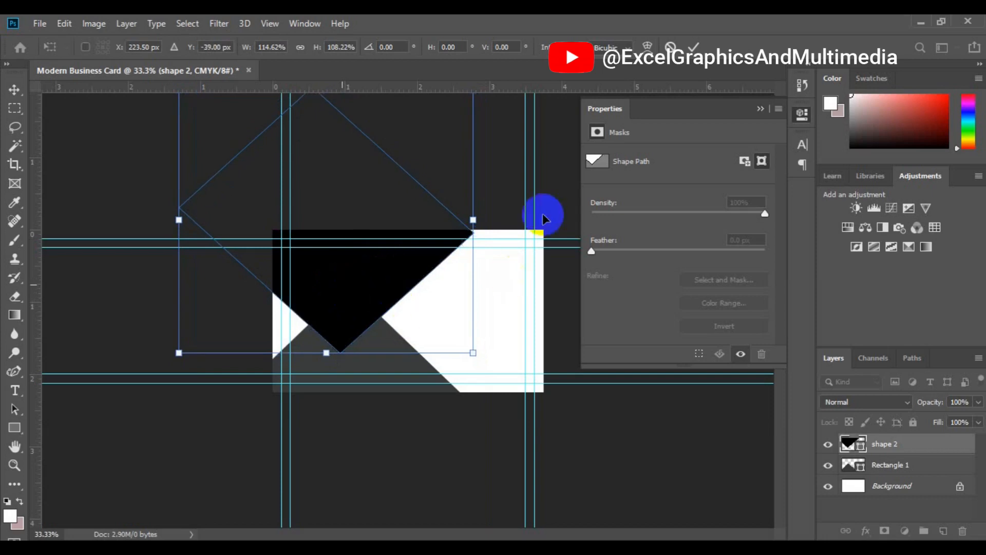
left_click(694, 47)
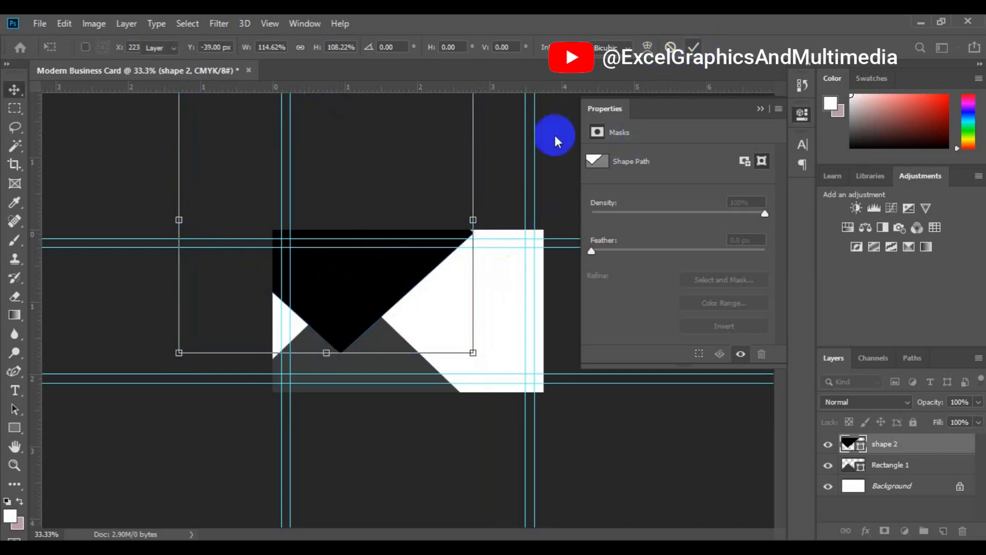
left_click(879, 488)
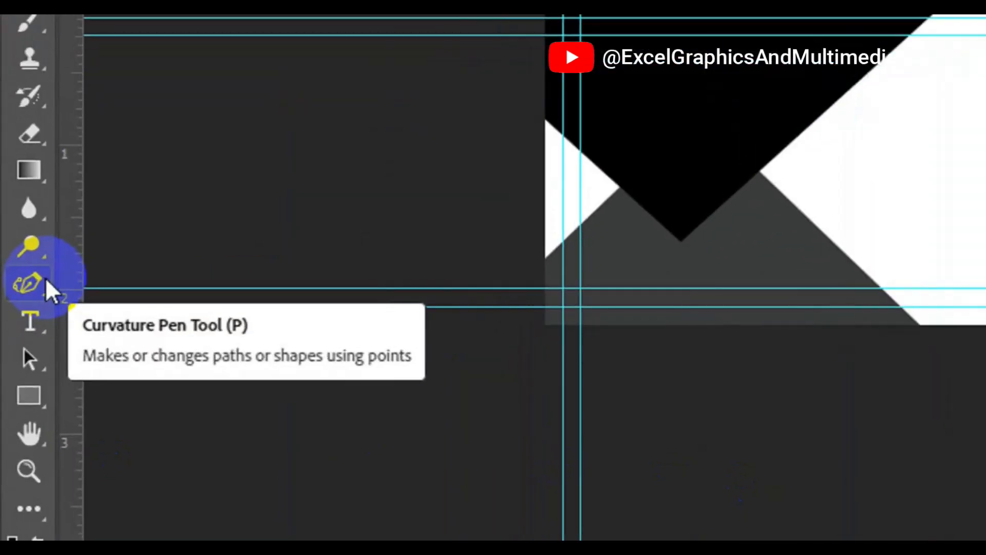
Step: Set the Pen Tool to Shape mode with a light grey fill
left_click(22, 369)
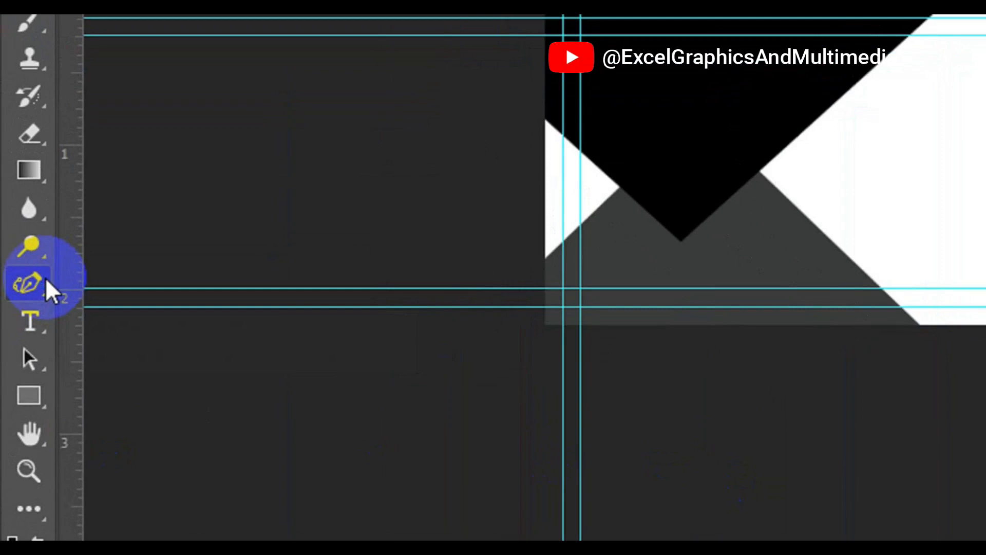
left_click_drag(45, 281, 137, 293)
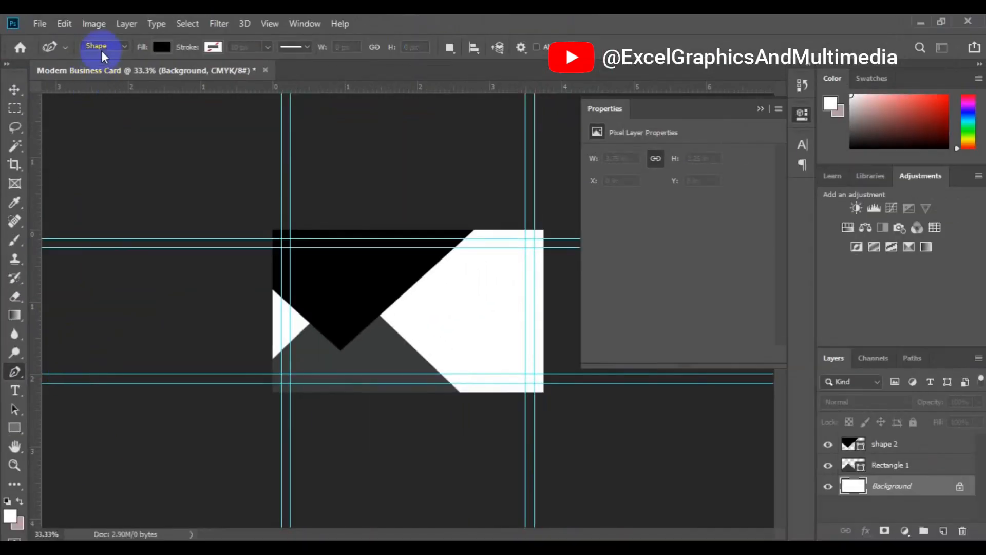
left_click(117, 46)
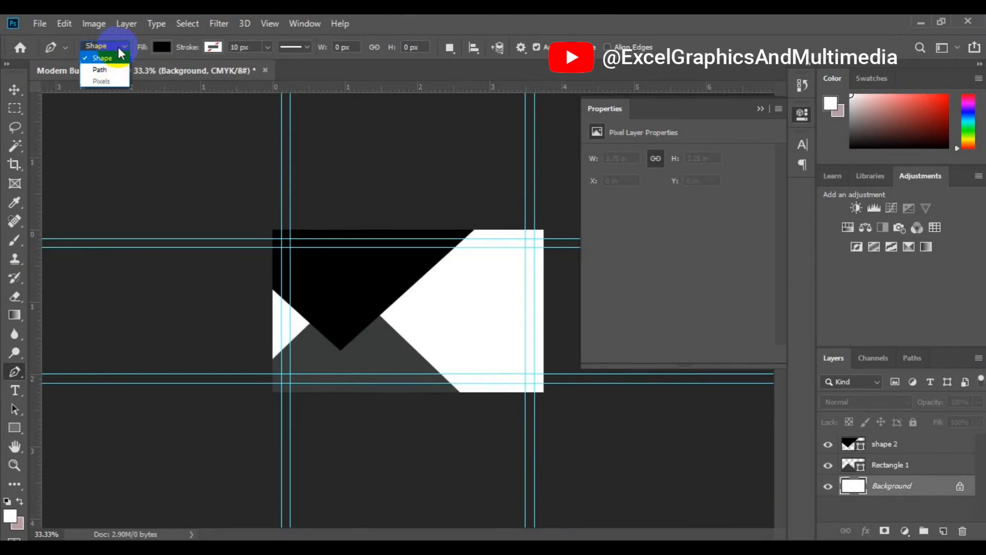
left_click(114, 59)
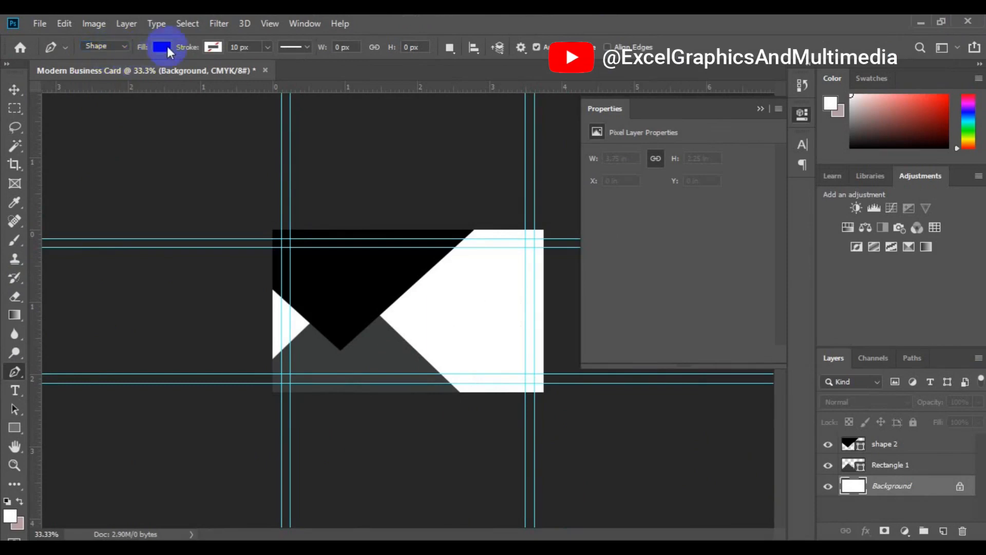
left_click(163, 47)
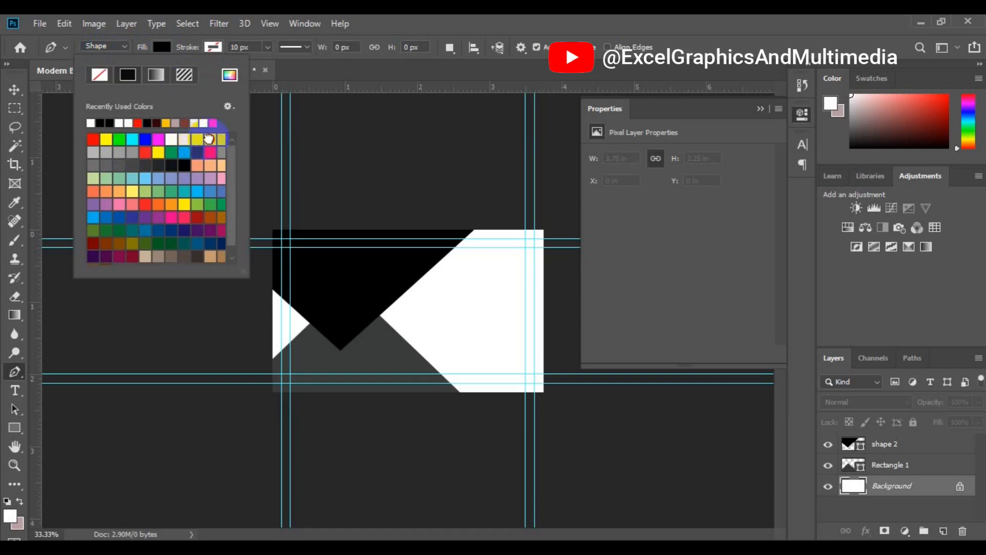
left_click(208, 138)
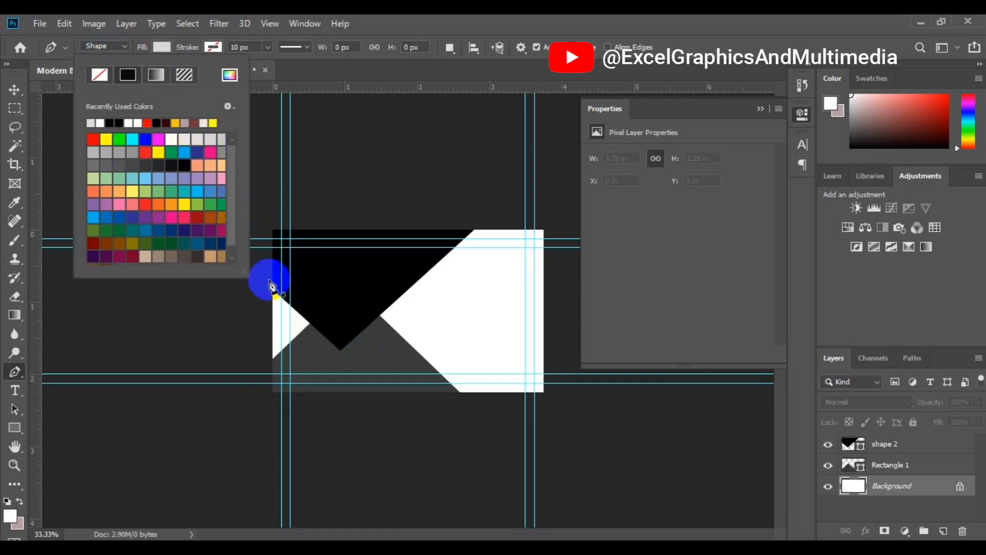
Step: Draw a closed light grey triangle over the card's left white notch as Shape 1
left_click(268, 280)
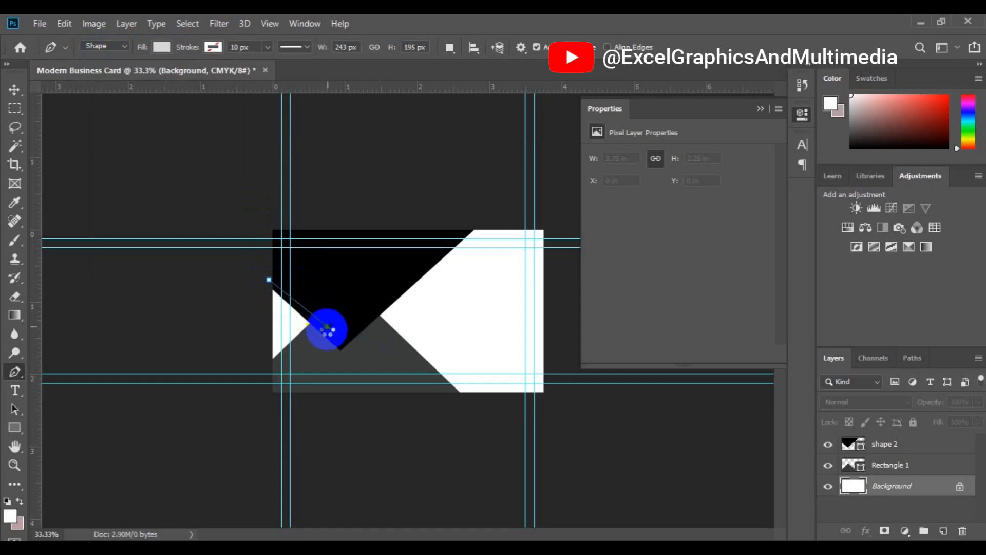
left_click(327, 327)
left_click(271, 374)
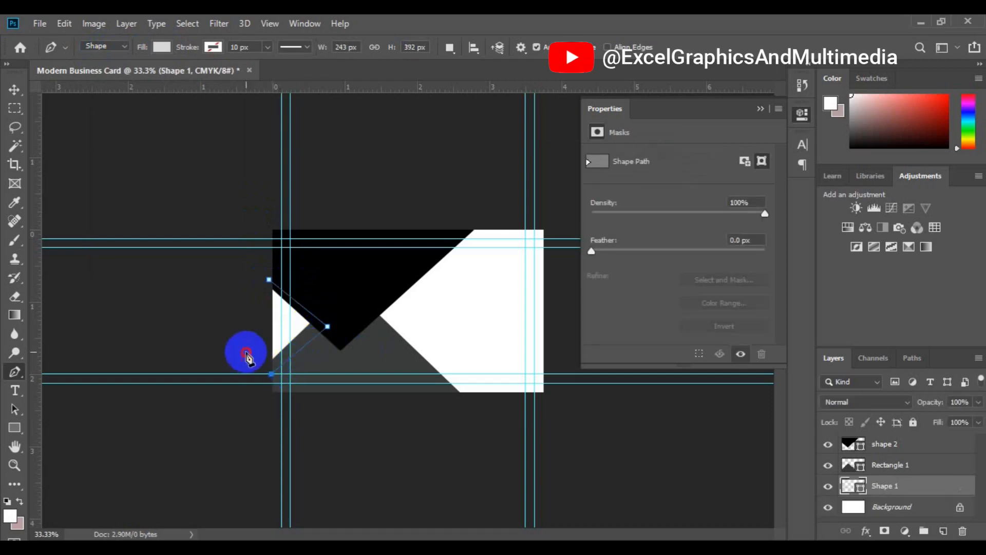
left_click(245, 352)
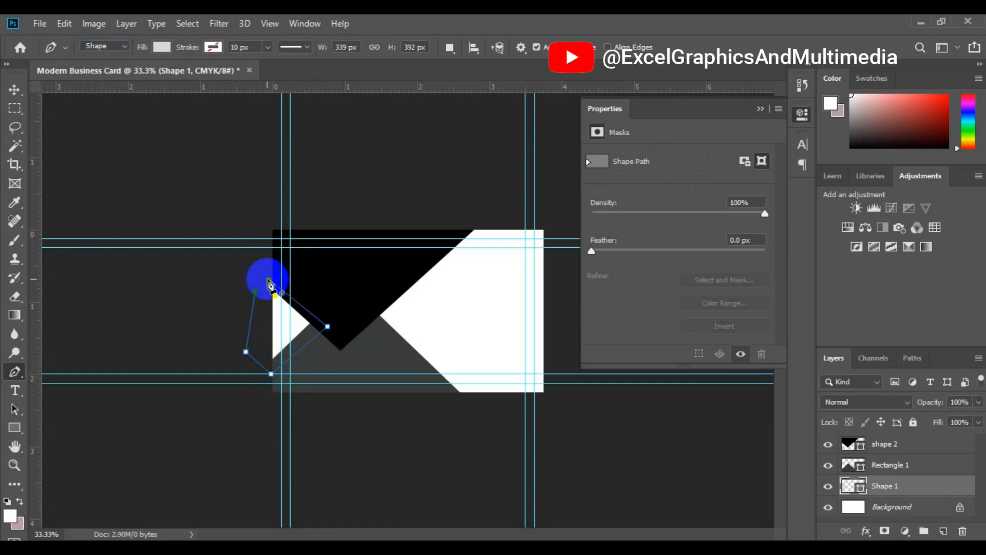
left_click(269, 284)
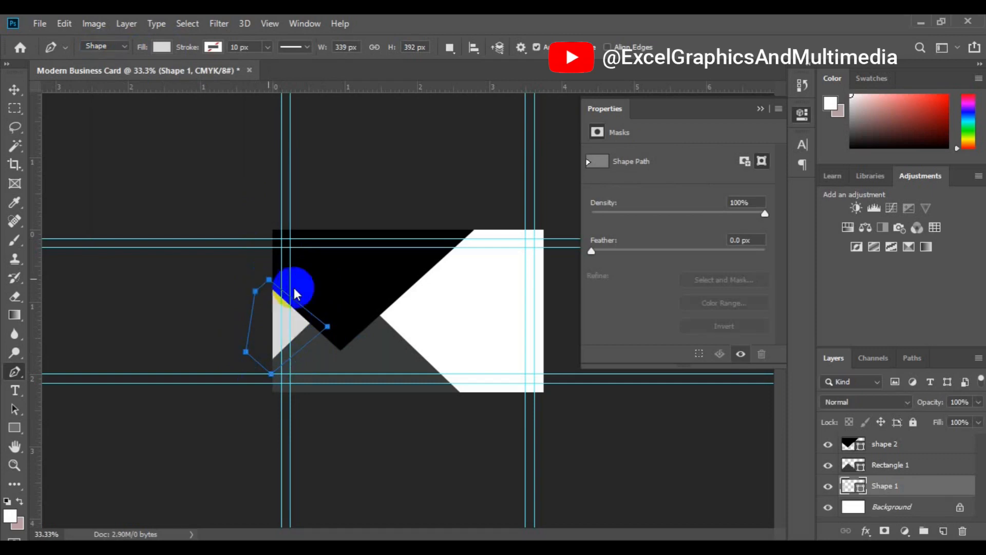
key("v")
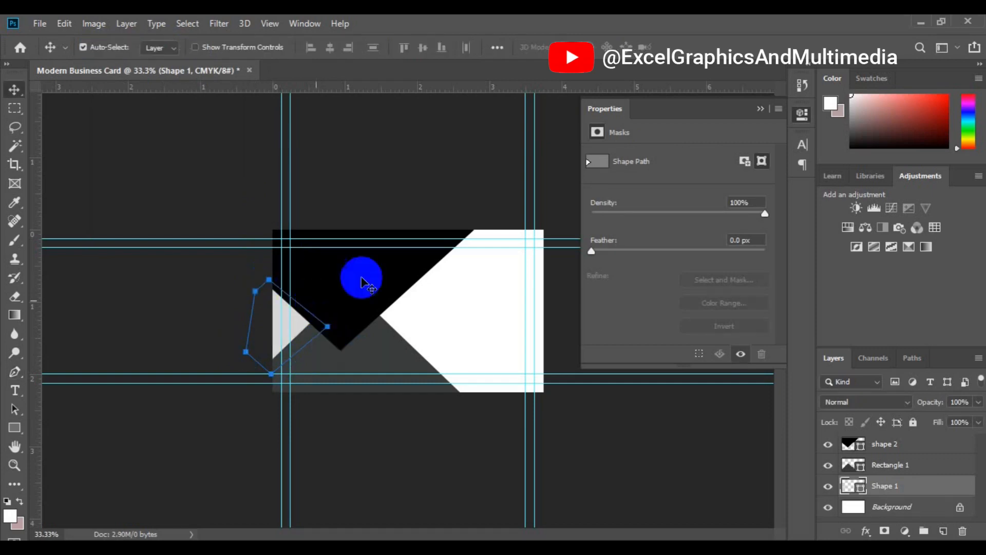
left_click(351, 311)
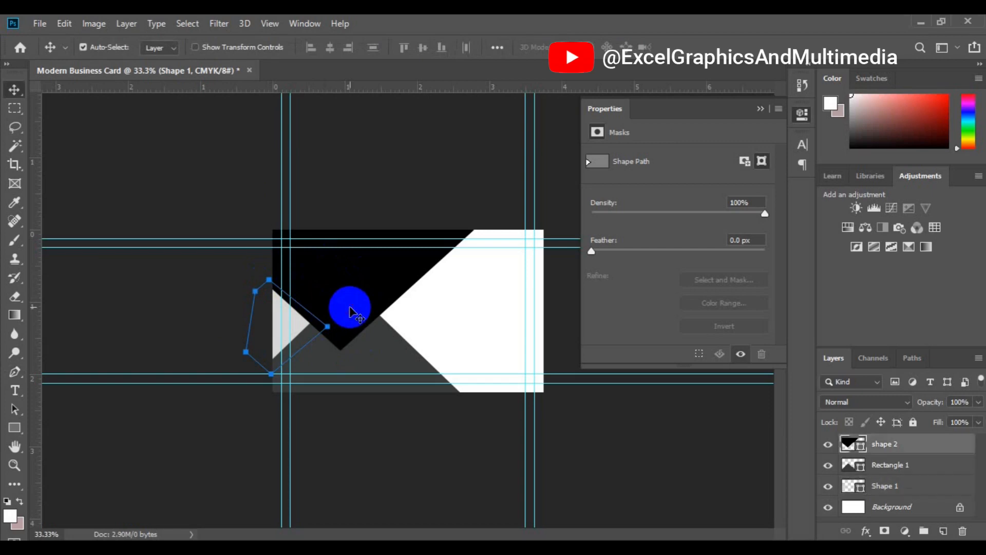
left_click(299, 260)
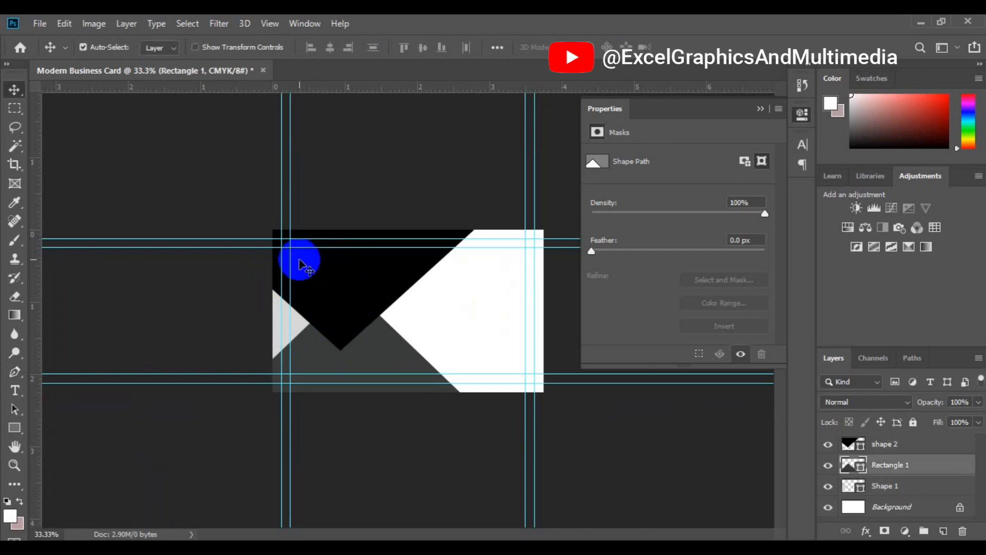
Step: Review the layout at 66.7% zoom, then select shape 2 and the Rectangle 1 layer
key("ctrl+plus")
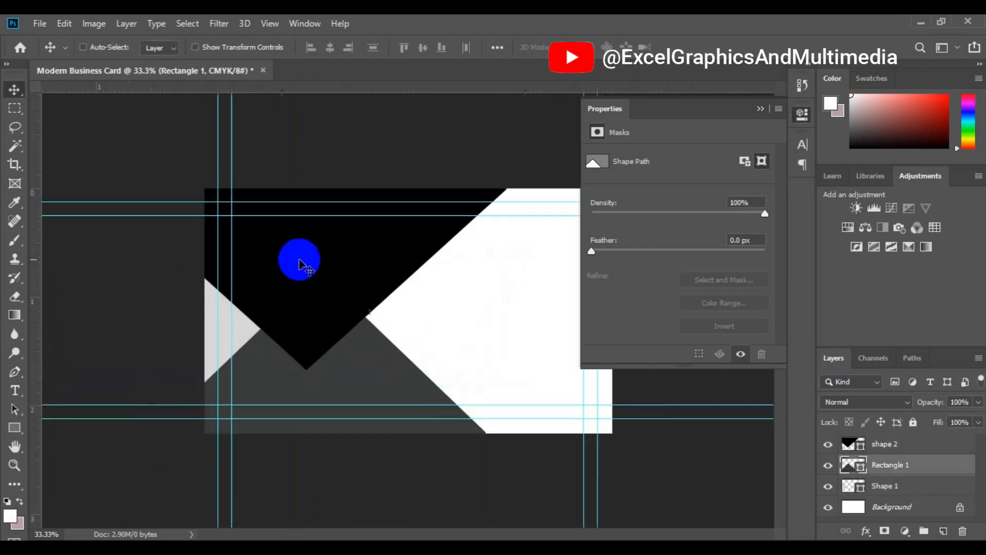
key("ctrl+plus")
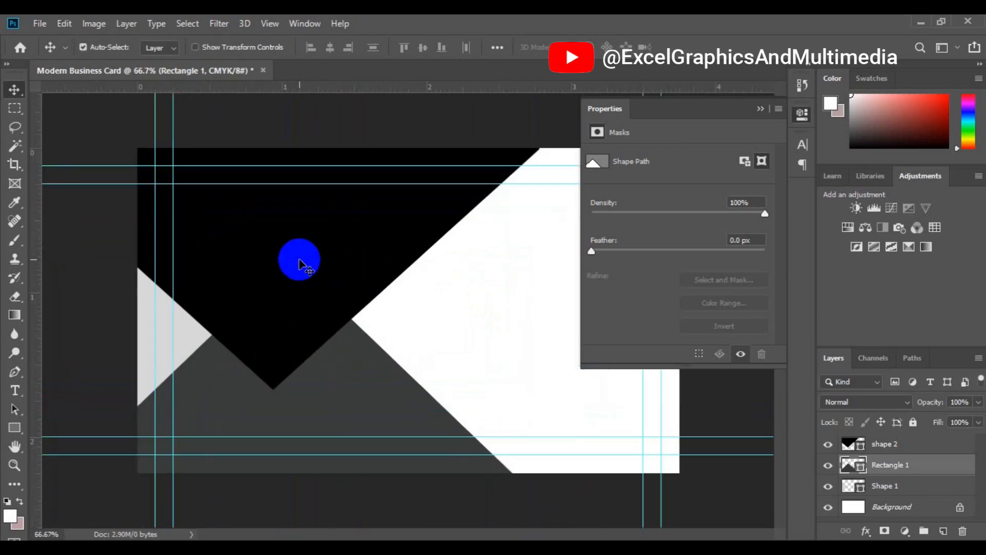
key("ctrl+plus")
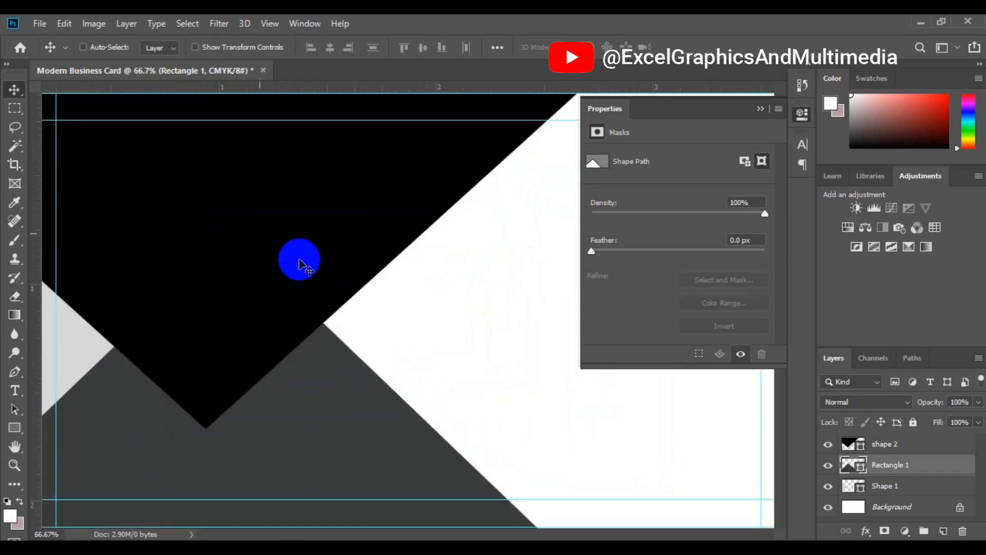
key("ctrl+minus")
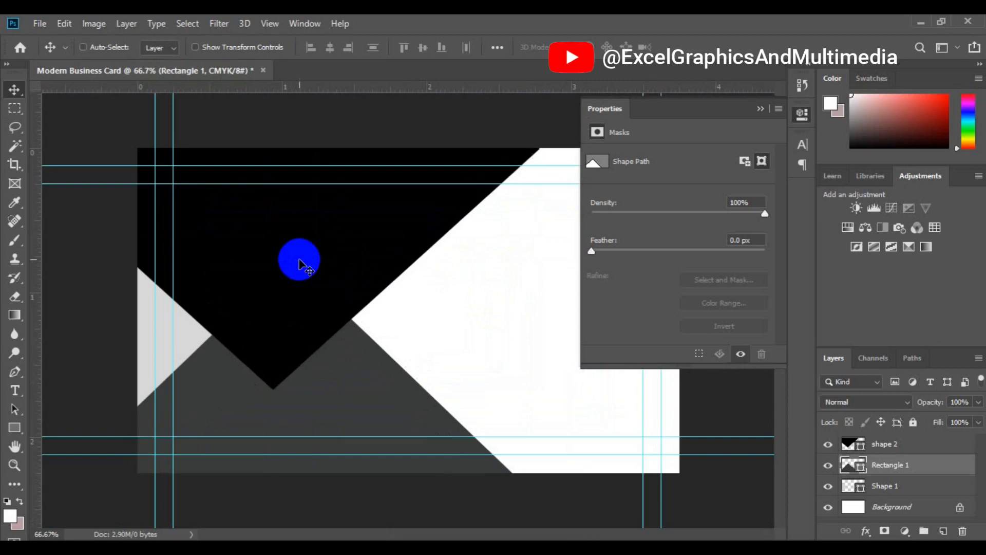
left_click(761, 109)
left_click(301, 313)
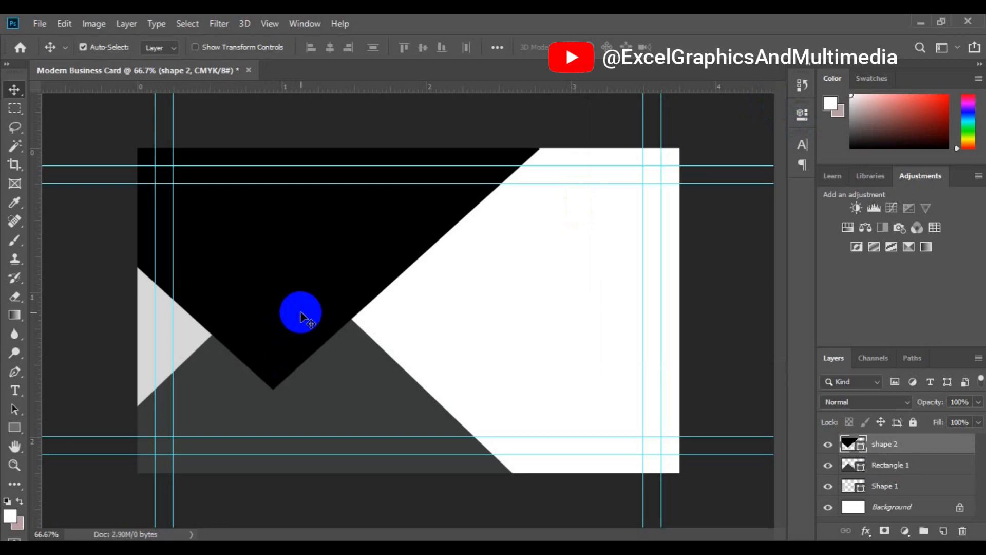
left_click(887, 467)
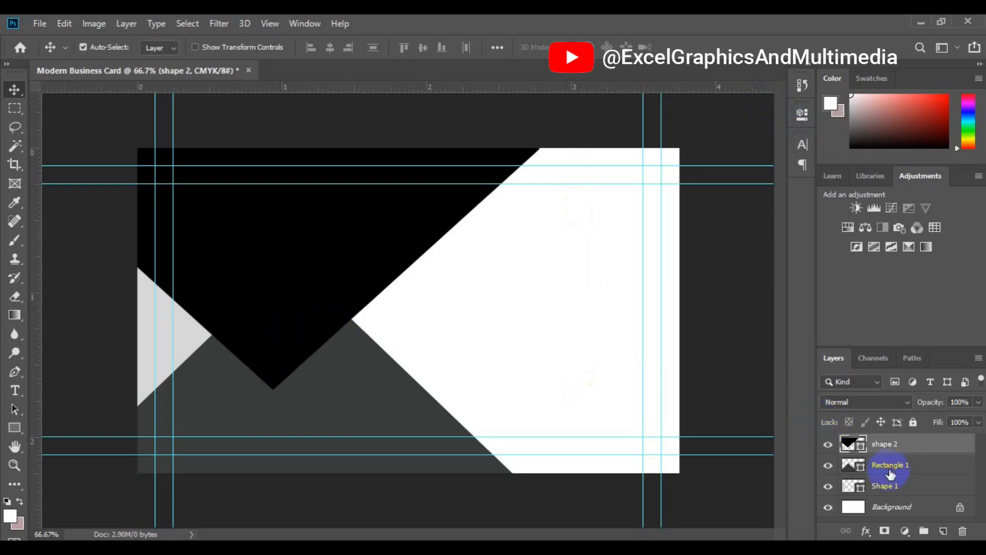
left_click(889, 468)
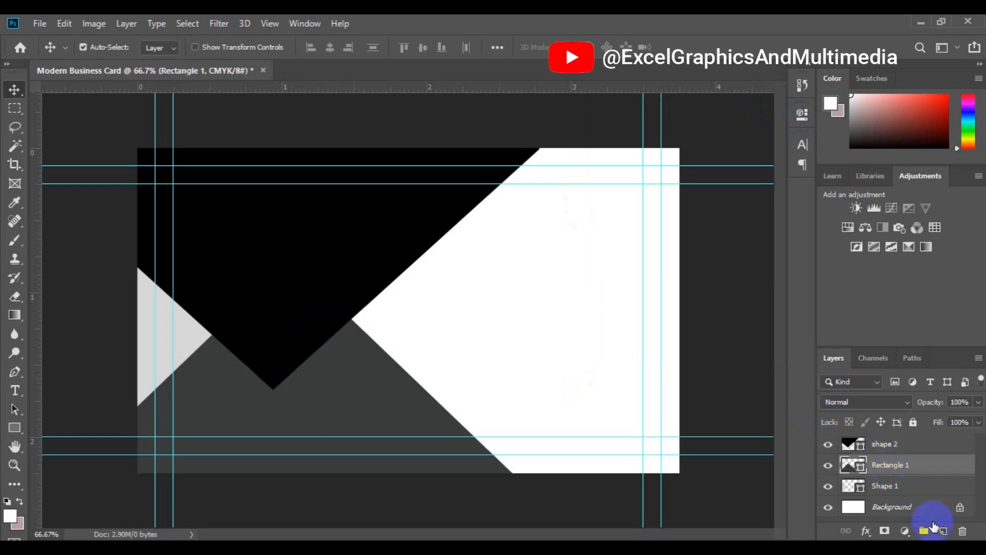
Step: Add an empty Layer 1 above Rectangle 1 and switch to the Pen Tool
left_click(942, 531)
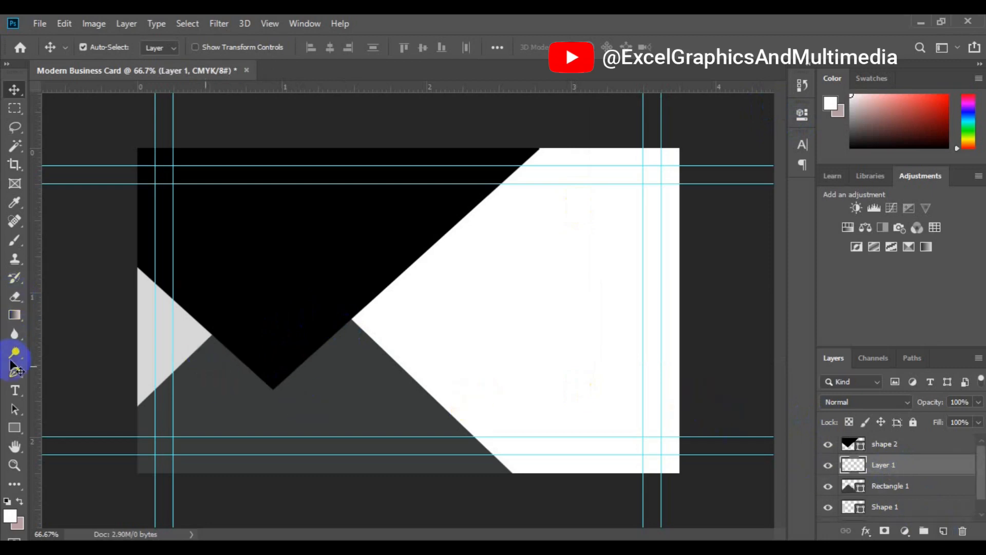
left_click(12, 378)
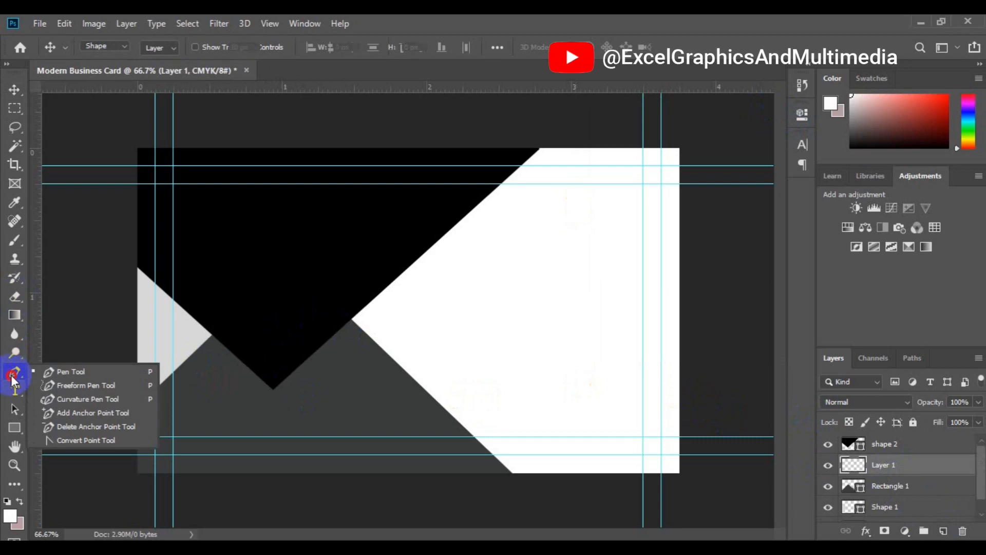
left_click(62, 374)
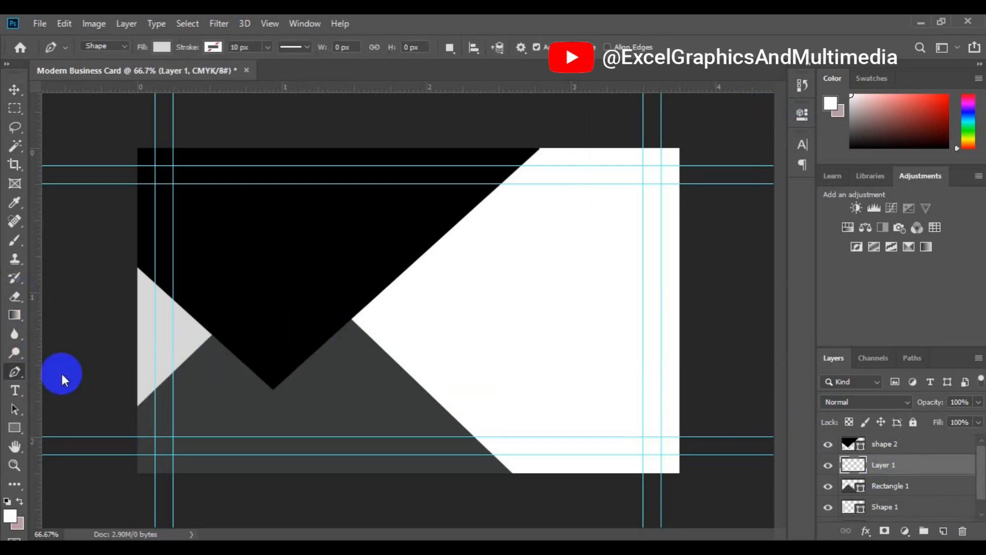
Step: Set the pen's shape fill to a medium grey swatch
left_click(163, 50)
left_click(119, 139)
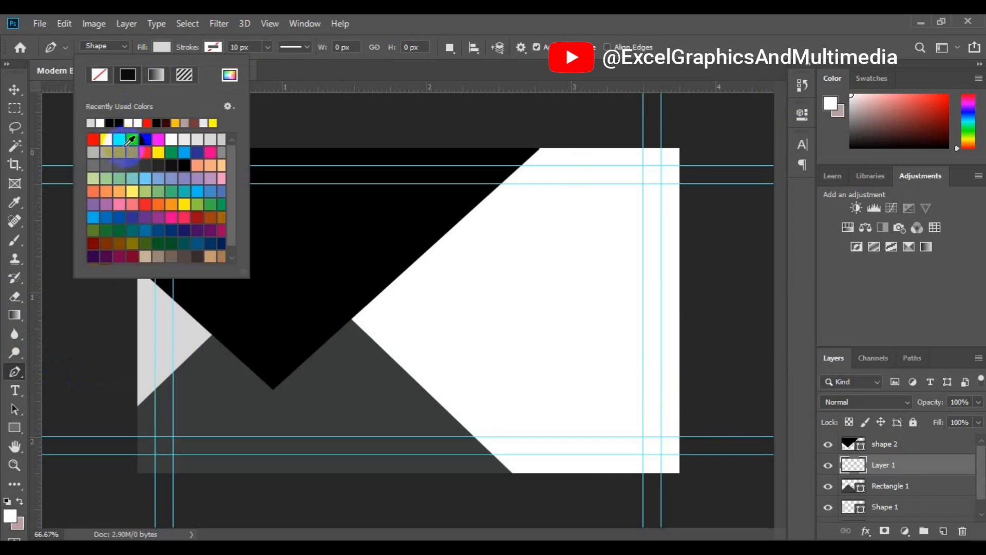
left_click(117, 154)
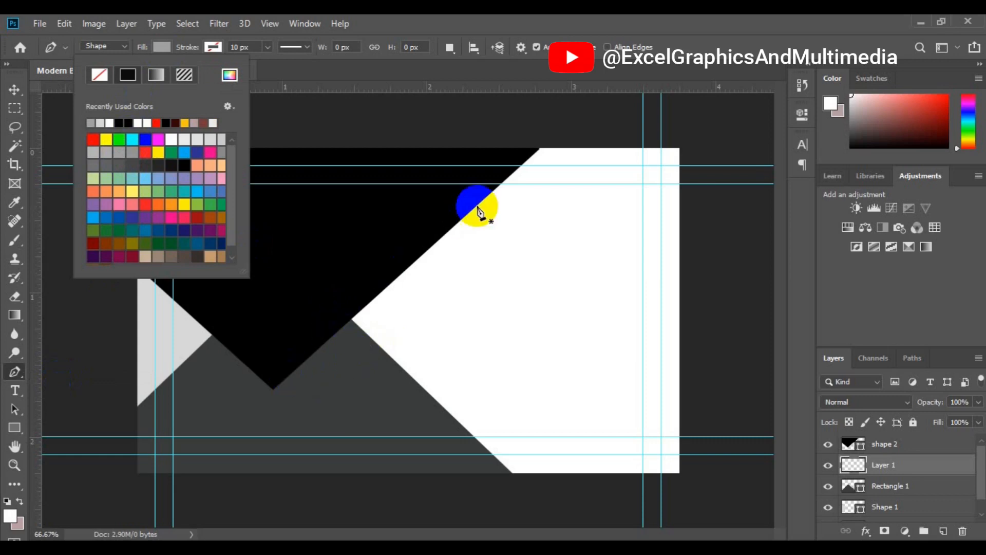
left_click(542, 149)
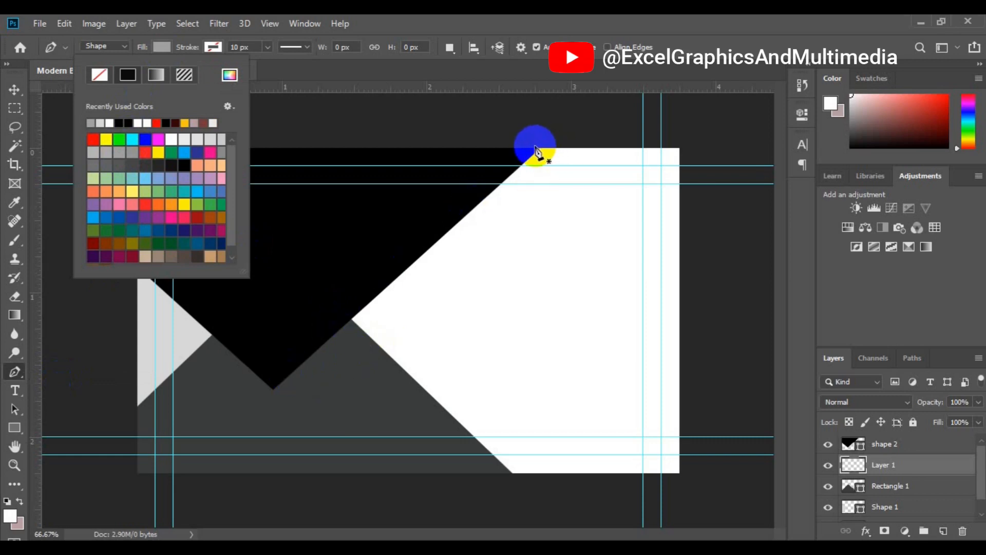
left_click(272, 393)
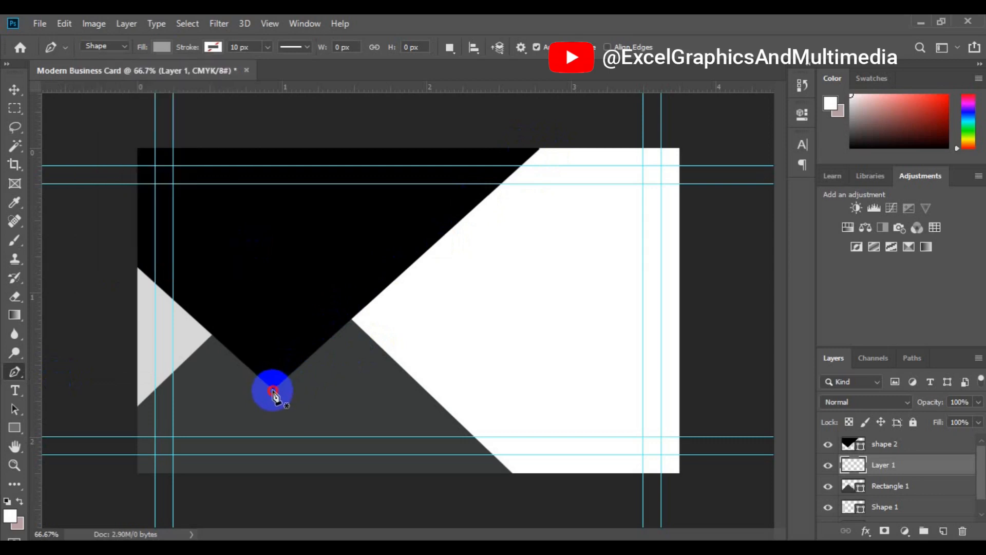
Step: Draw a curved grey sliver from the V's bottom point up to the card's top edge
left_click(273, 390)
left_click(532, 143)
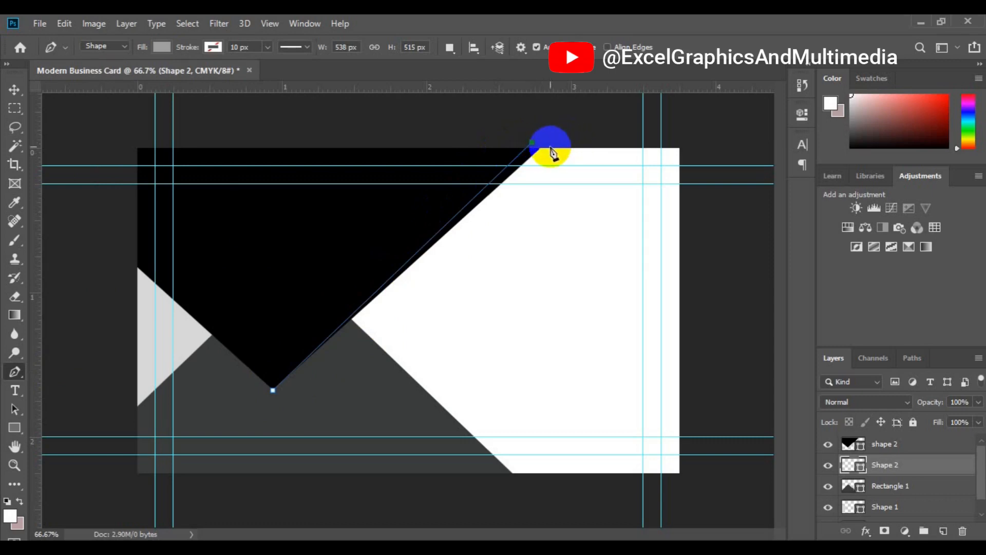
key("ctrl+z")
left_click_drag(273, 391, 287, 361)
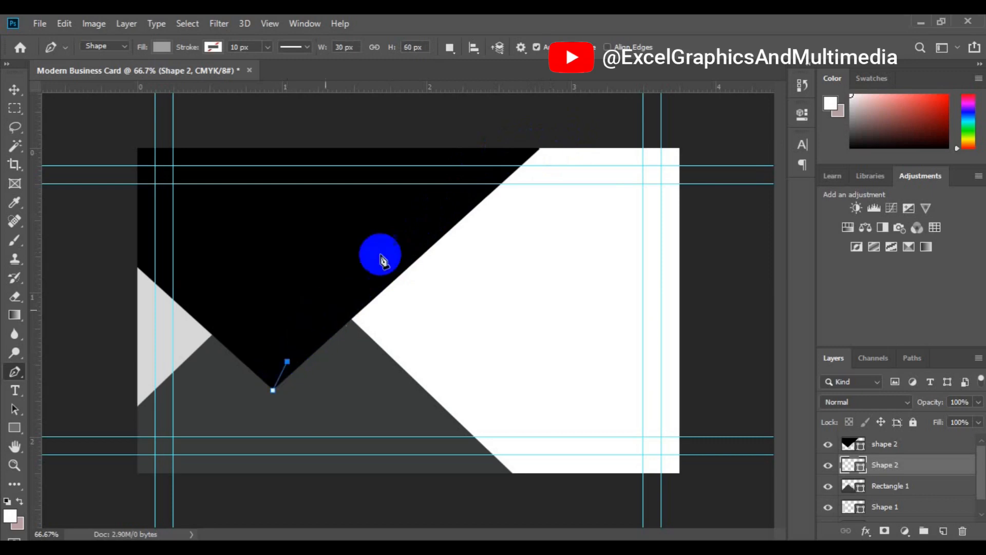
left_click(382, 253)
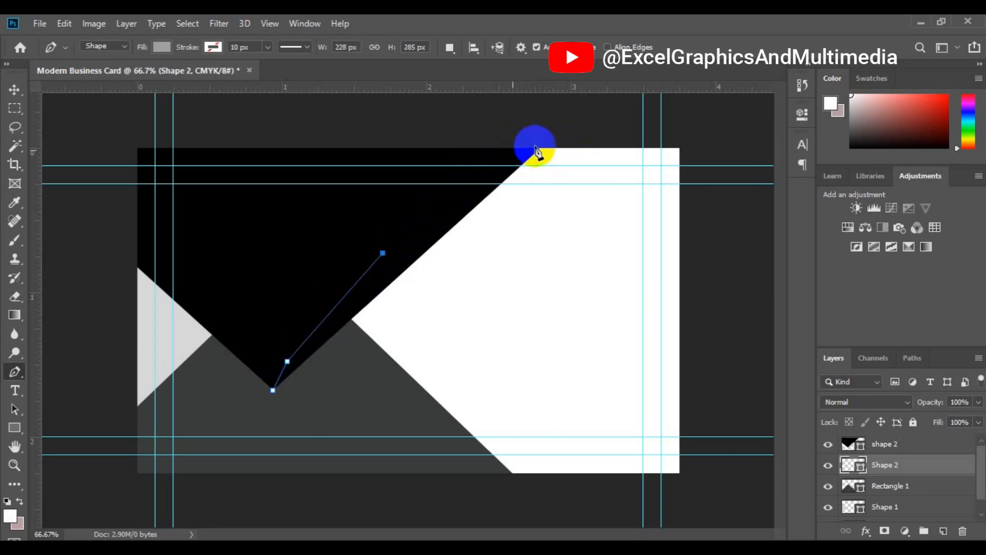
left_click(540, 146)
left_click_drag(560, 151, 569, 153)
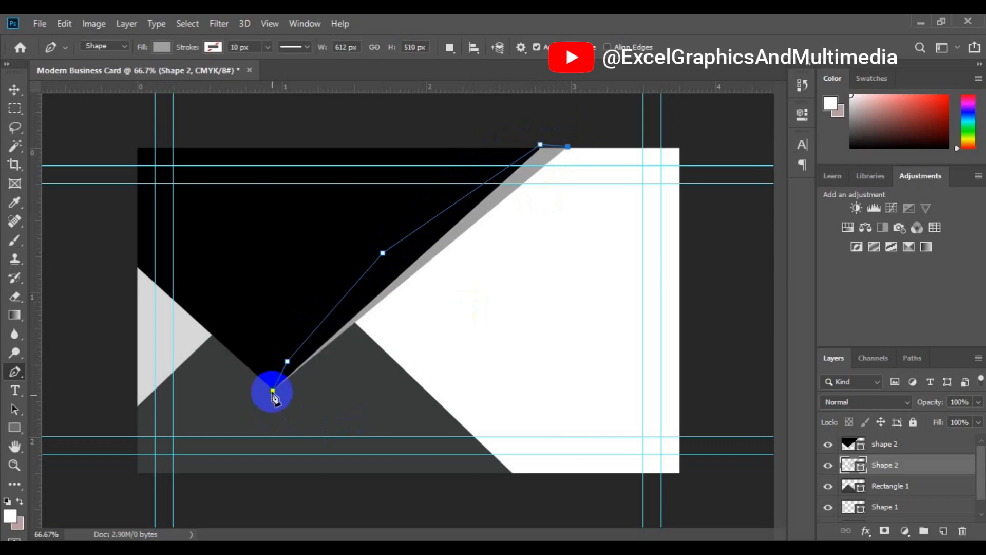
left_click(272, 393)
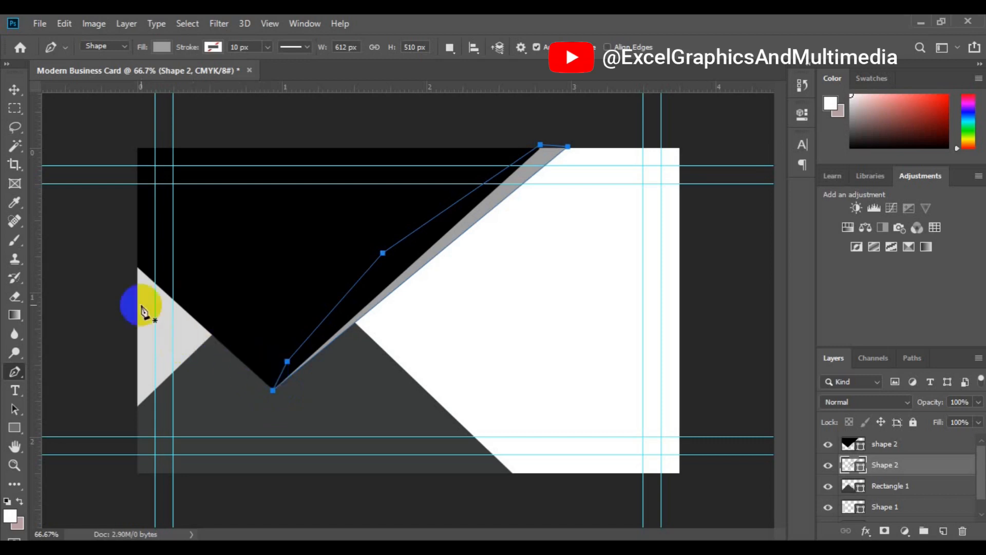
left_click(870, 487)
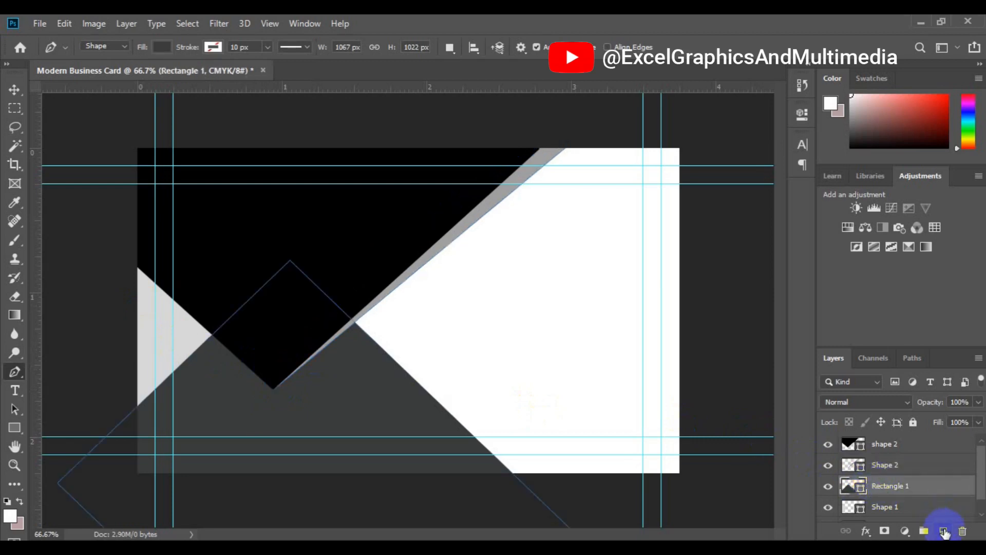
left_click(944, 532)
Step: Draw a closed grey strip from the V's lower vertex up its left diagonal edge
left_click(268, 380)
left_click_drag(268, 380, 273, 392)
left_click_drag(134, 289, 155, 259)
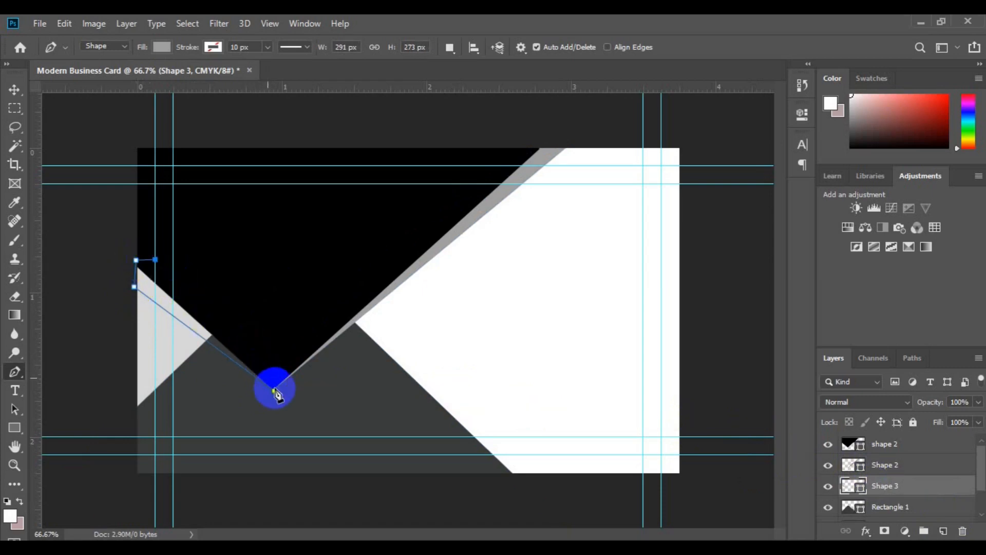
left_click(275, 391)
left_click(275, 391)
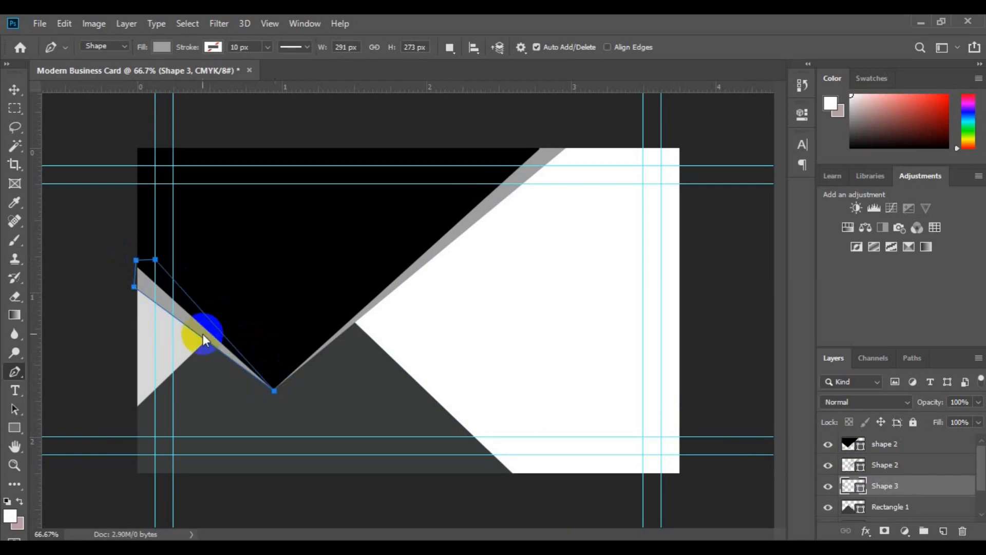
key("v")
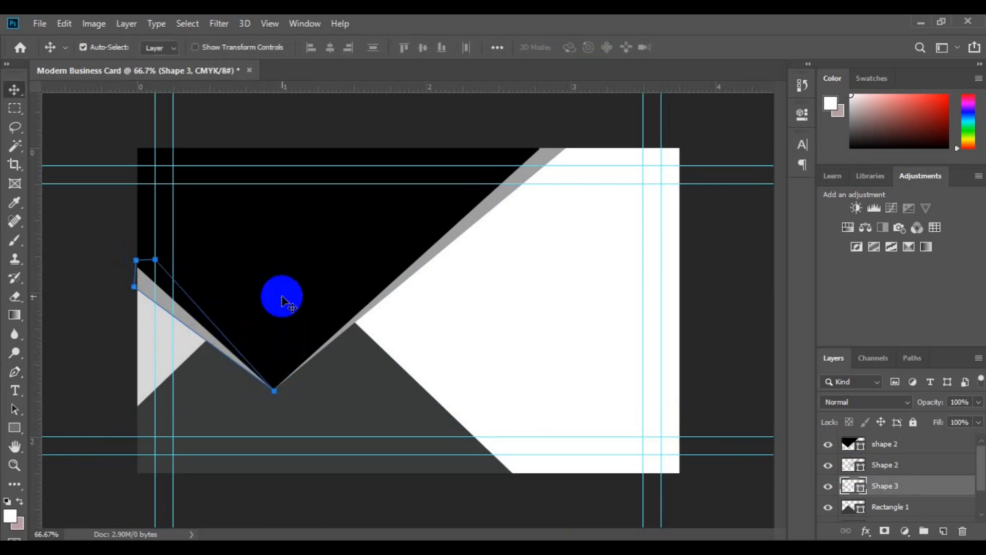
left_click(293, 310)
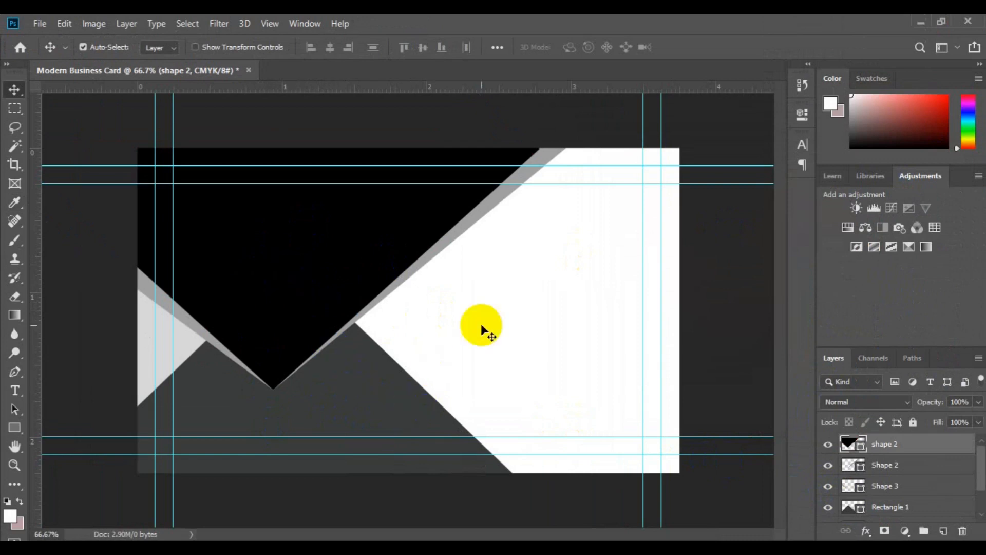
Step: Set shape 2's fill to hex 55100f in the Color Picker
double_click(861, 448)
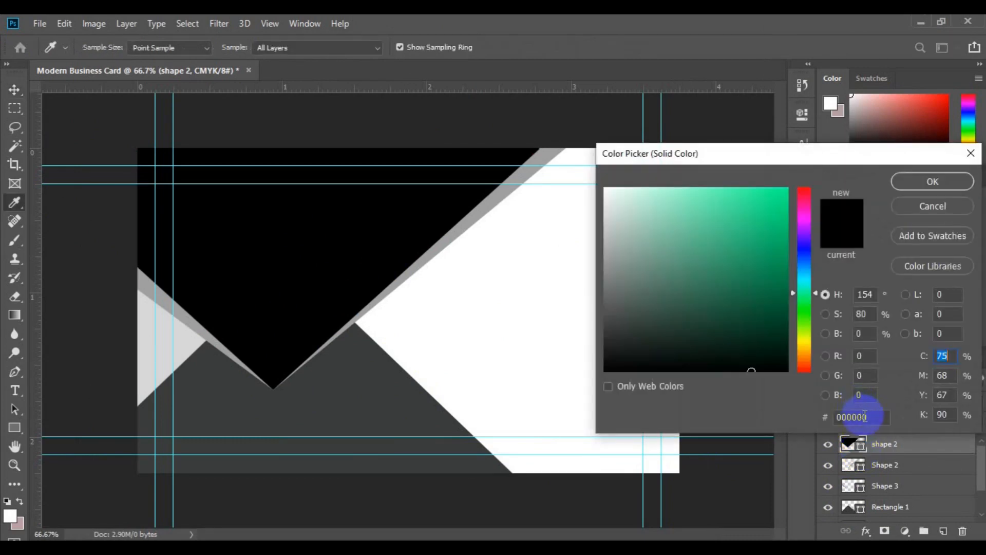
left_click(786, 313)
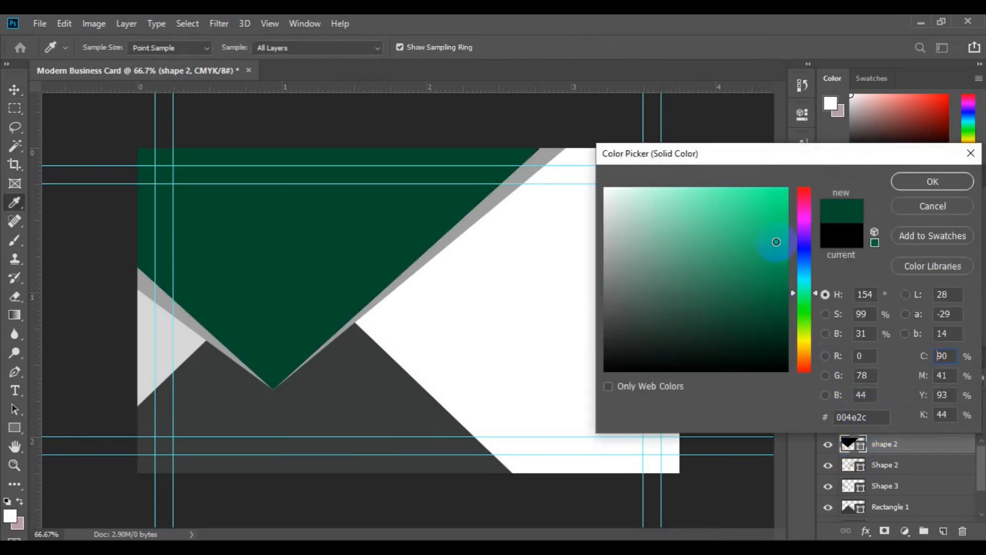
left_click(845, 418)
type("0cb46a")
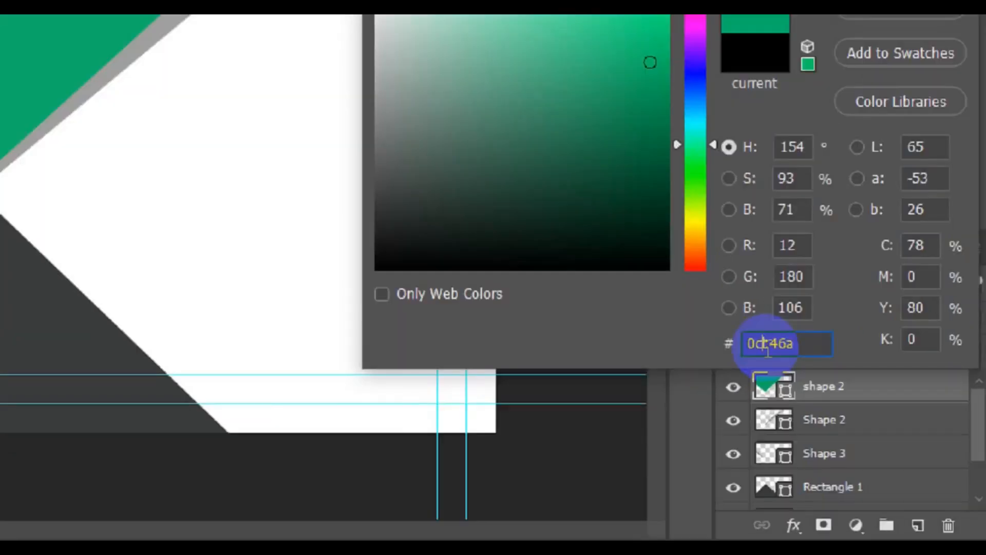
type("55100f")
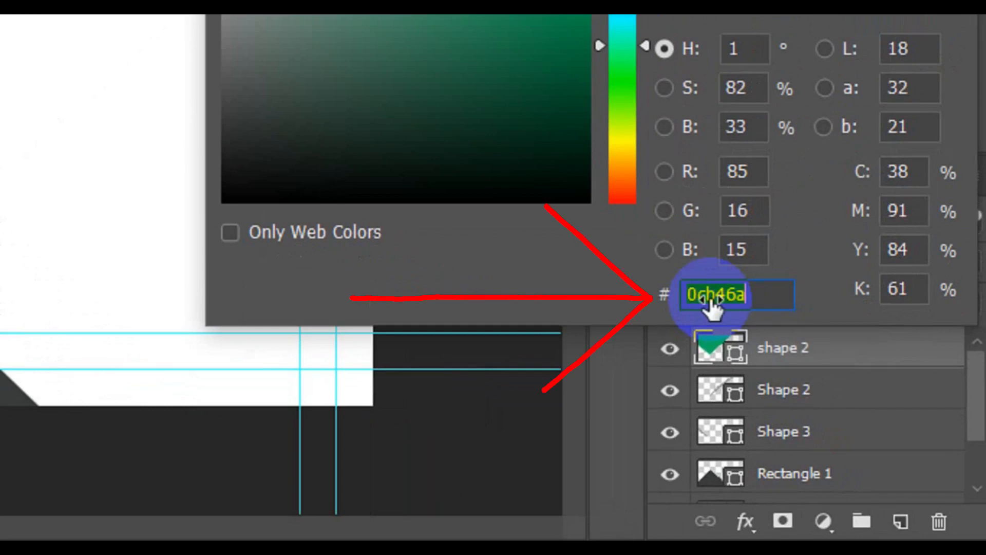
left_click_drag(759, 297, 686, 300)
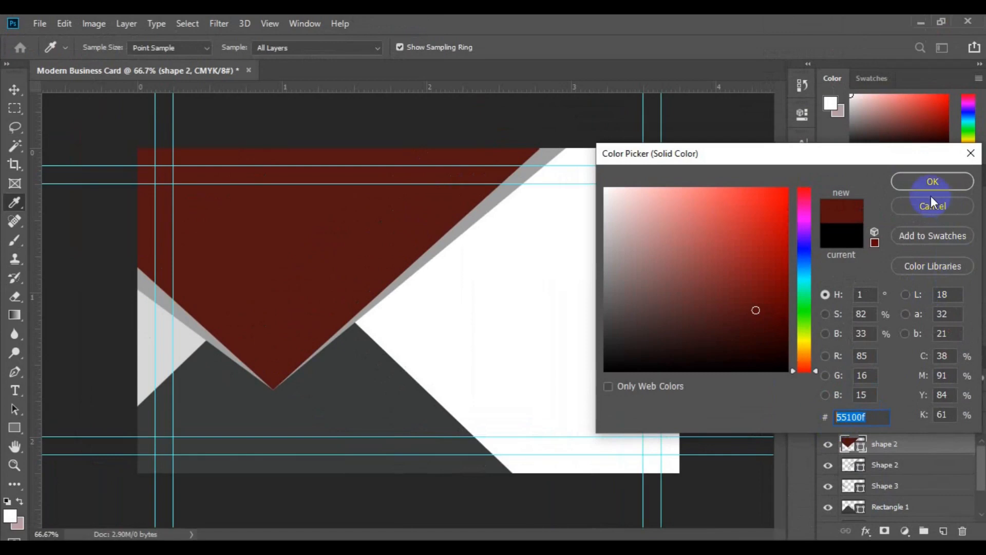
left_click(927, 184)
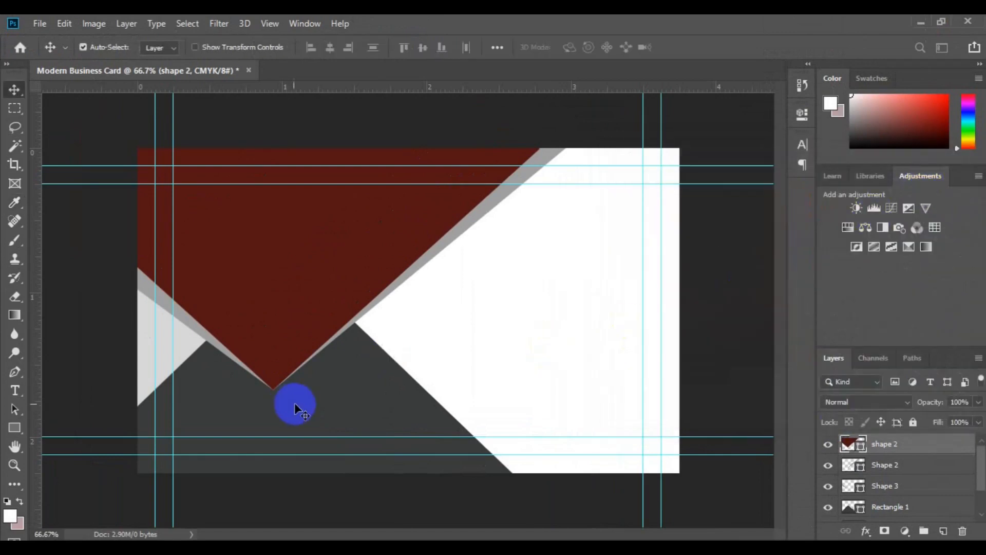
left_click(312, 399)
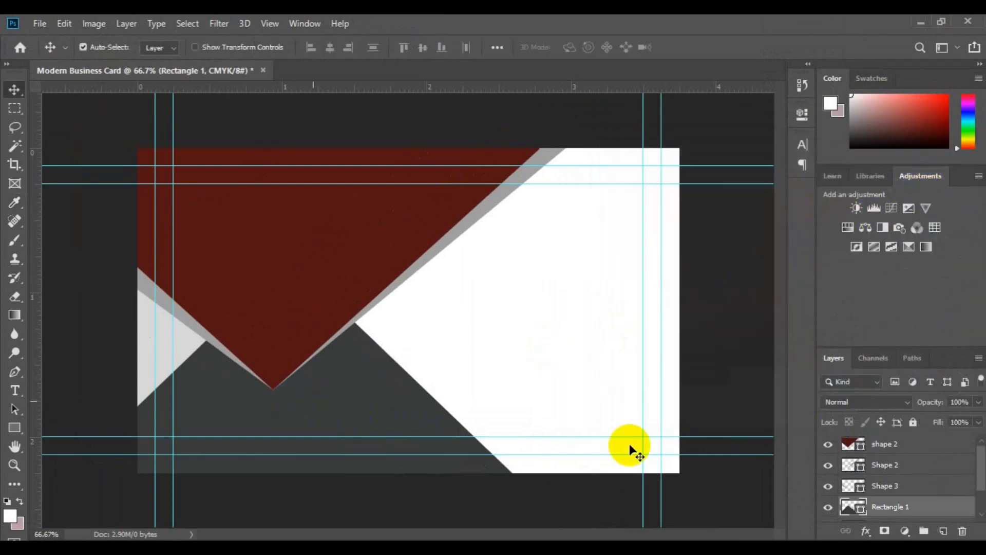
Step: Set Rectangle 1's fill to hex ed1c24 in the Color Picker
left_click(856, 510)
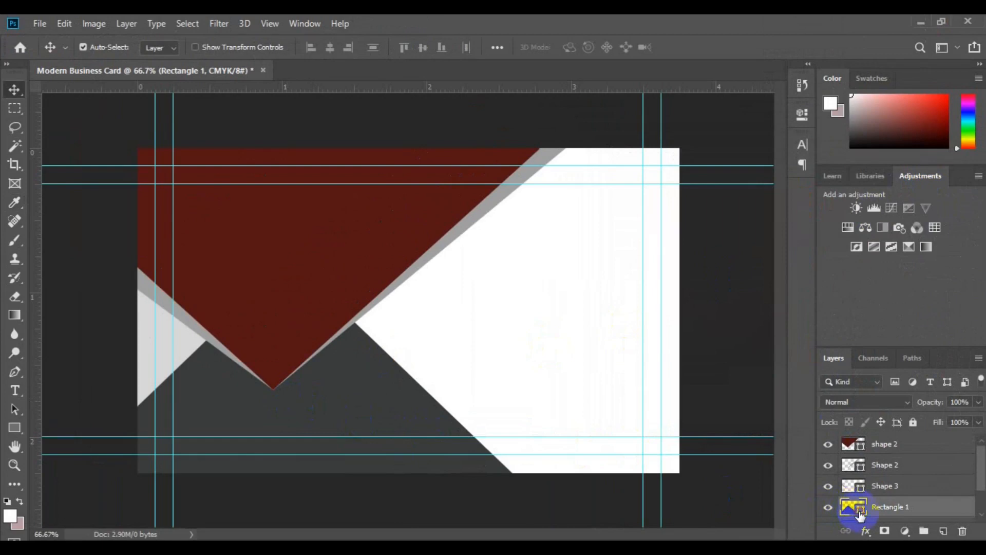
double_click(859, 512)
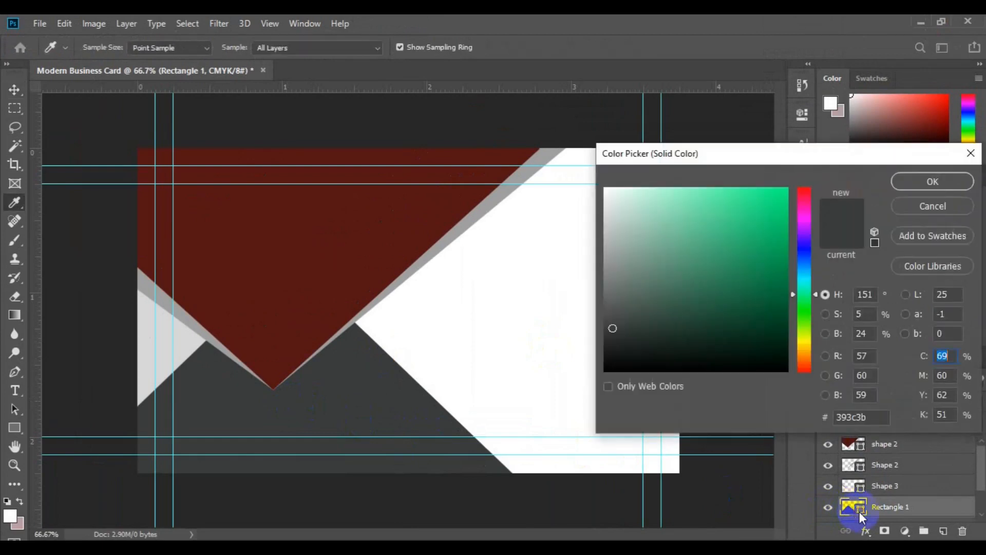
left_click(850, 418)
type("ed1c24")
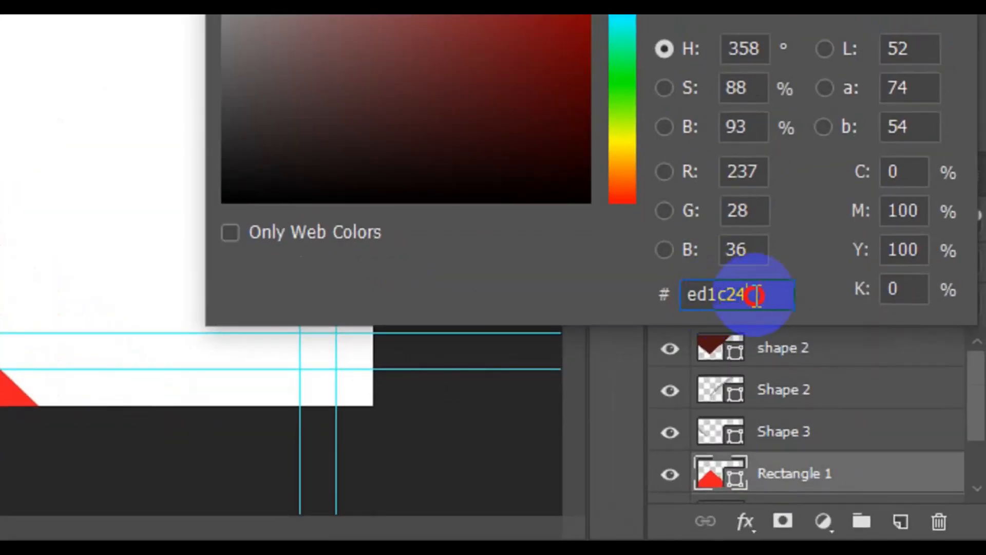
left_click_drag(750, 292, 687, 295)
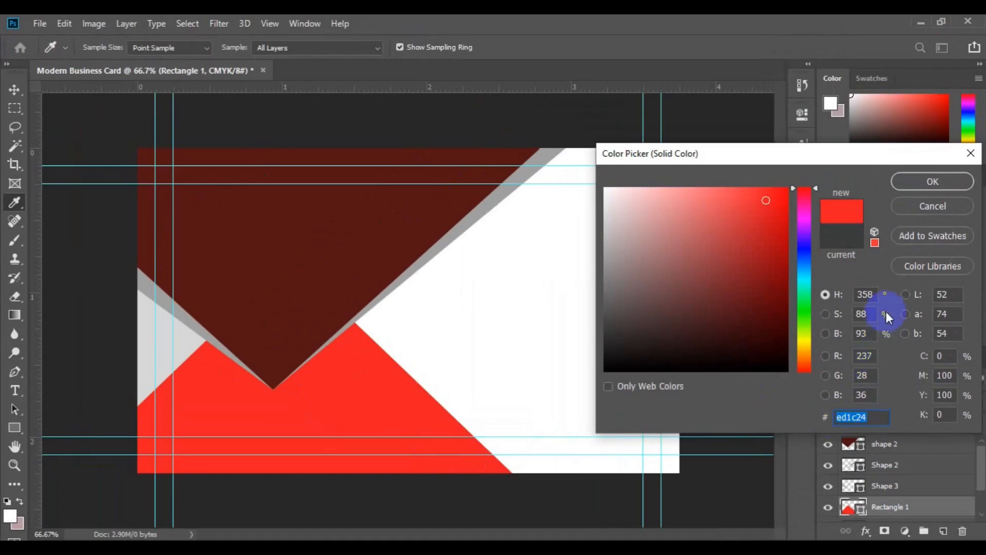
left_click(920, 189)
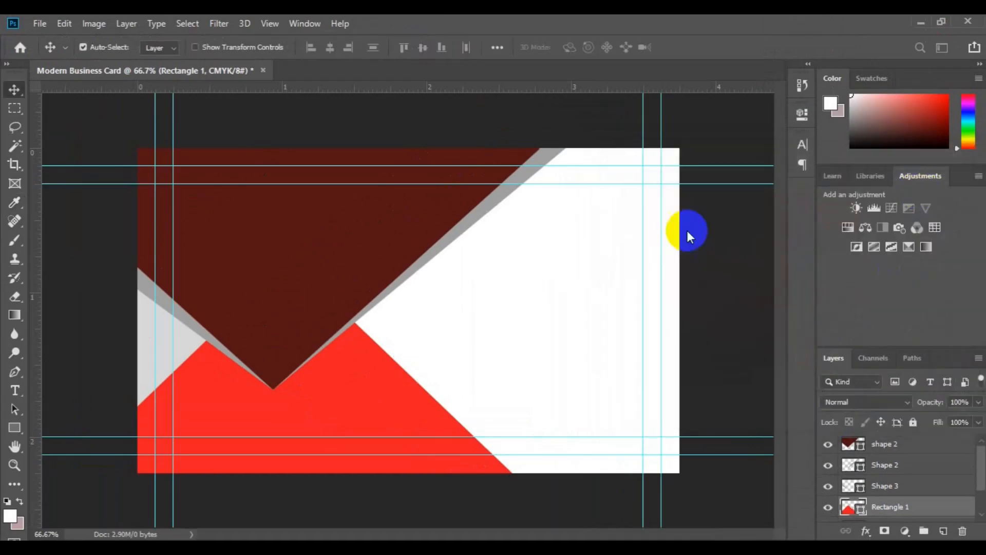
left_click(152, 347)
Step: Set Shape 1's fill to hex 031629 in the Color Picker
left_click(147, 345)
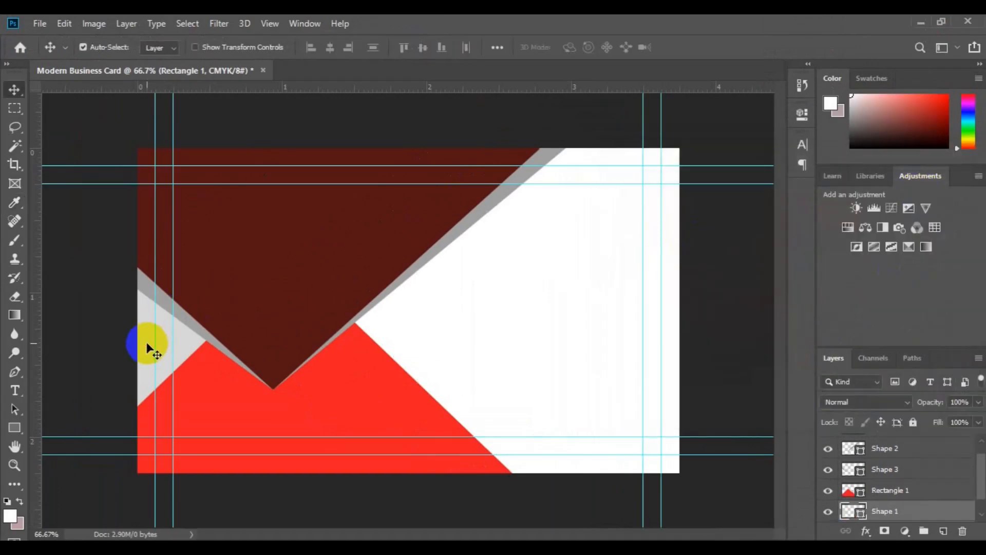
left_click(862, 513)
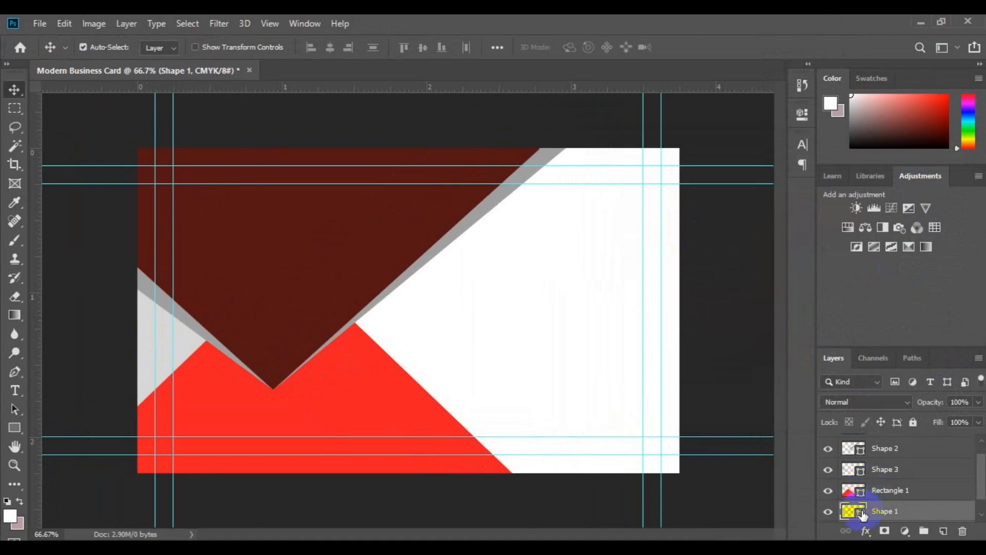
left_click(861, 513)
double_click(861, 513)
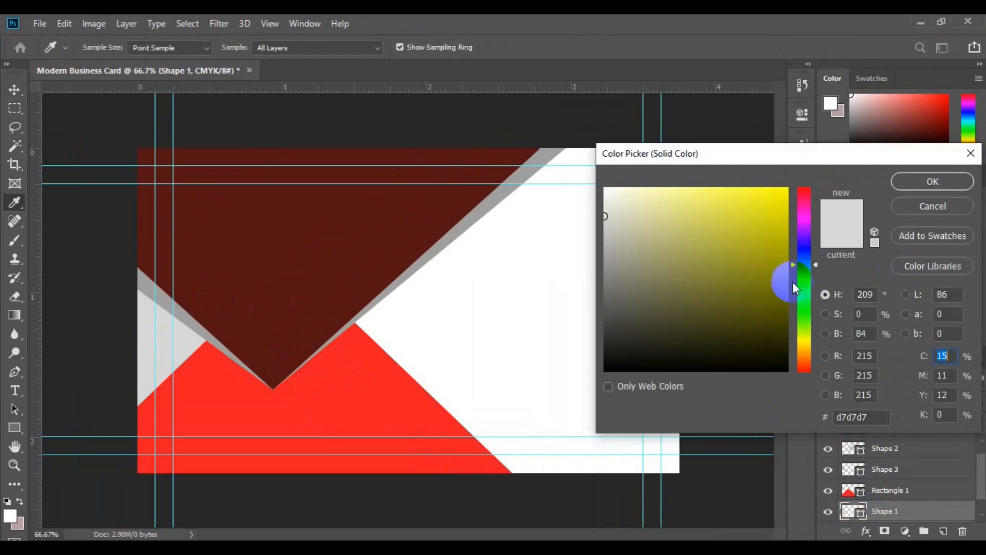
left_click(777, 342)
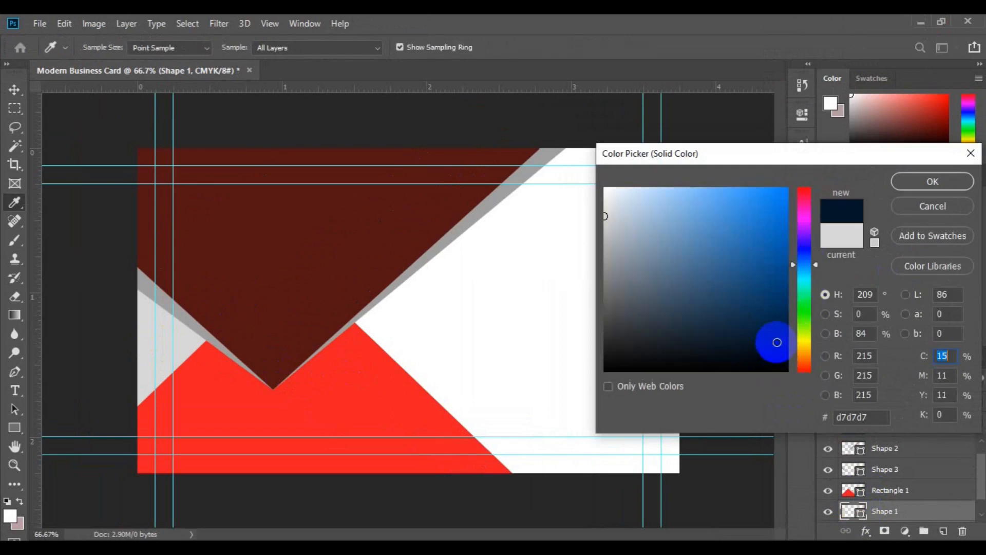
left_click_drag(883, 418, 834, 417)
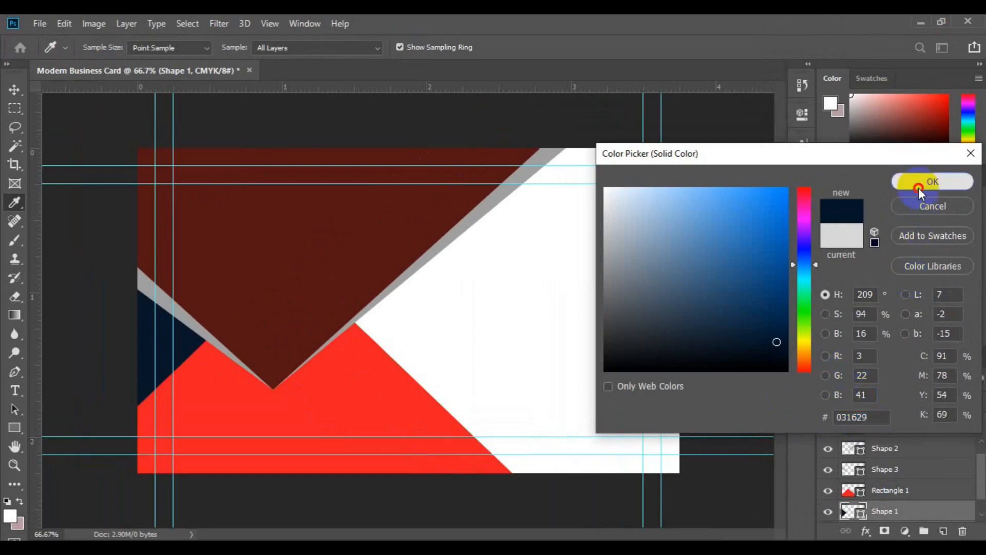
left_click(918, 187)
key("v")
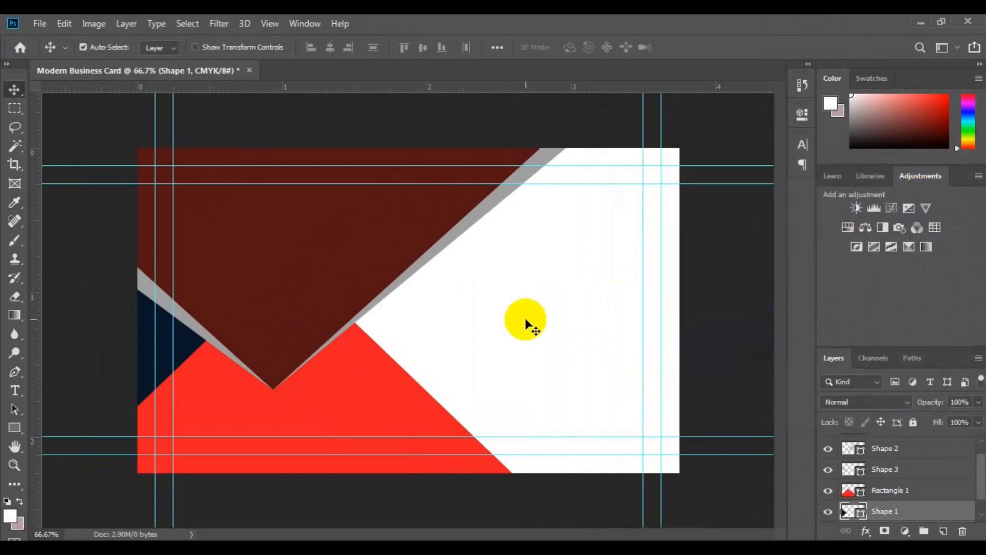
Step: Delete the old grey Shape 2 stripe layer
left_click(525, 324)
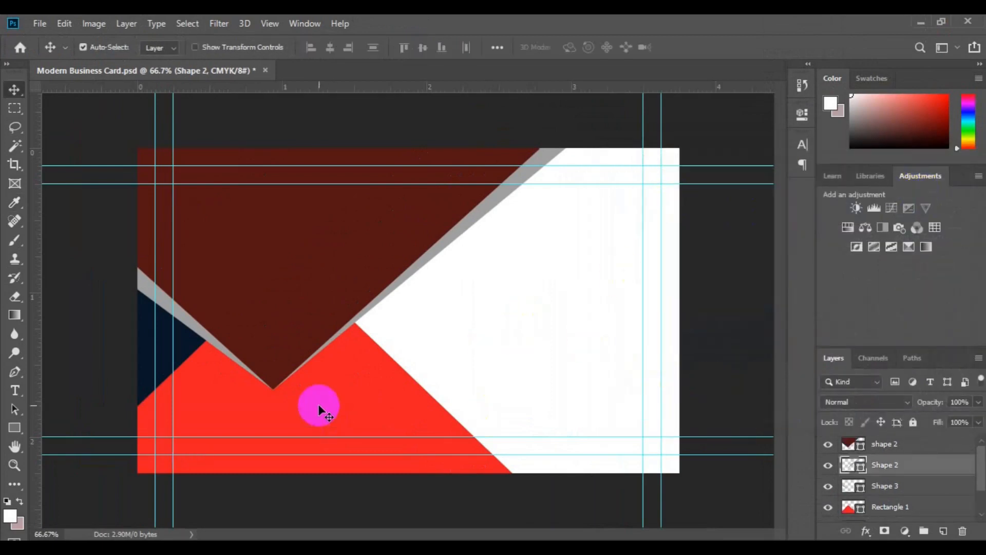
left_click(204, 335)
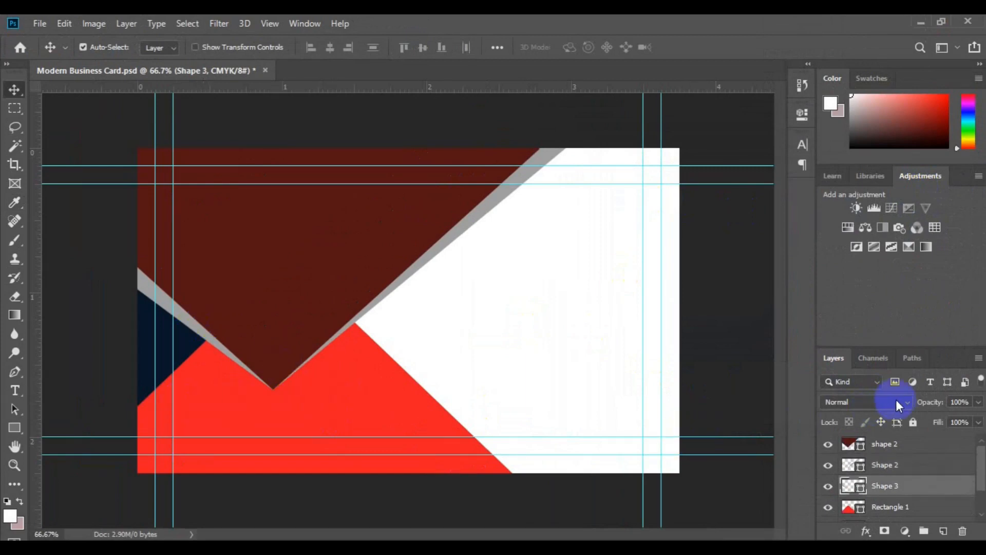
left_click(434, 254)
key("Delete")
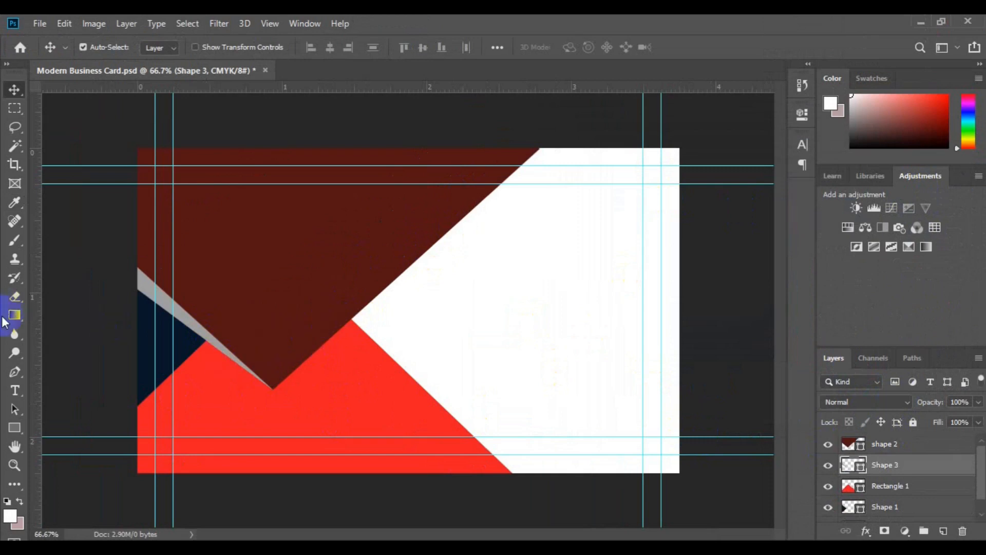
Step: Pick the Pen Tool and add a new empty layer above the dark red shape
left_click(14, 369)
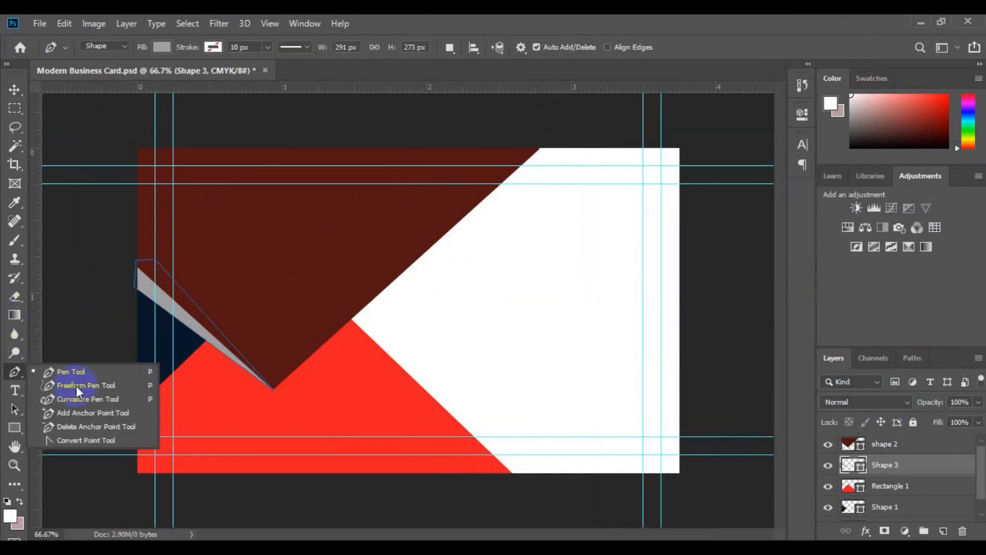
left_click(84, 372)
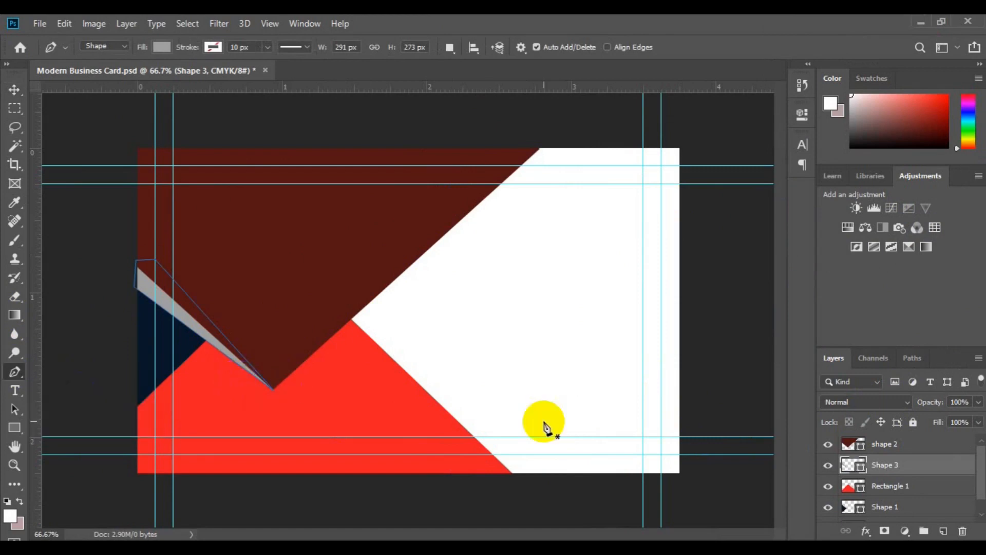
left_click(911, 450)
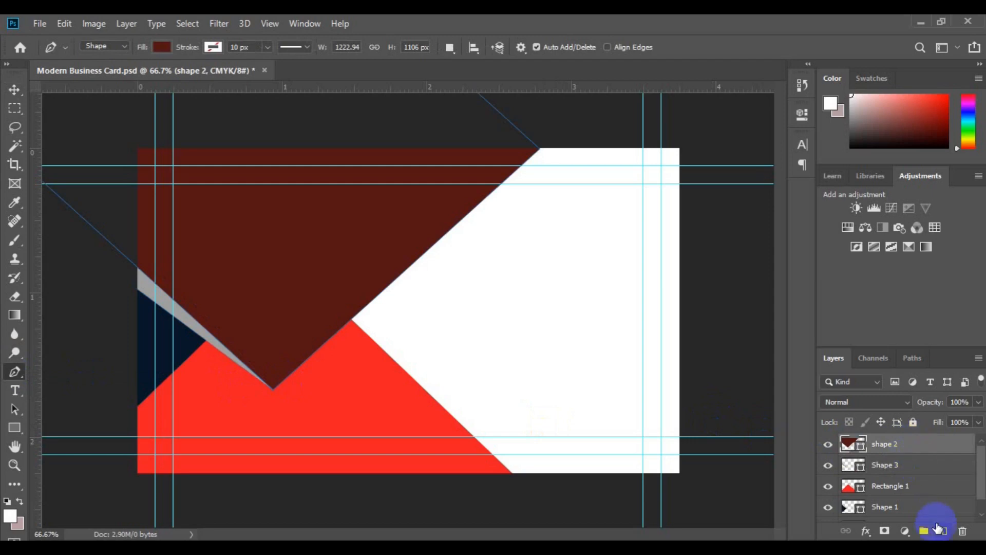
left_click(944, 531)
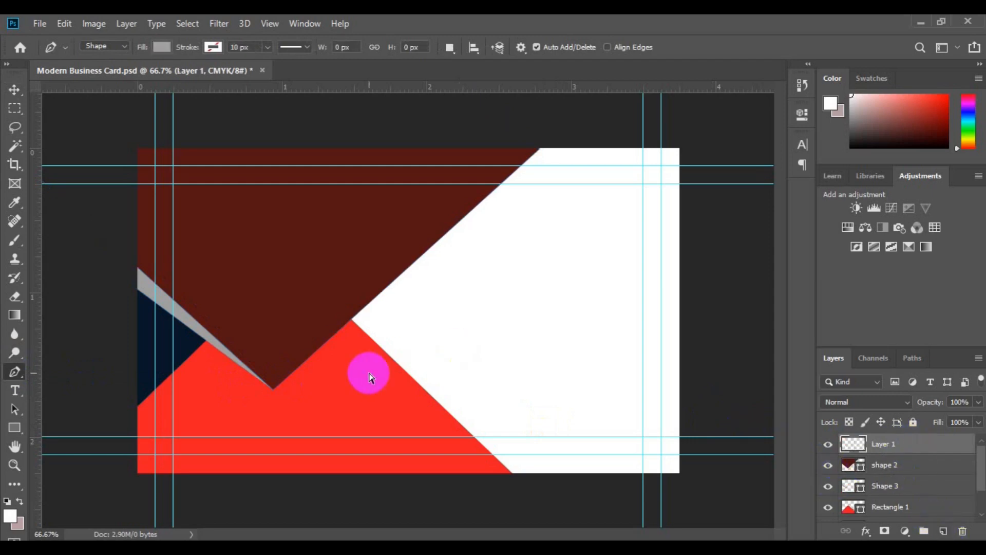
Step: Draw a closed grey strip from the V's bottom vertex to the card's top edge
key("ctrl+plus")
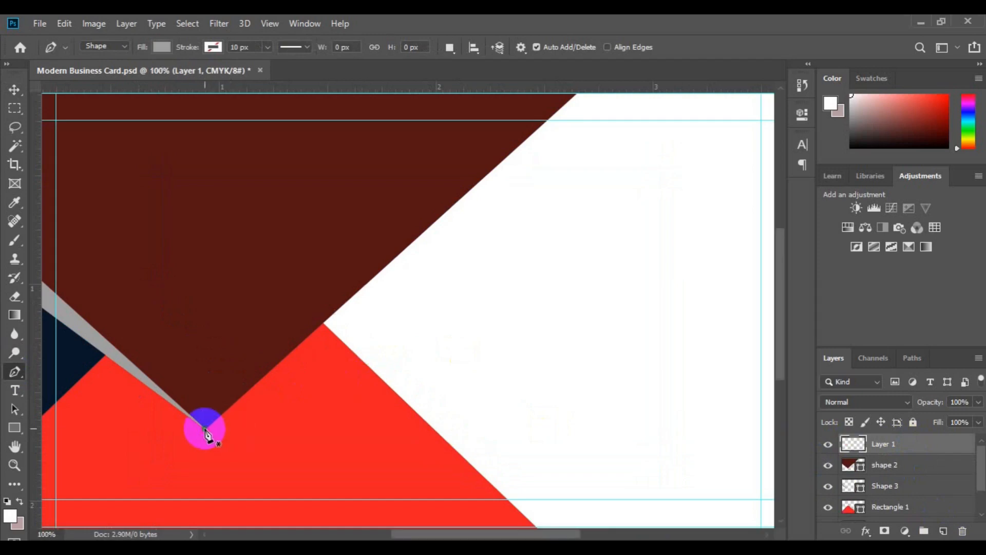
left_click(204, 428)
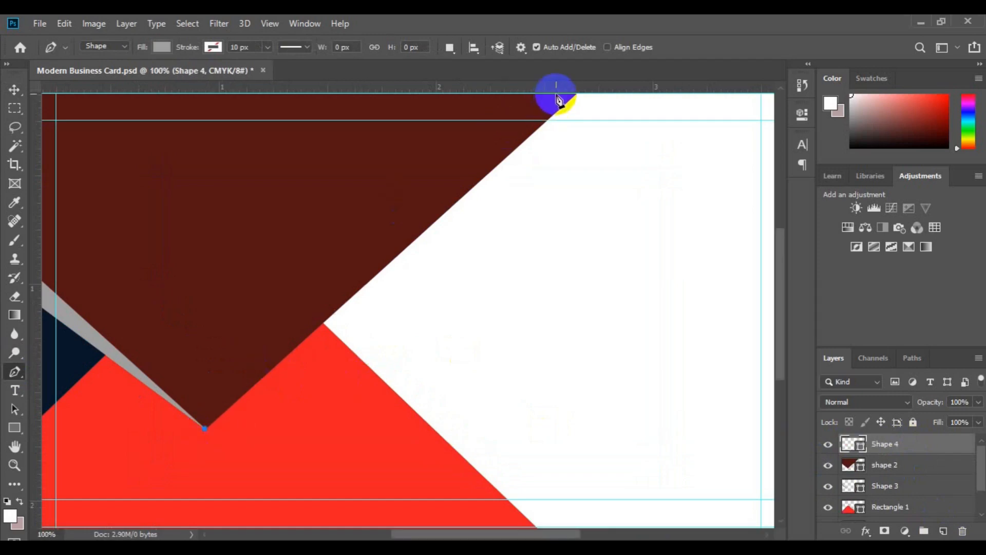
key("ctrl+minus")
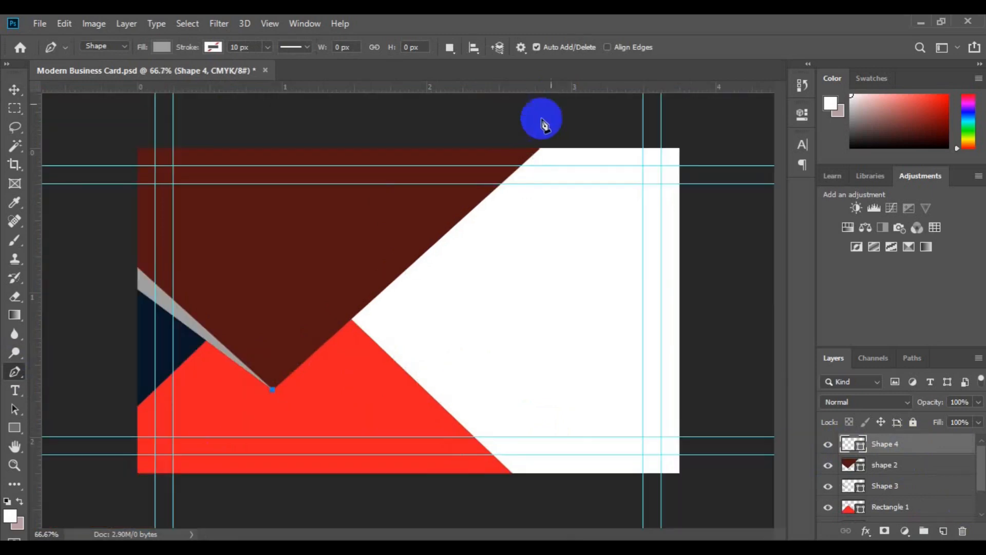
left_click(516, 146)
left_click(542, 144)
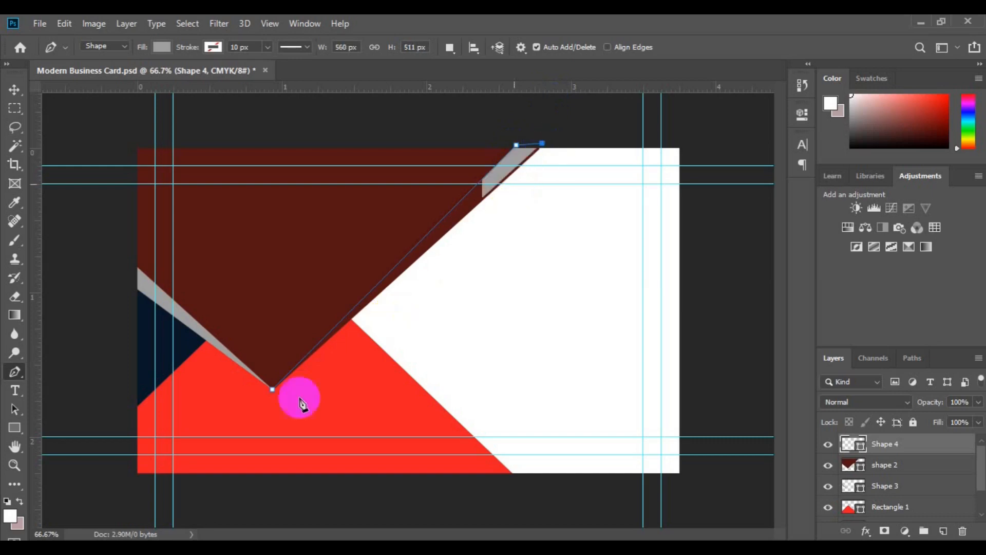
left_click(281, 396)
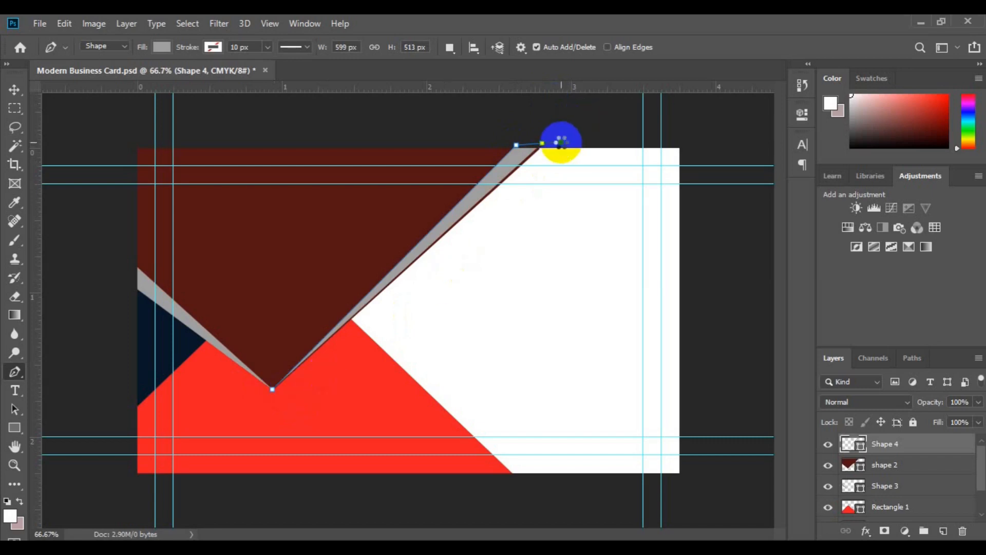
left_click_drag(274, 395, 275, 397)
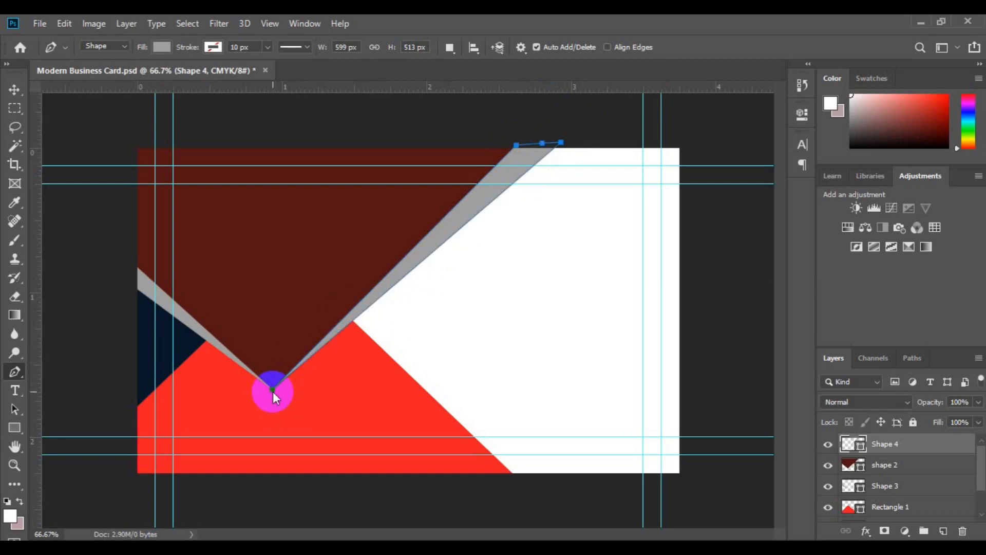
key("v")
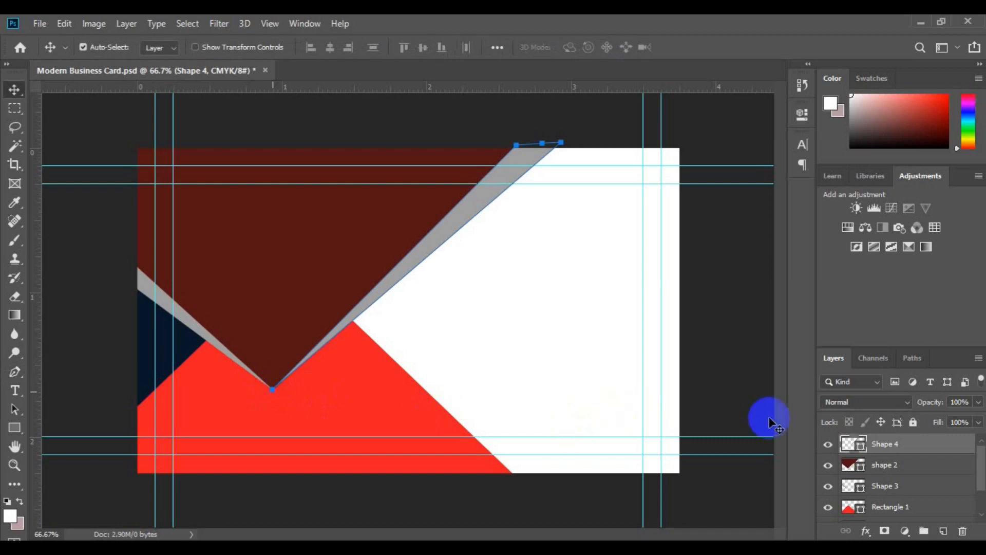
Step: Clip Shape 4 to the dark red shape and nudge the grey strip into position
right_click(888, 450)
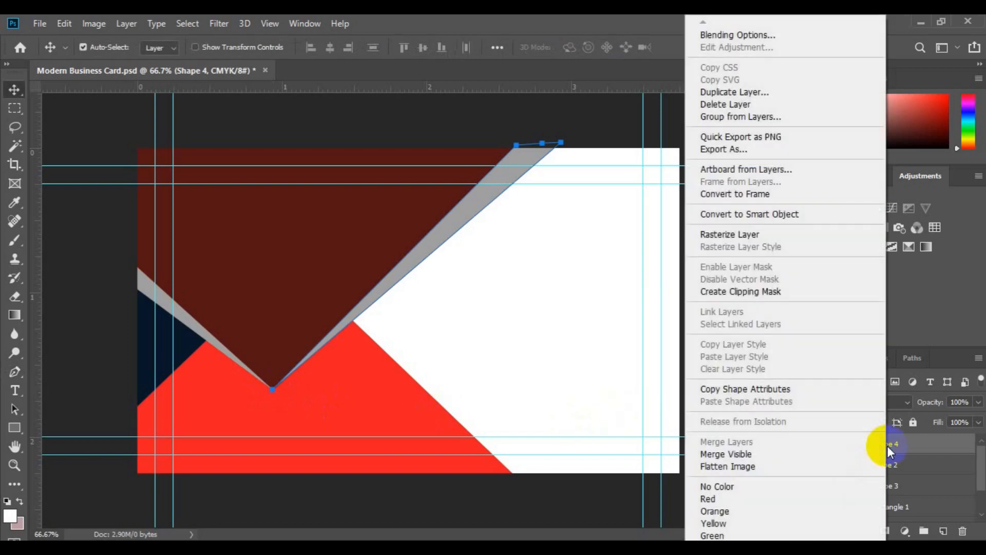
left_click(767, 291)
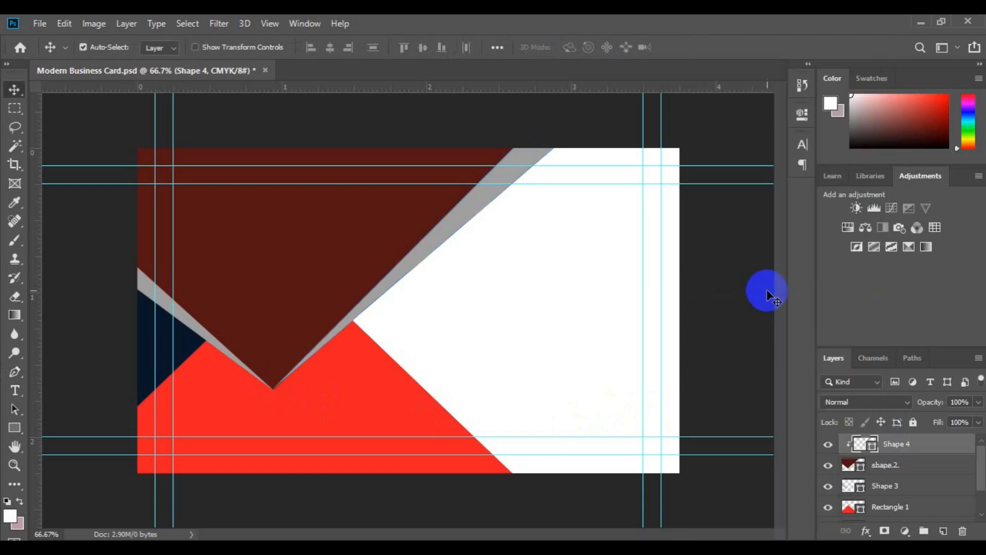
left_click_drag(769, 297, 769, 298)
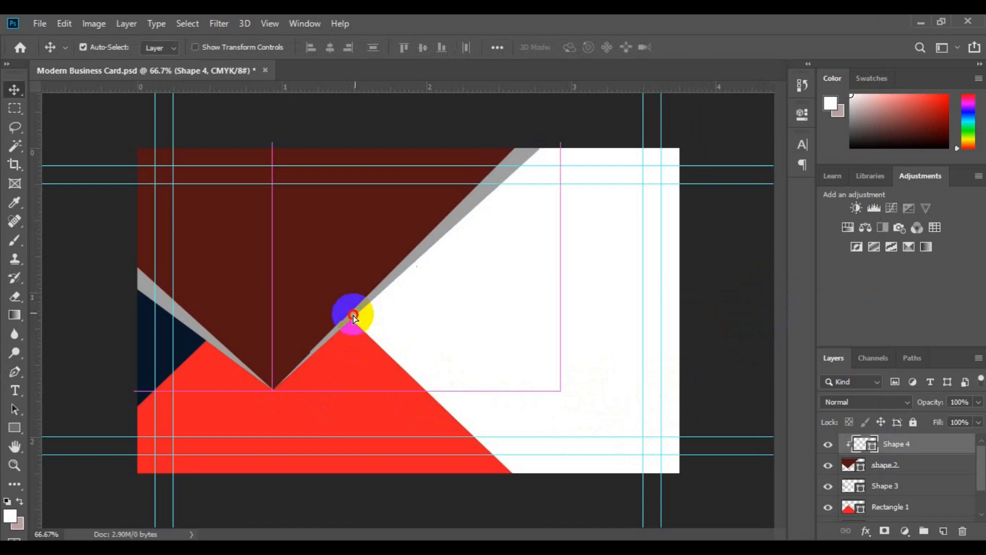
left_click_drag(353, 316, 352, 316)
key("ctrl")
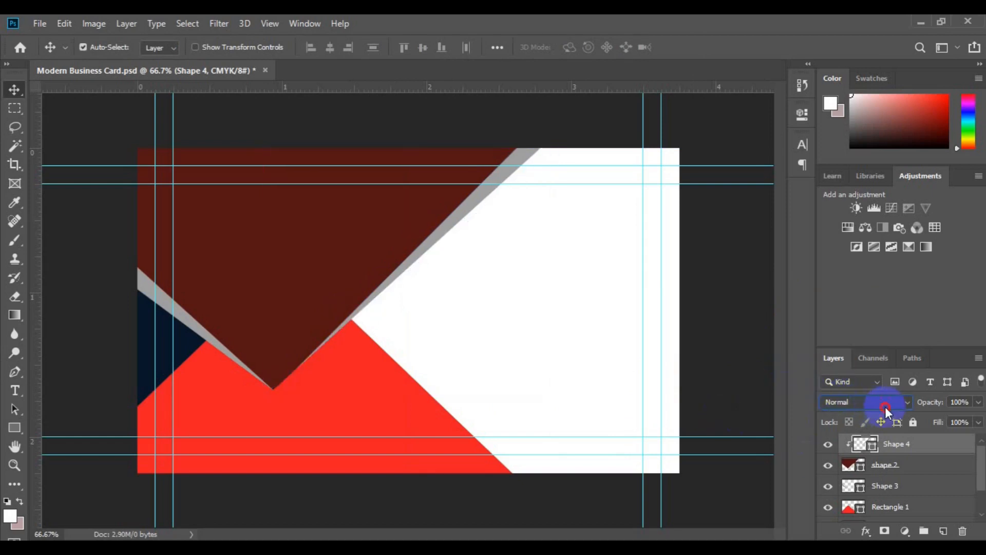
Step: Set Shape 4's blend mode to Hard Light and Shape 3's to Multiply
left_click(885, 406)
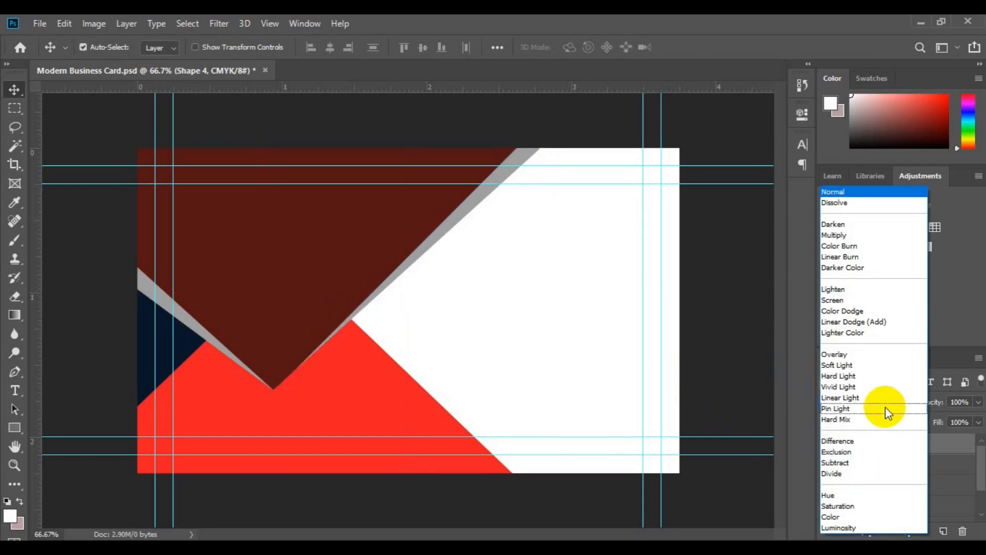
left_click(870, 380)
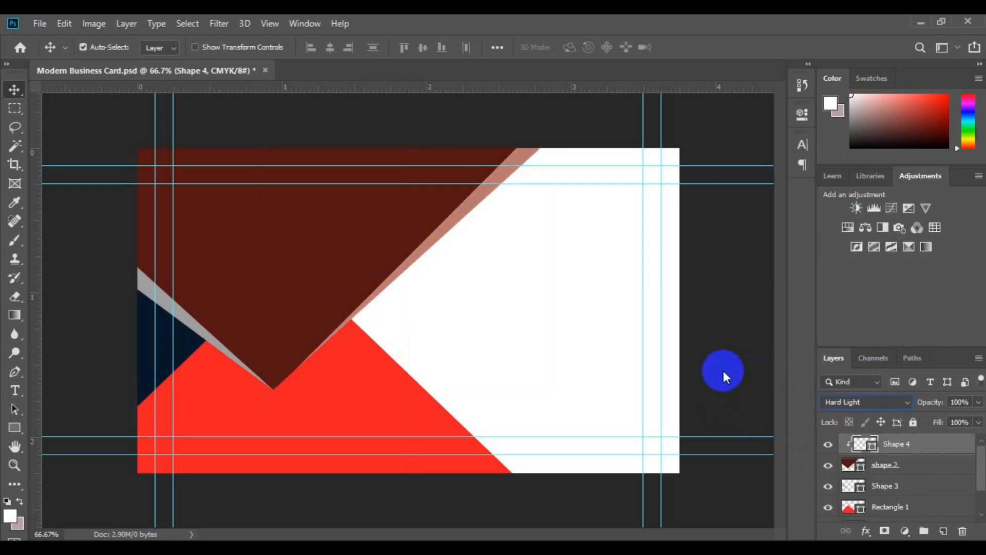
left_click(194, 331)
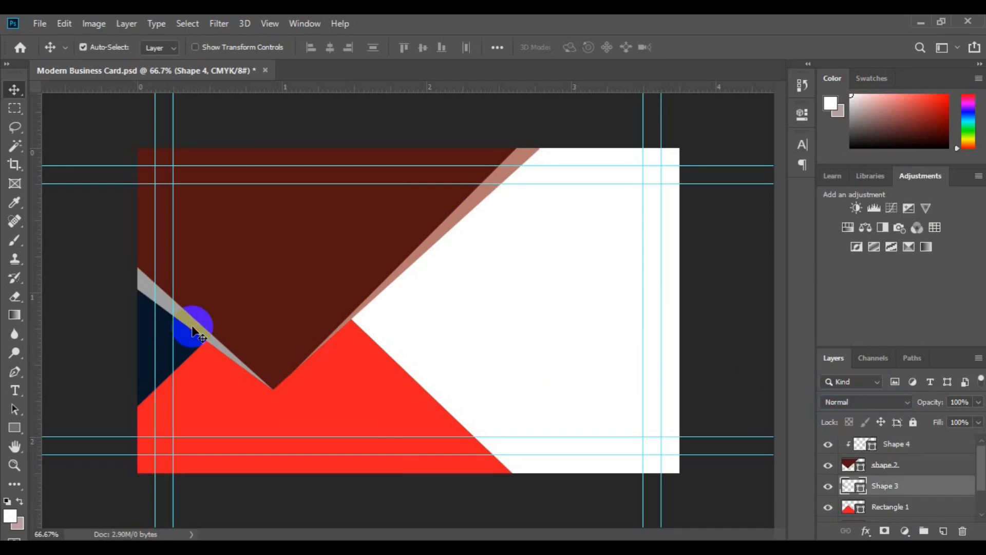
left_click(869, 405)
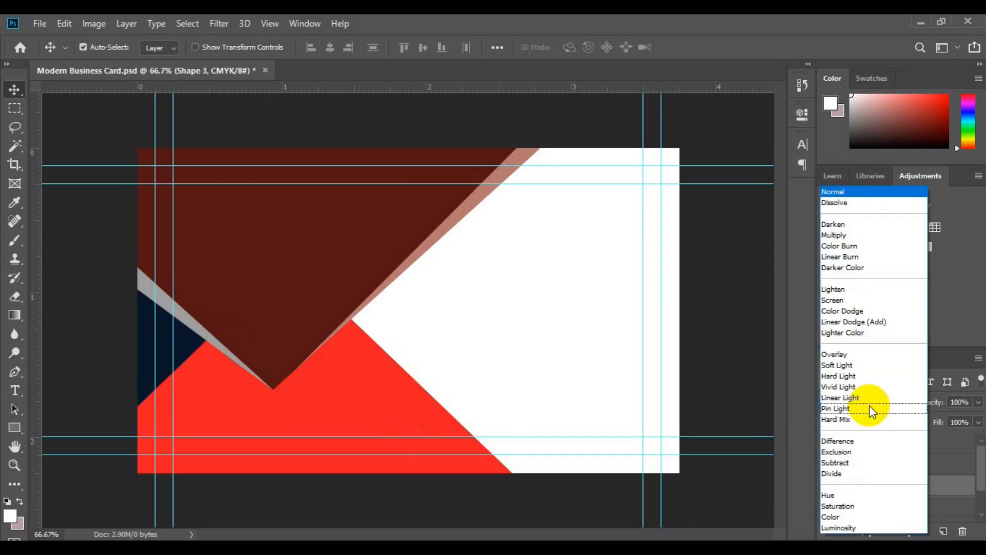
left_click(852, 237)
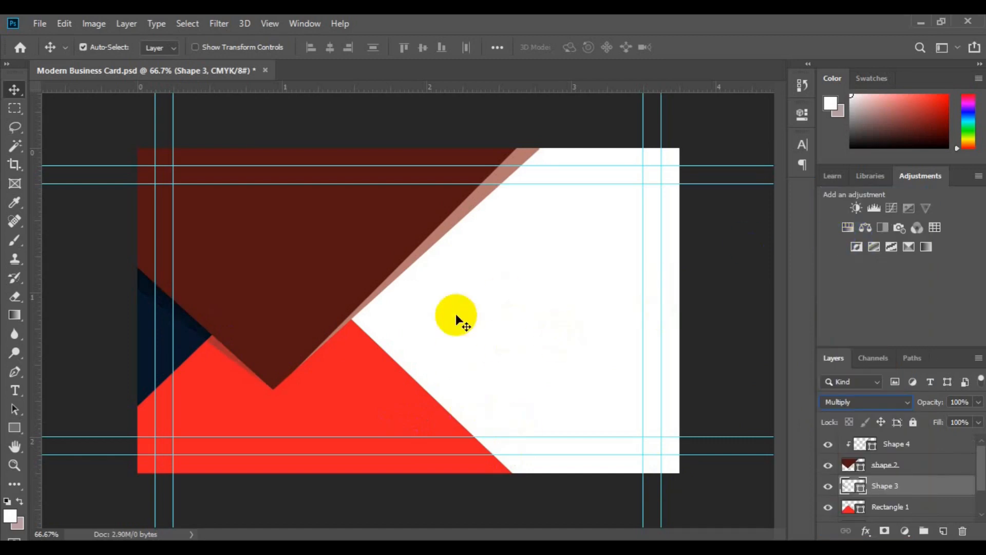
left_click(469, 363)
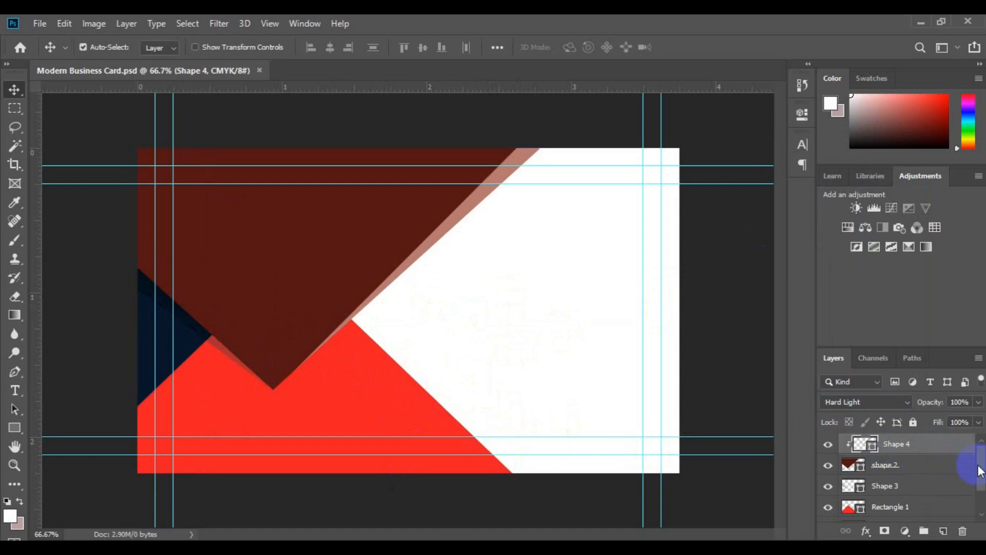
Step: Set the Type tool to Bold, 12 pt, with a near-black text colour
left_click(981, 501)
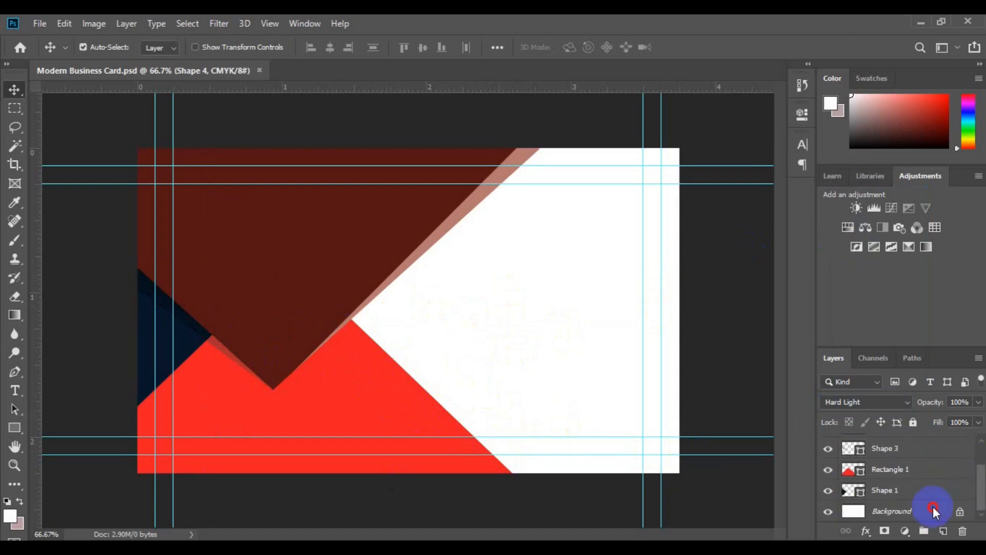
left_click(927, 511)
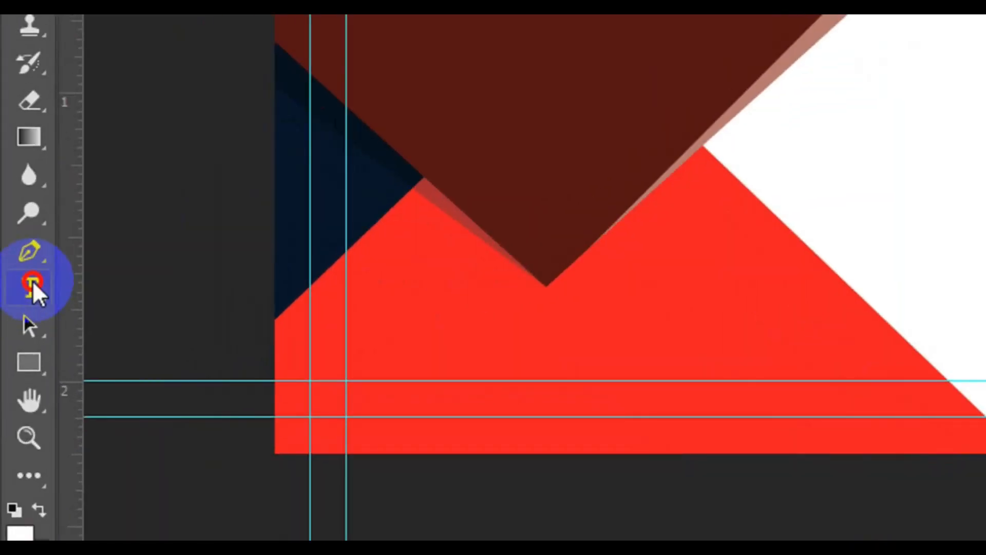
left_click(34, 289)
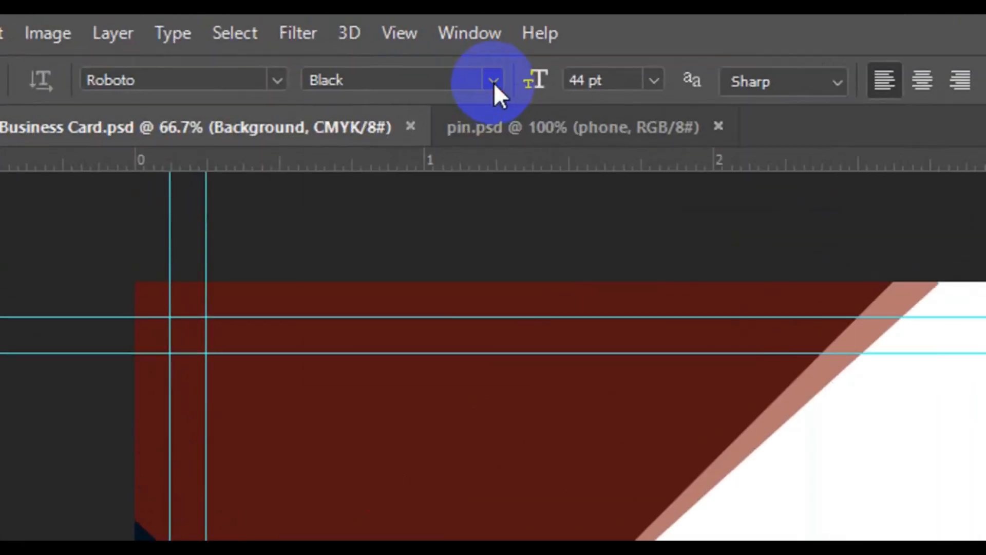
left_click(494, 82)
left_click(440, 292)
left_click(651, 88)
left_click(643, 251)
left_click(748, 82)
left_click(804, 265)
left_click(764, 360)
left_click(904, 184)
Step: Type the cardholder's full name and recolour the surname with the card's red
left_click(491, 264)
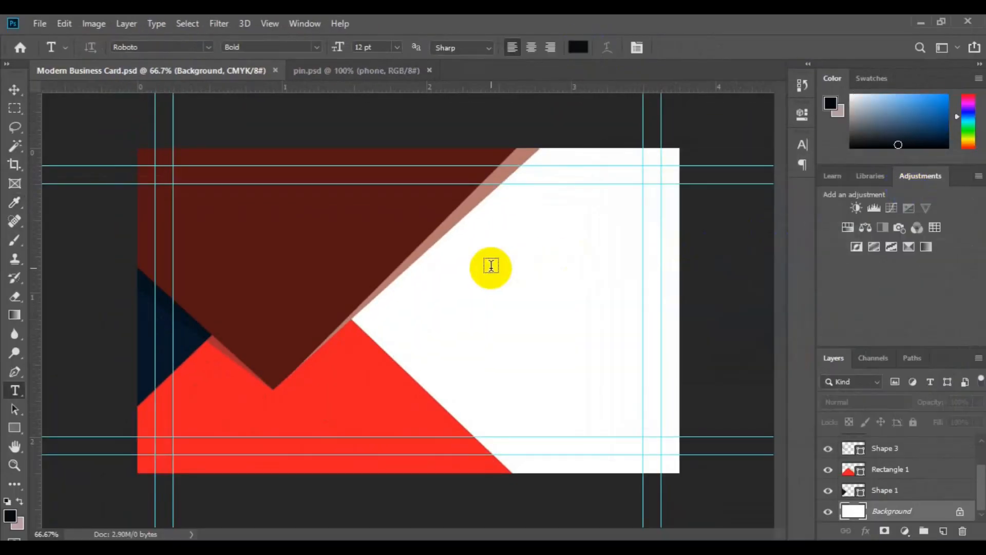
type("You")
double_click(569, 261)
left_click(579, 47)
left_click(378, 396)
left_click(905, 183)
double_click(638, 260)
Step: Add a 6 pt CREATIVE DIRECTOR line below the name and move the block up
key("Return")
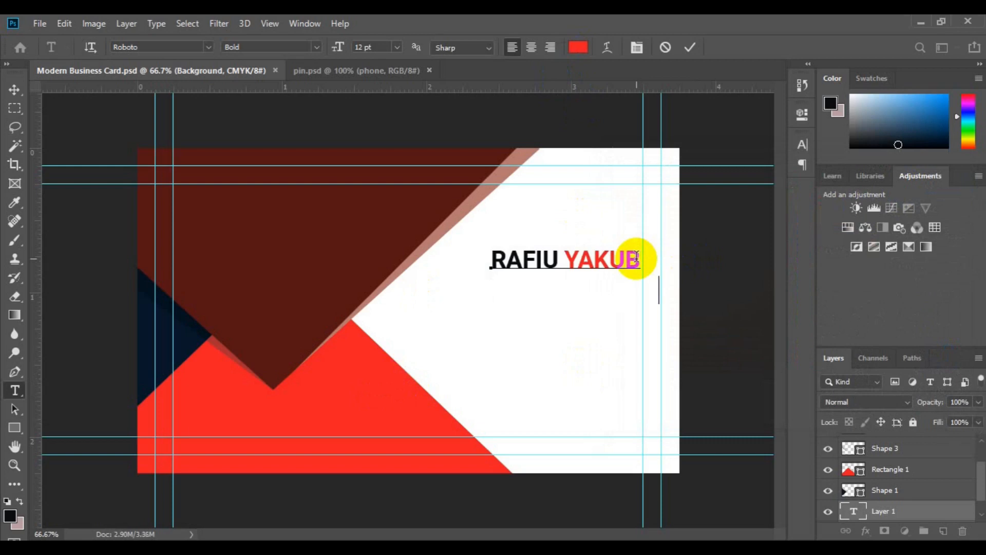
type("CREATIVE DIRECTOR")
left_click(496, 291)
key("shift+End")
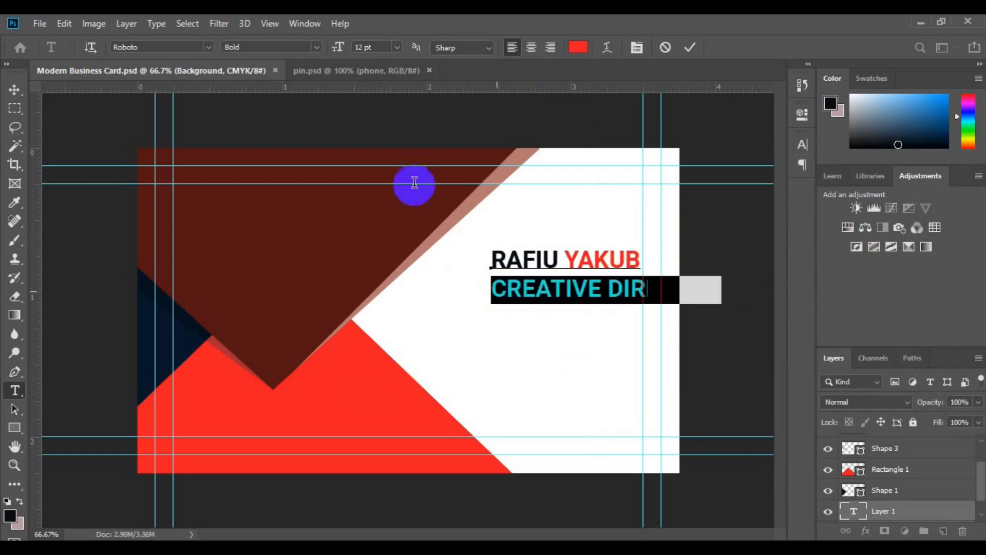
left_click(397, 49)
left_click(386, 77)
left_click(15, 90)
left_click_drag(516, 262, 524, 235)
Step: Draw a thin vertical rectangle just left of the name block
left_click(15, 426)
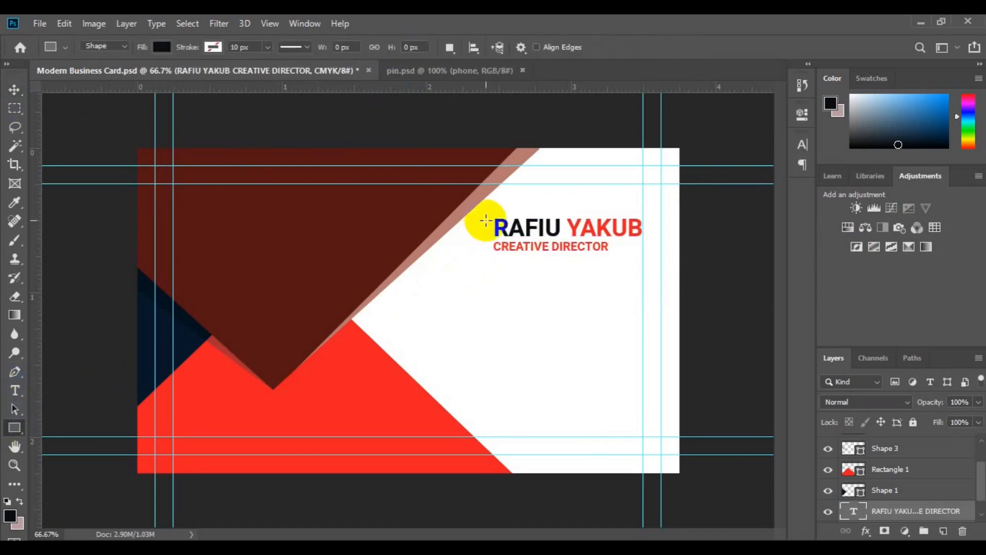
left_click_drag(486, 222, 488, 250)
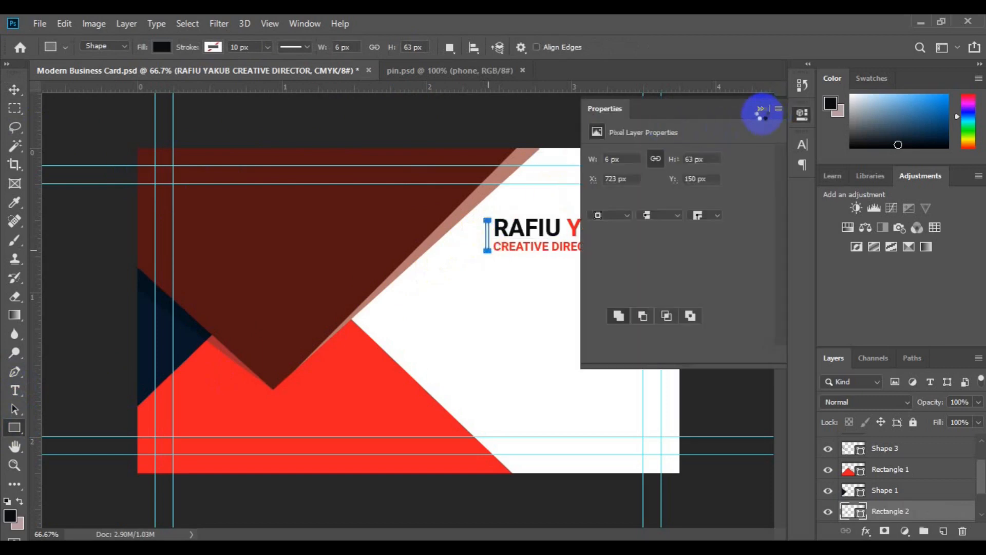
left_click(760, 108)
key("ctrl+plus")
key("v")
Step: Fill the bar with the sampled red and stretch it slightly taller
double_click(854, 511)
left_click(337, 461)
left_click(934, 183)
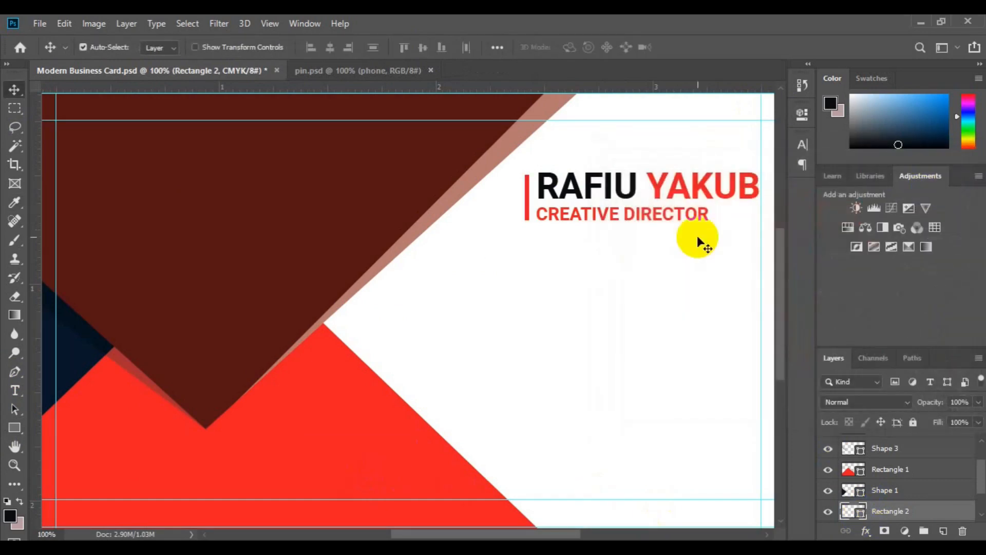
key("ctrl+t")
left_click_drag(527, 174, 526, 172)
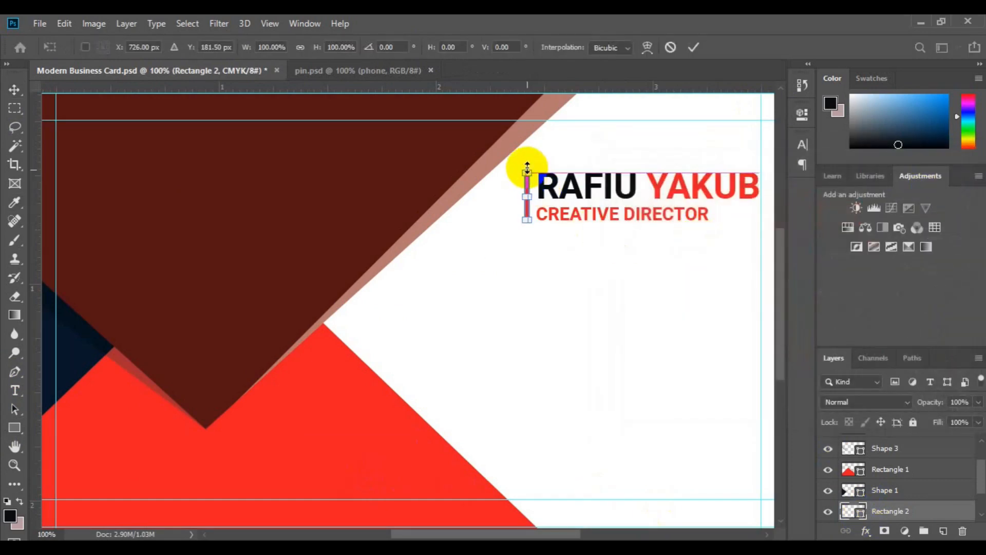
mouse_move(525, 220)
left_mouse_down()
mouse_move(525, 212)
mouse_move(528, 225)
left_mouse_up()
left_click(692, 50)
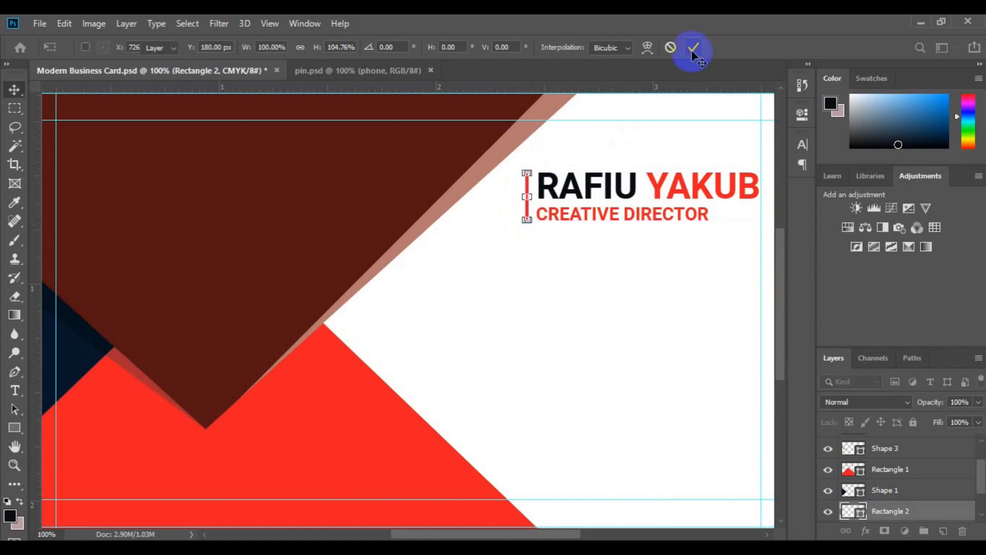
left_click(982, 507)
Step: Group the red bar and name text layers into a group named Name
left_click(943, 492, "ctrl")
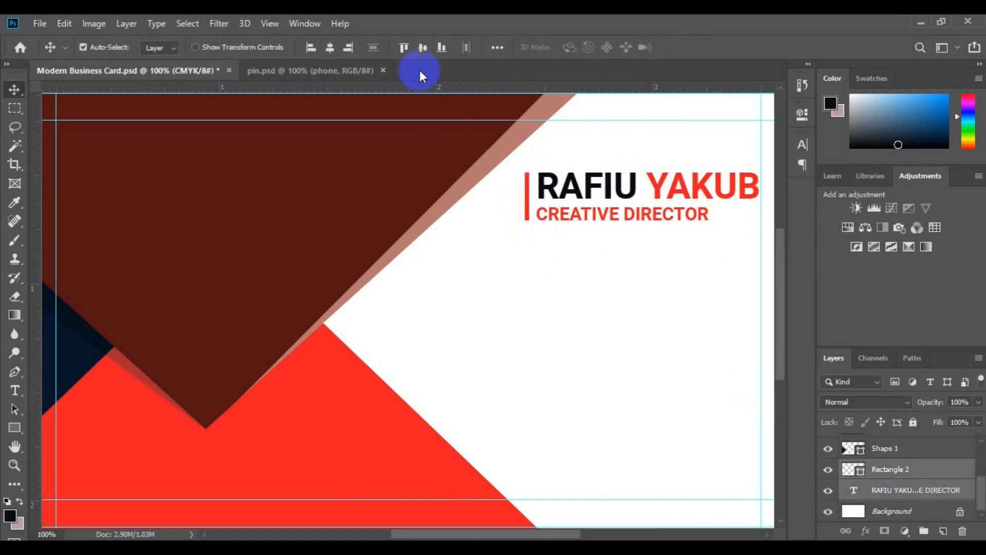
key("ctrl+g")
double_click(882, 492)
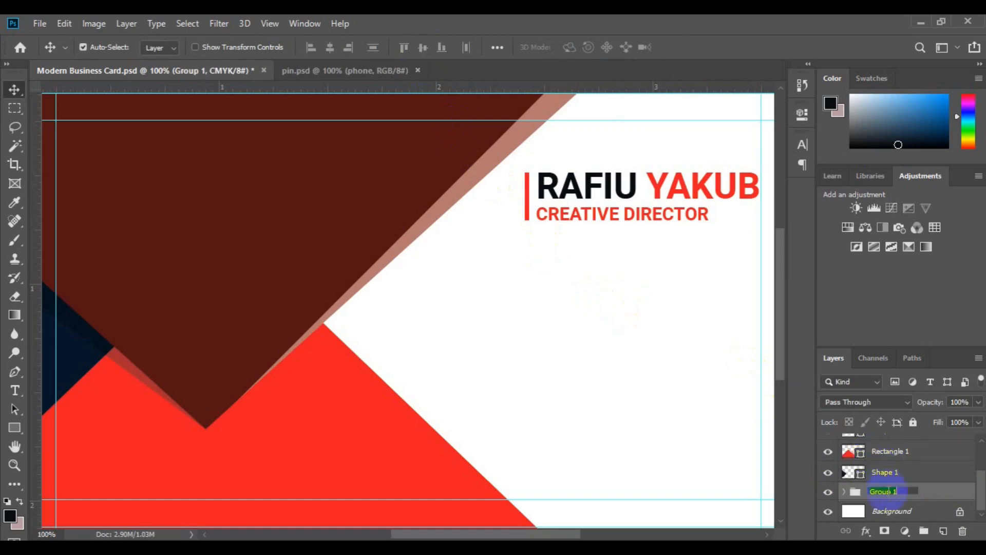
type("Name")
left_click(891, 510)
Step: Draw a small circle with the Ellipse tool below the title
left_click(16, 427)
left_click(85, 461)
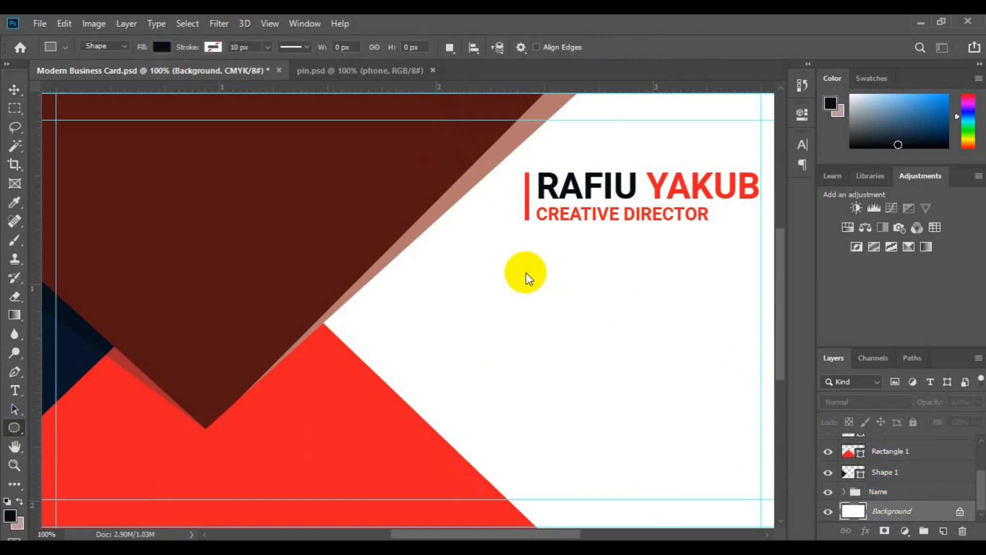
left_click_drag(525, 268, 555, 301)
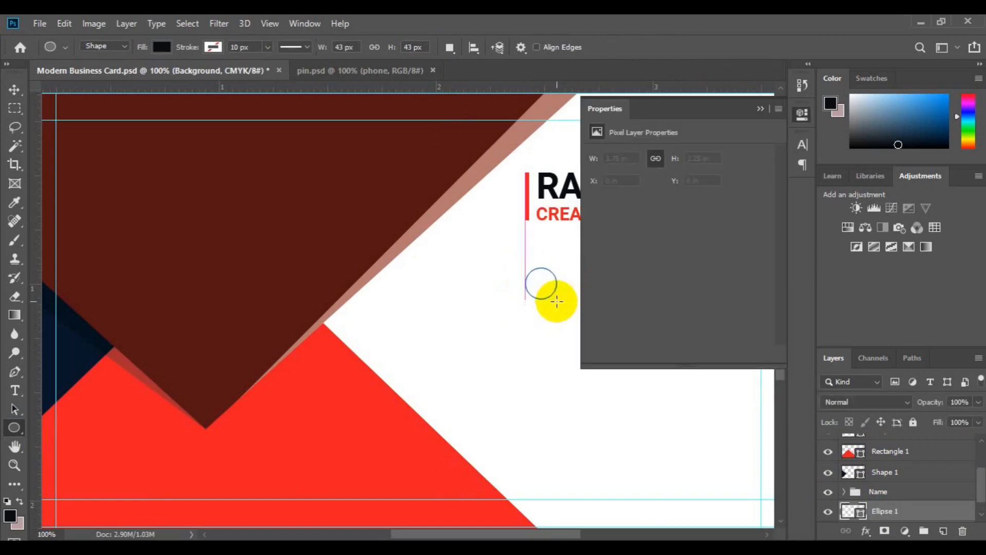
key("v")
left_click(760, 109)
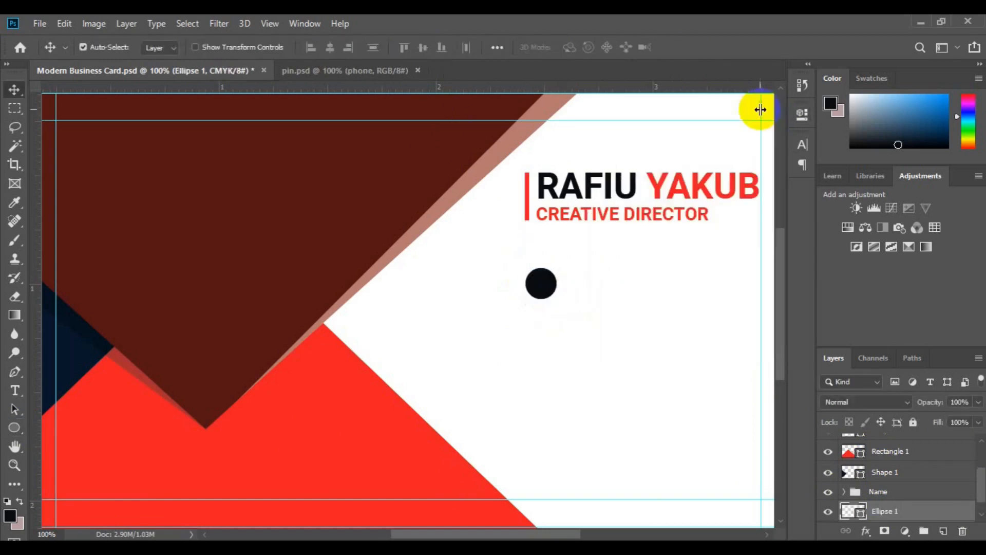
Step: Bring the phone image from pin.psd, shrink it, and centre it horizontally in the circle
left_click(334, 71)
left_click_drag(440, 353, 539, 294)
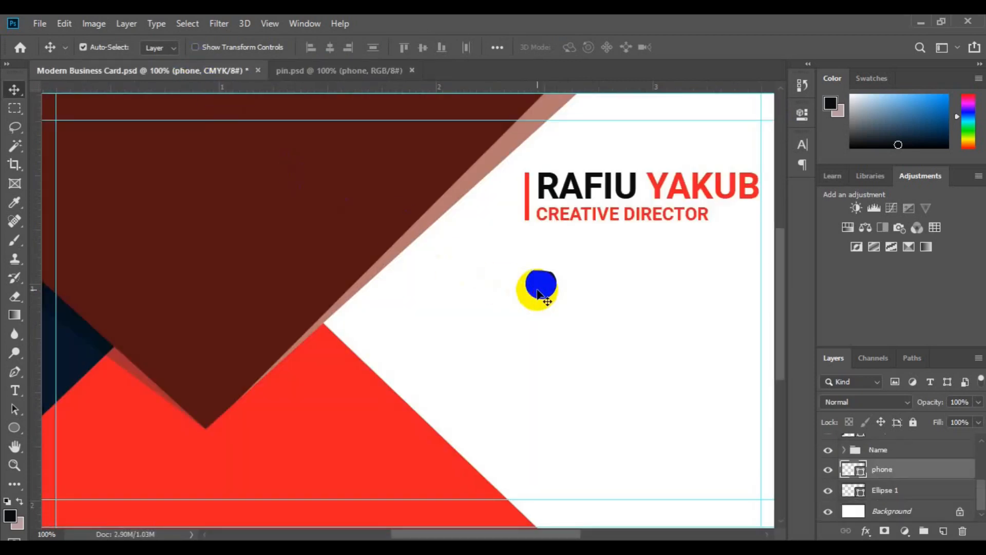
key("ctrl+t")
left_click_drag(618, 220, 483, 251)
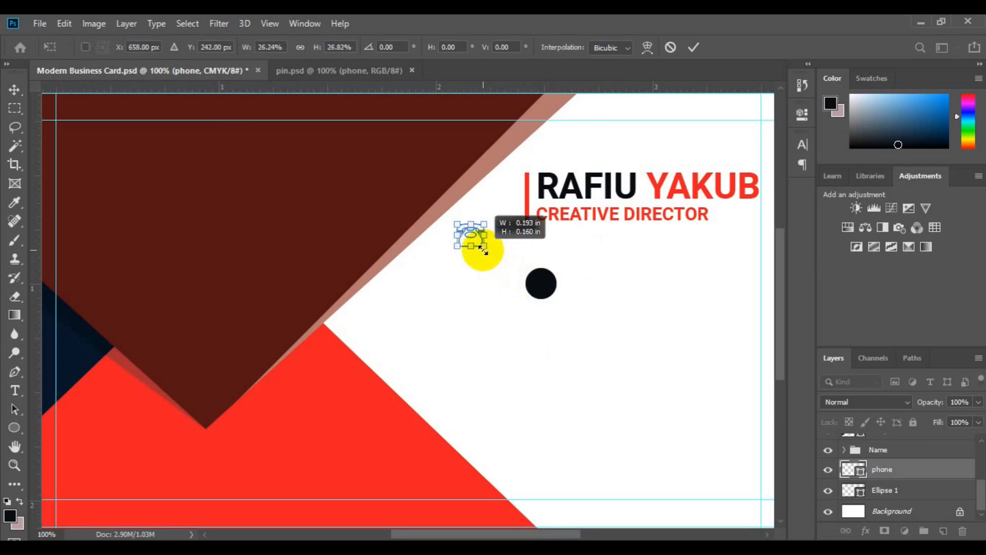
key("ctrl+plus")
left_click_drag(537, 176, 684, 263)
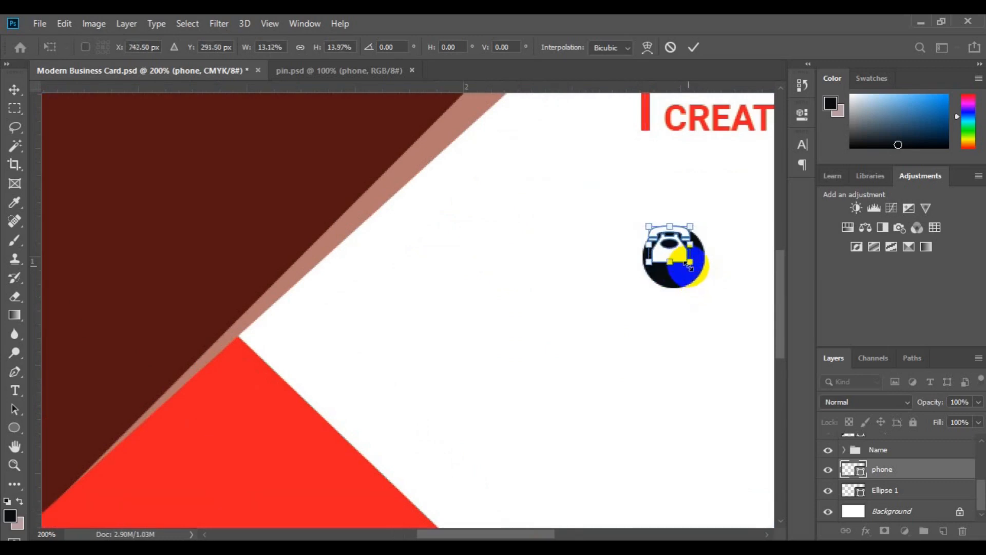
key("Return")
left_click(886, 491, "shift")
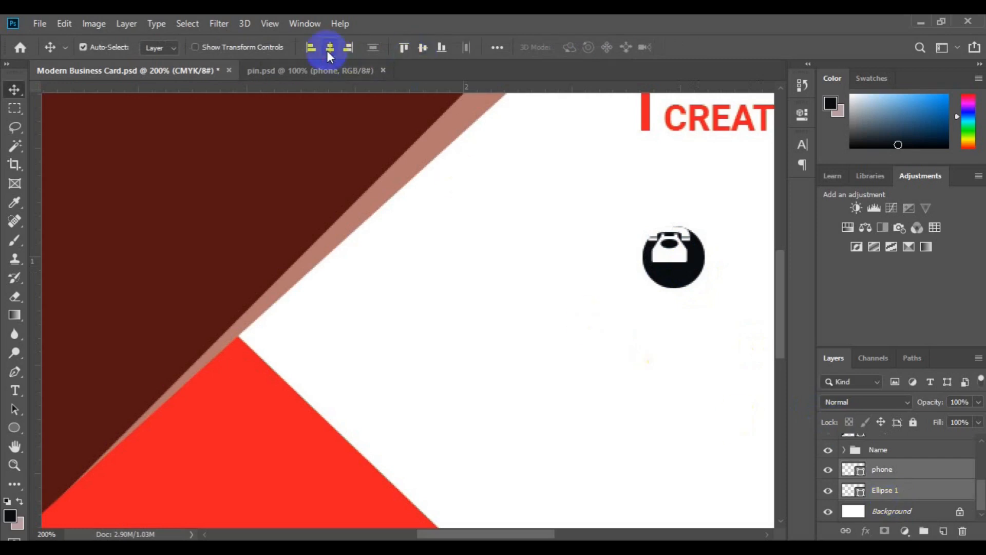
left_click(330, 48)
left_click(853, 490)
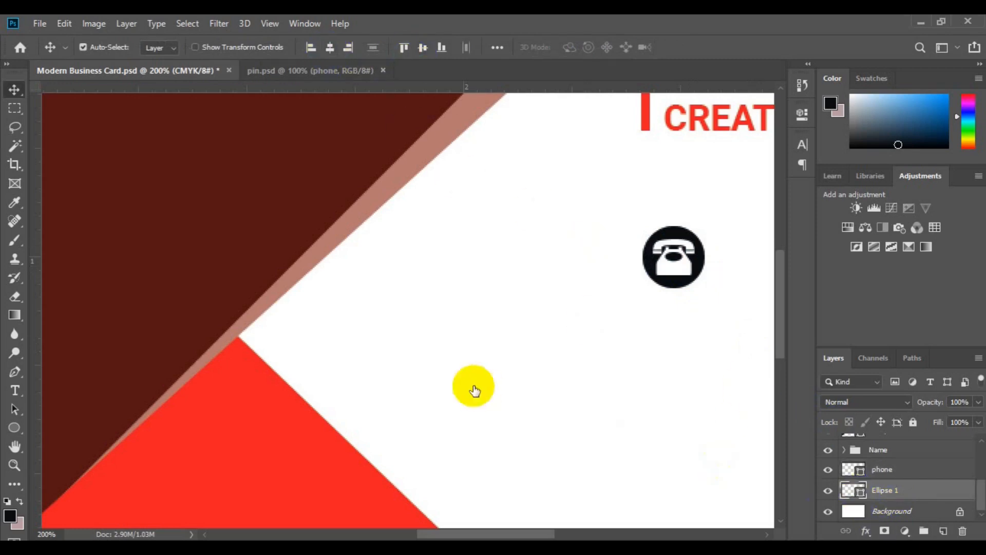
Step: Fill the circle dark red and group it with the phone as 'Call icon'
left_click(206, 294)
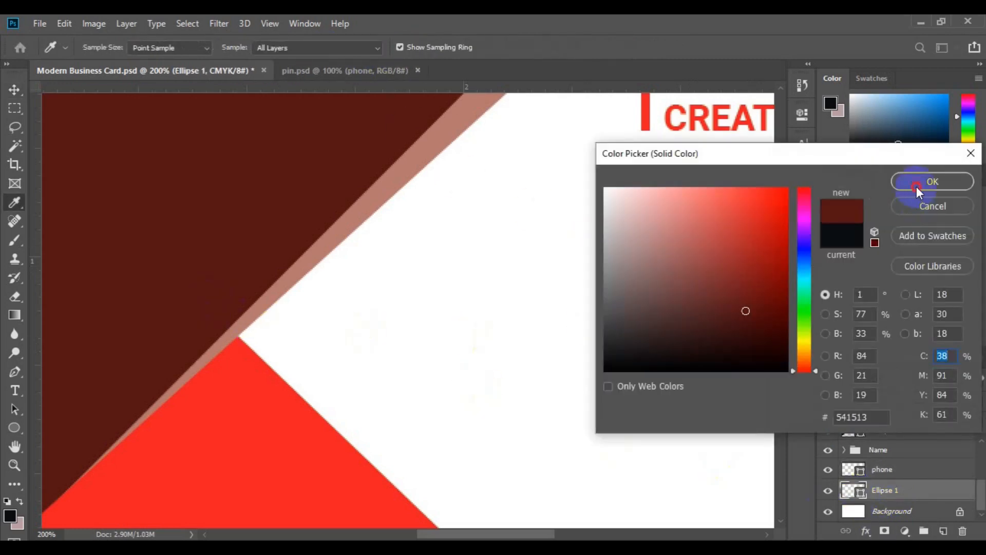
left_click(916, 187)
left_click(881, 469, "shift")
key("ctrl+g")
double_click(883, 492)
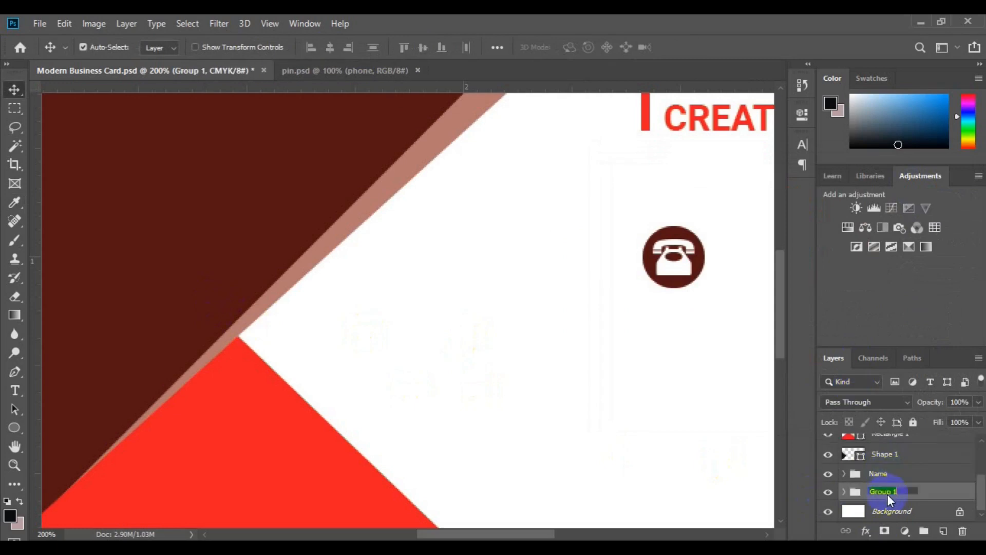
type("Call icon")
key("Return")
key("ctrl+minus")
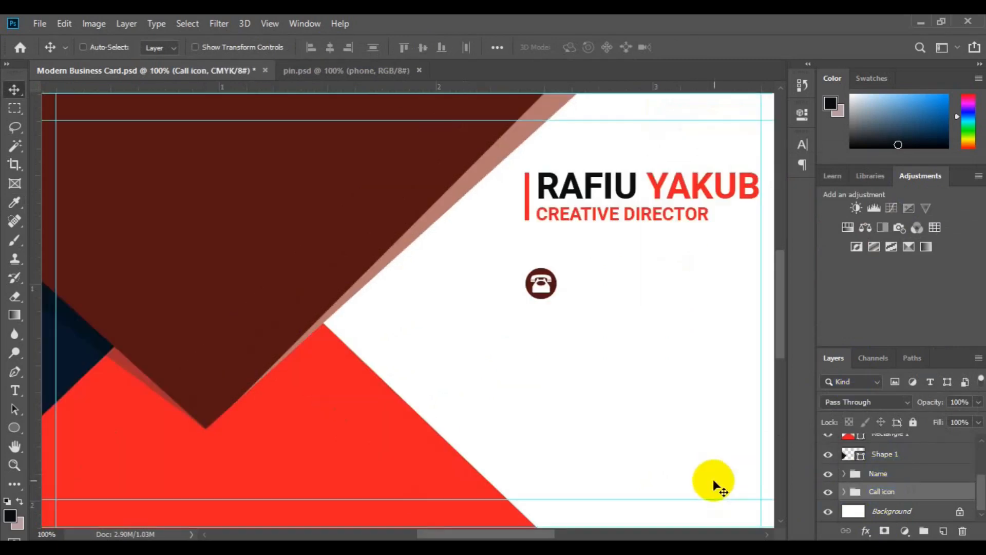
Step: Type the two phone number lines beside the icon and set their text colour
key("t")
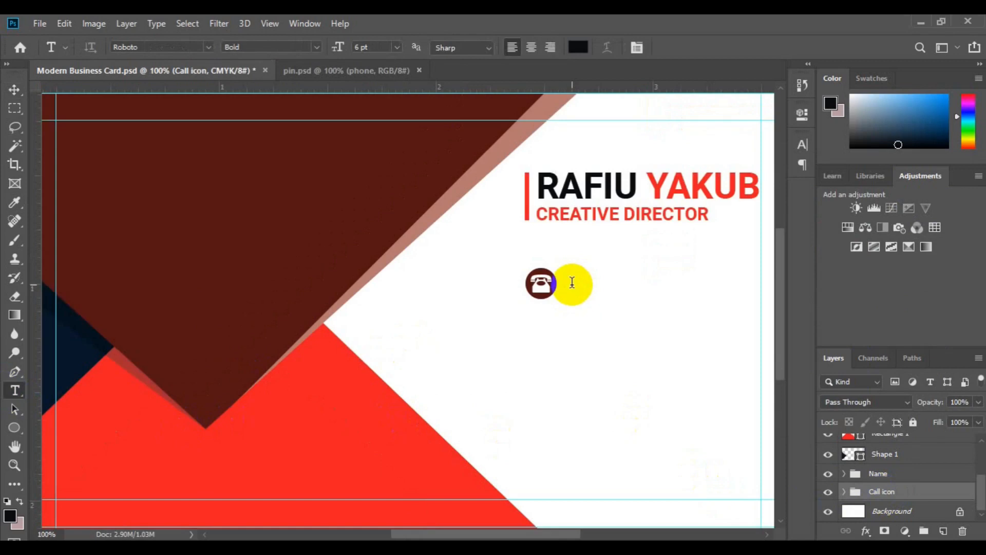
left_click(572, 282)
key("BackSpace")
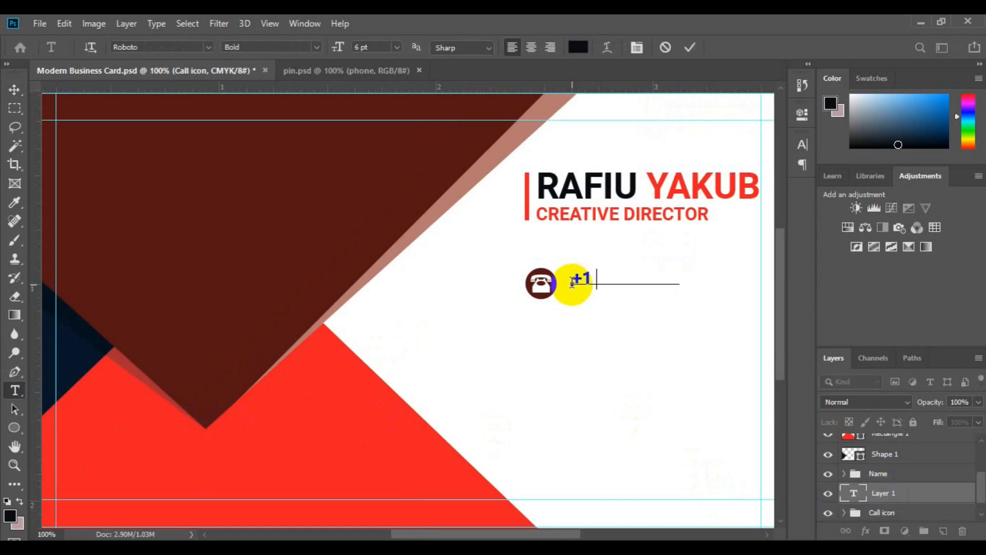
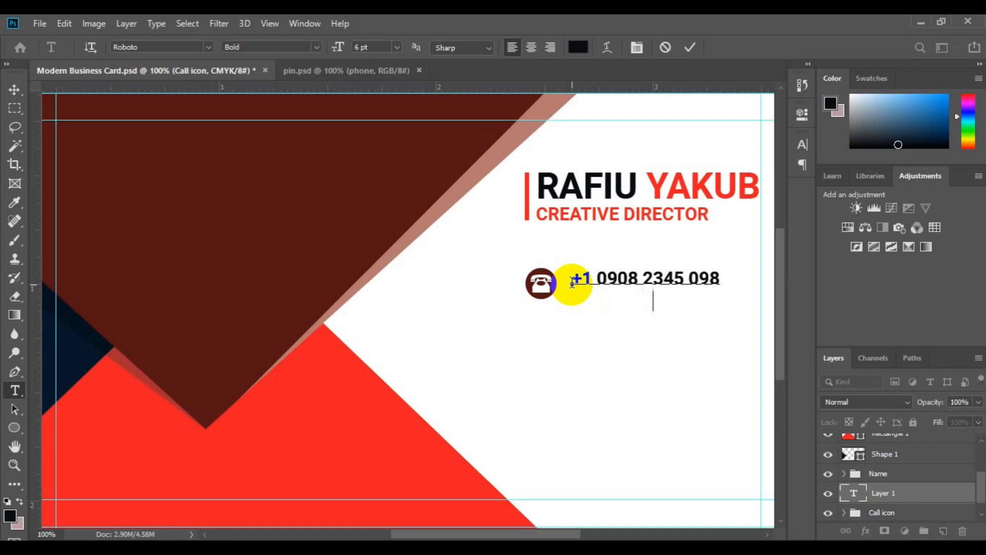
key("ctrl+v")
key("ctrl+a")
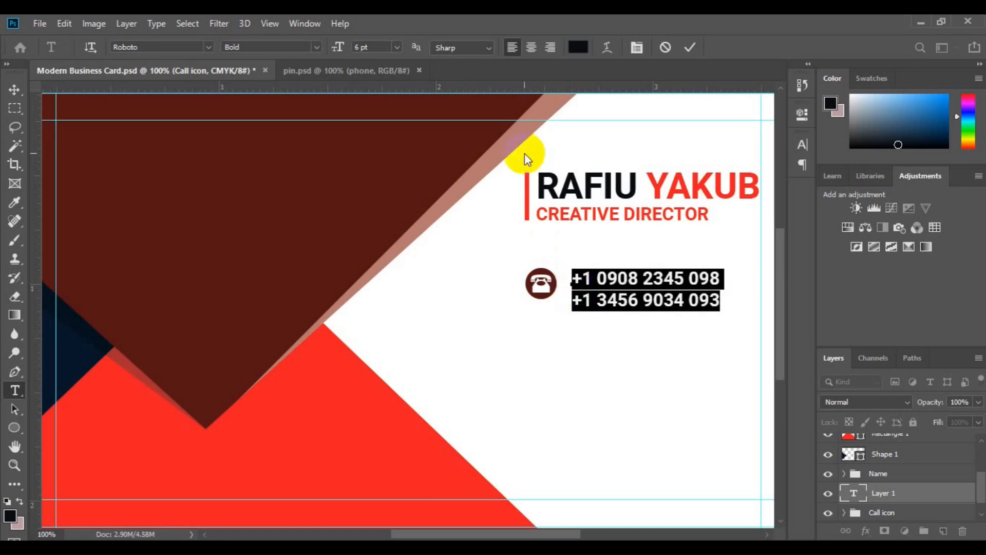
left_click(578, 47)
left_click(932, 181)
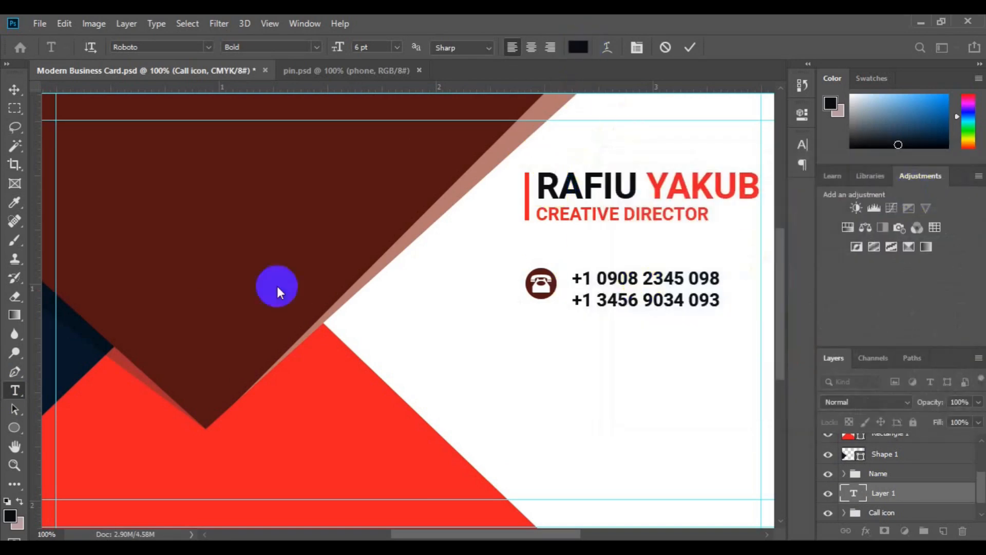
left_click(15, 90)
Step: Align the phone numbers vertically with the Call icon and group them together
left_click(873, 512)
key("ctrl+t")
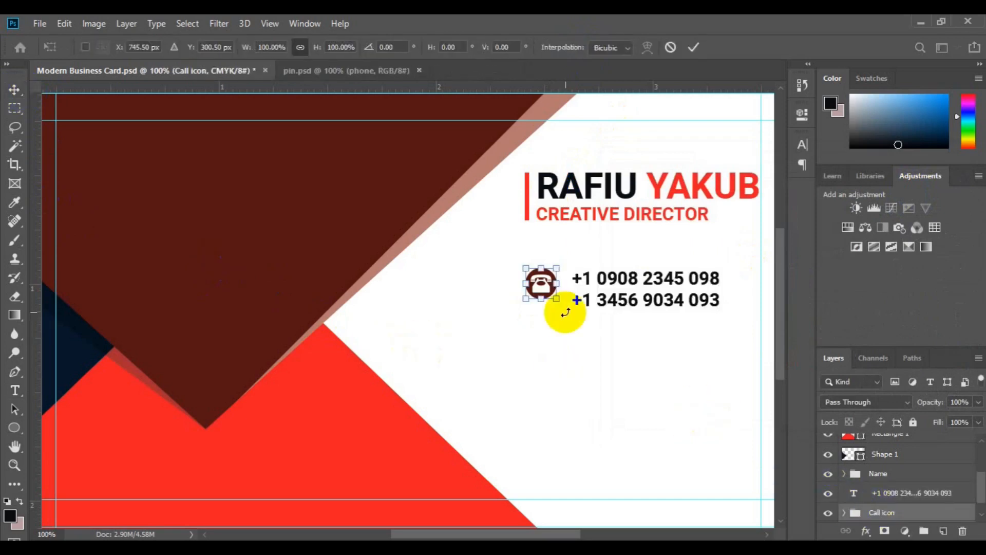
left_click_drag(559, 302, 559, 301)
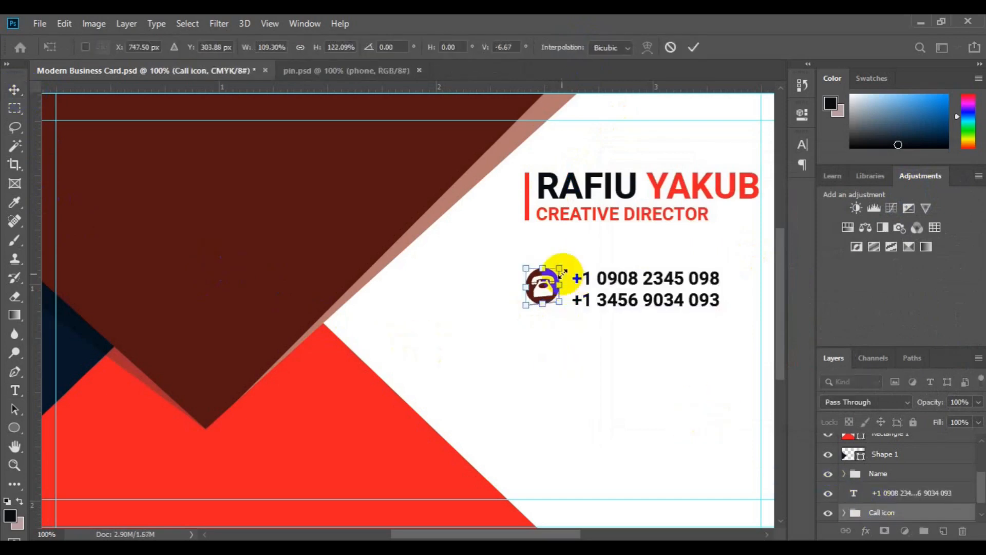
left_click(675, 45)
key("ctrl+t")
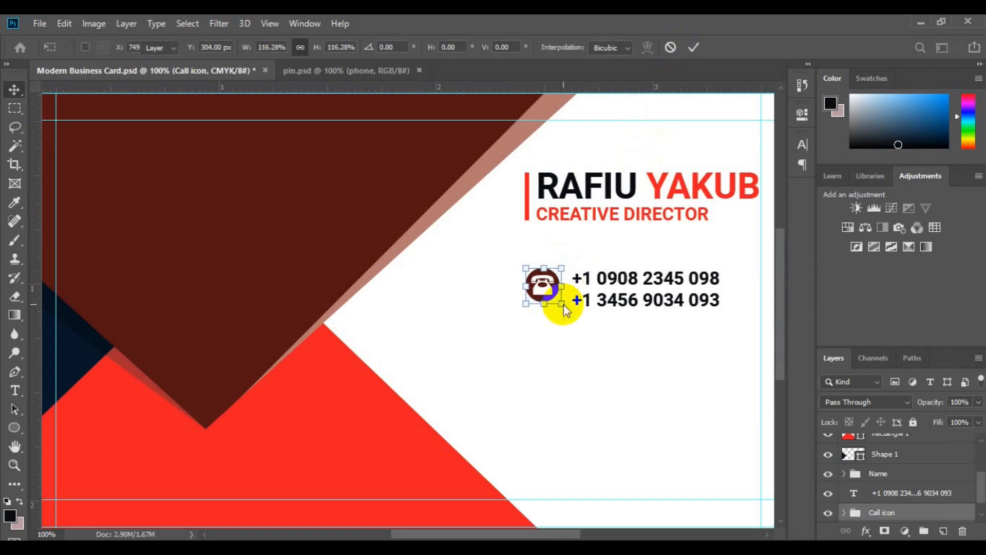
key("Return")
left_click(927, 494, "shift")
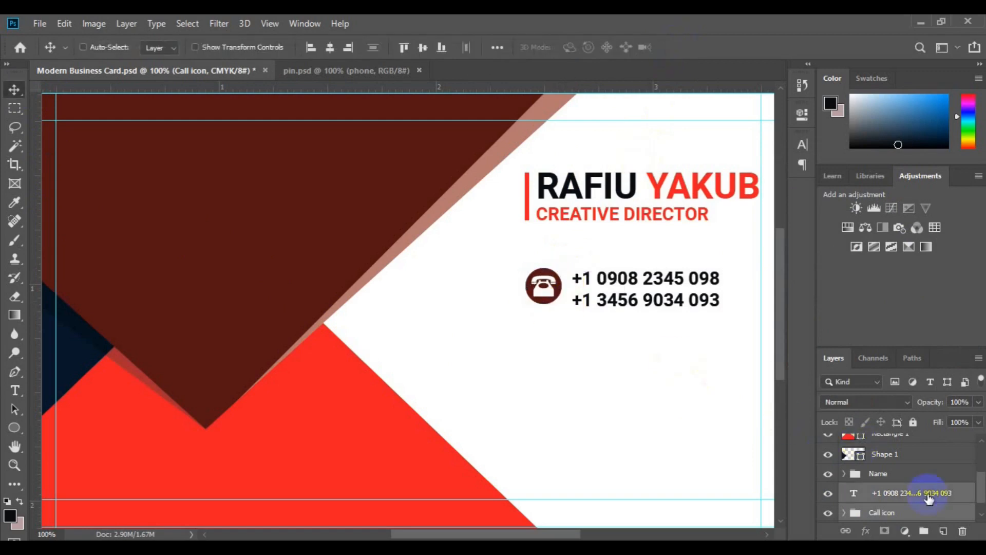
left_click(424, 49)
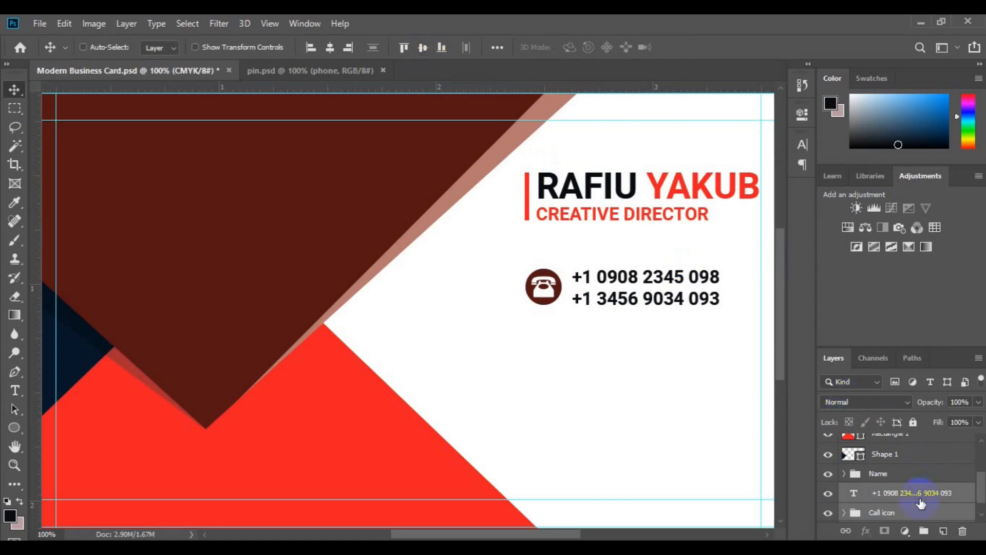
key("ctrl+g")
left_click(901, 474, "shift")
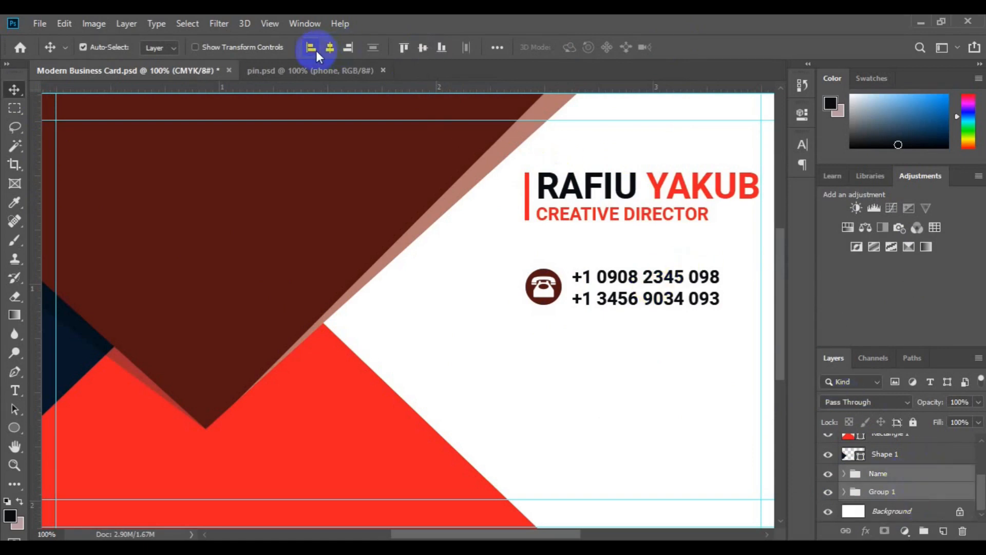
Step: Align the phone row's left edge with the name and rename its group Call
left_click(311, 48)
double_click(882, 492)
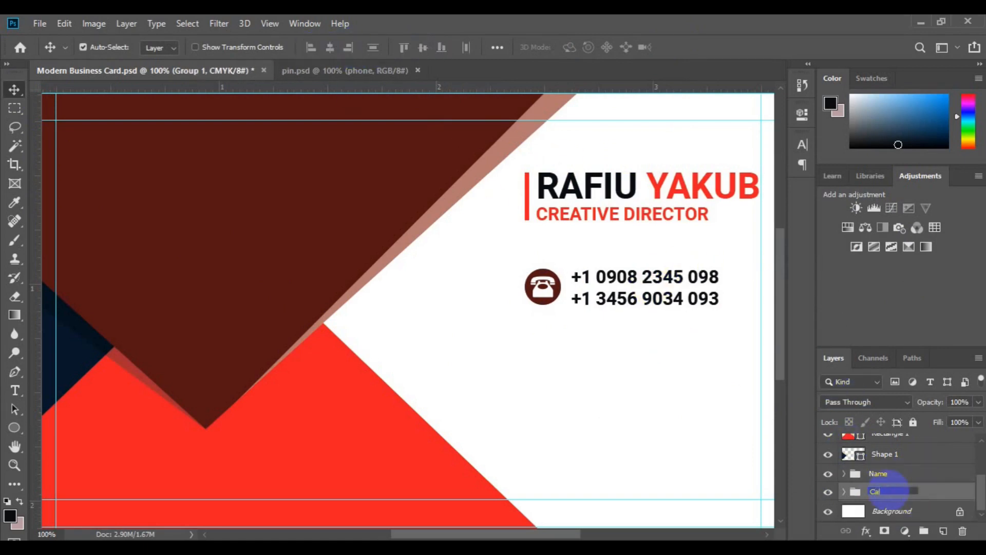
type("Call")
key("Return")
Step: Duplicate the Call group as 'web & mail' and move it below the phone numbers
key("ctrl+j")
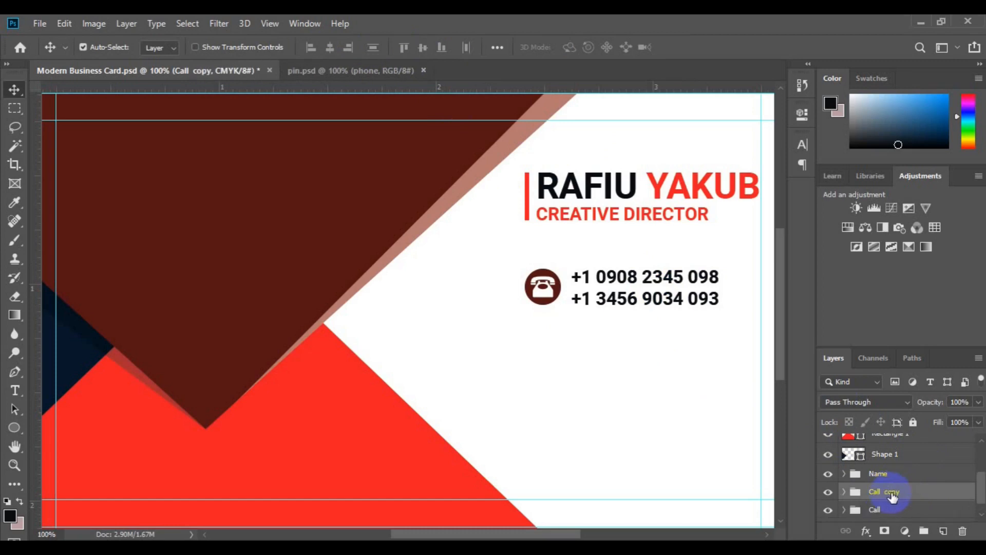
left_click(892, 491)
type("web & mail")
key("Return")
key("ctrl+t")
left_click_drag(636, 378, 631, 356)
key("Return")
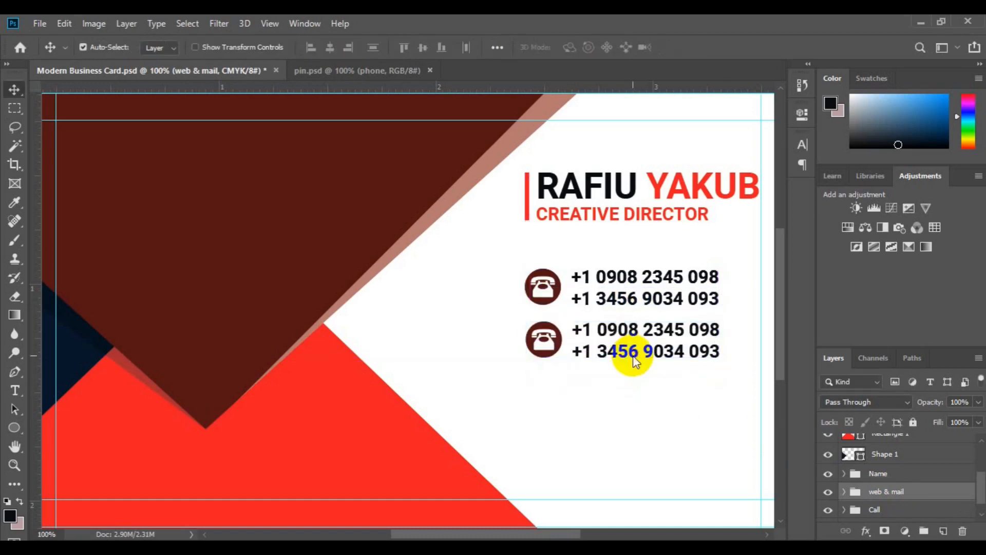
Step: Delete the phone glyph from the copied icon and recolour its circle bright red
left_click(538, 339)
key("Delete")
scroll(883, 466, "down", 2)
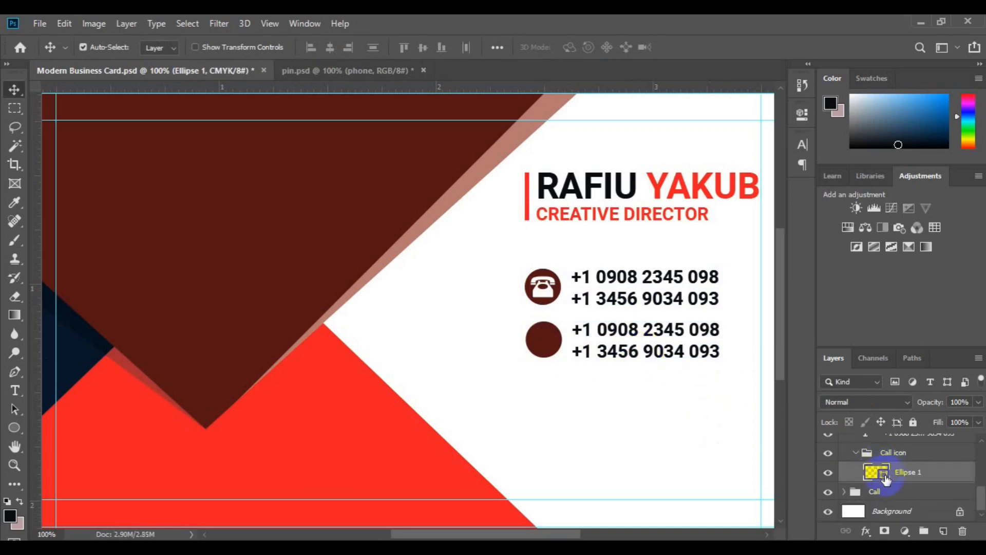
left_click(331, 454)
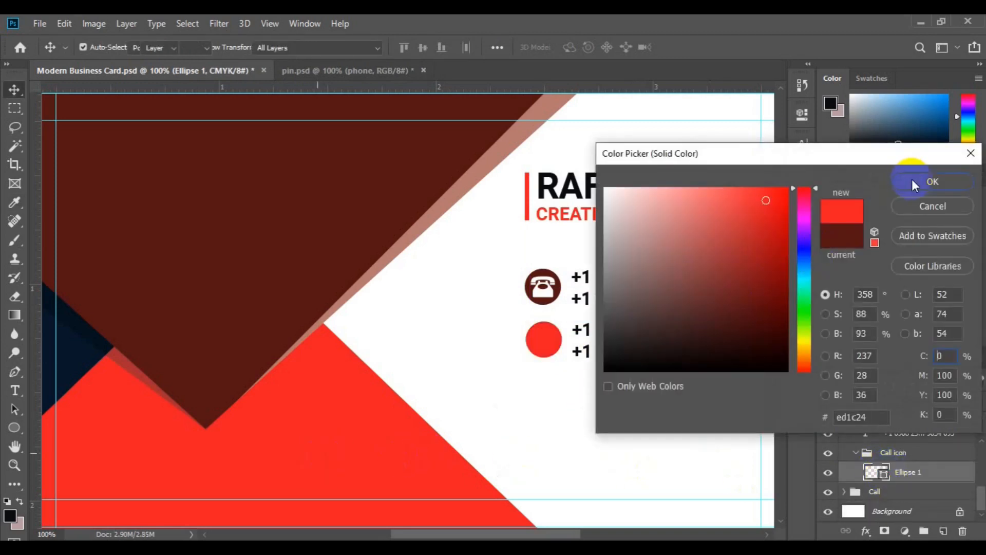
left_click(924, 182)
left_click(352, 70)
Step: Bring in the globe from pin.psd, scale it to about 20% inside the circle, and make it white
left_click_drag(420, 325, 627, 398)
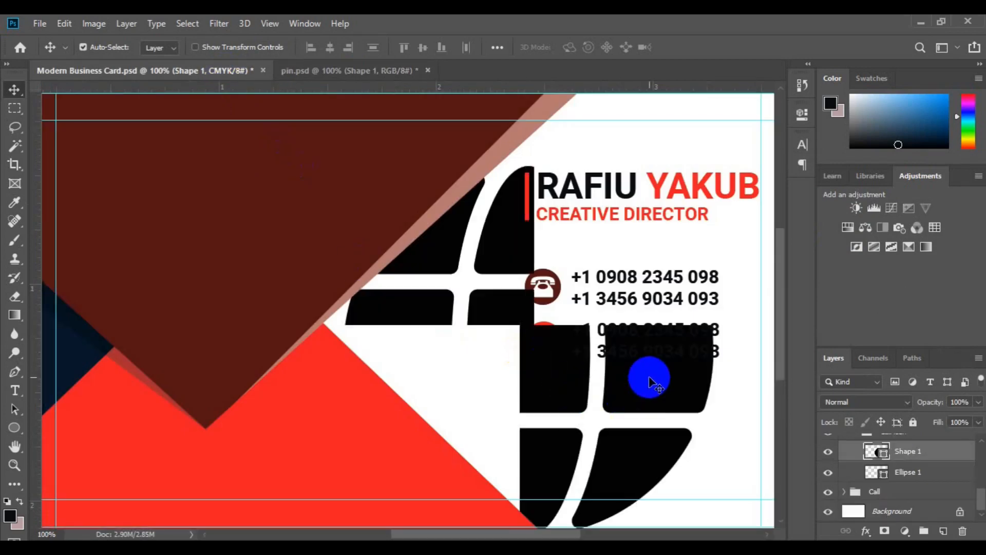
key("ctrl+t")
left_click_drag(649, 277, 540, 347)
left_click_drag(616, 429, 543, 340)
key("Return")
double_click(876, 454)
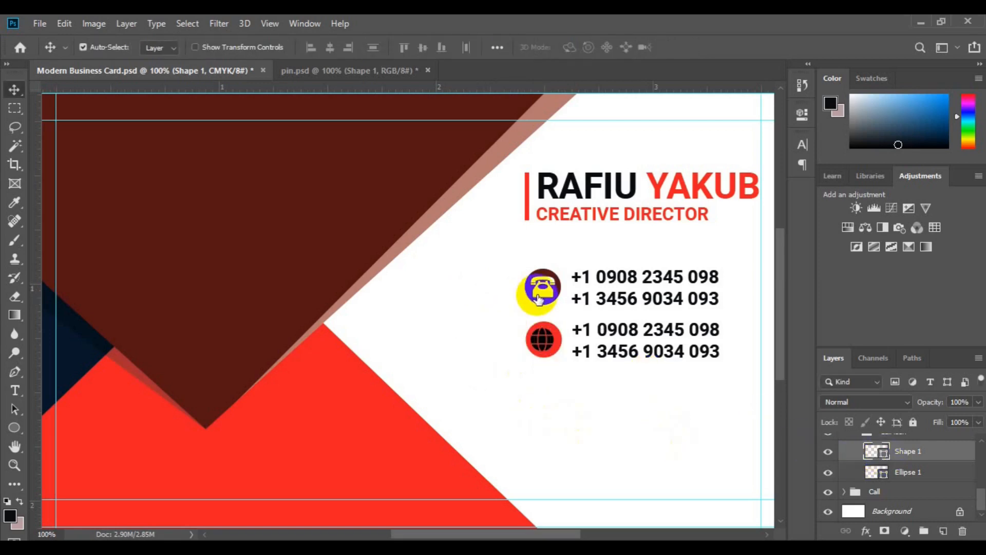
left_click(537, 295)
left_click(900, 183)
left_click(902, 470, "shift")
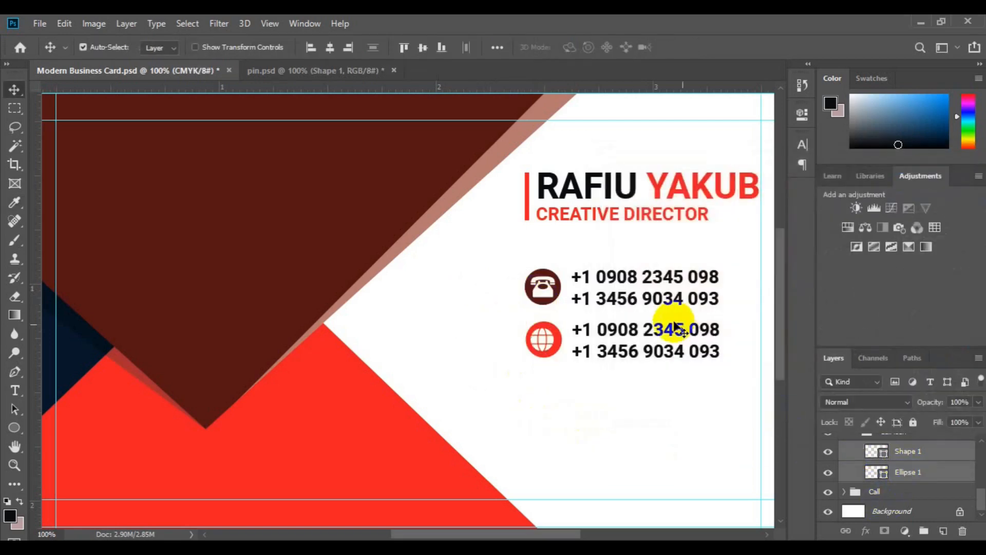
left_click(594, 331)
left_click(15, 390)
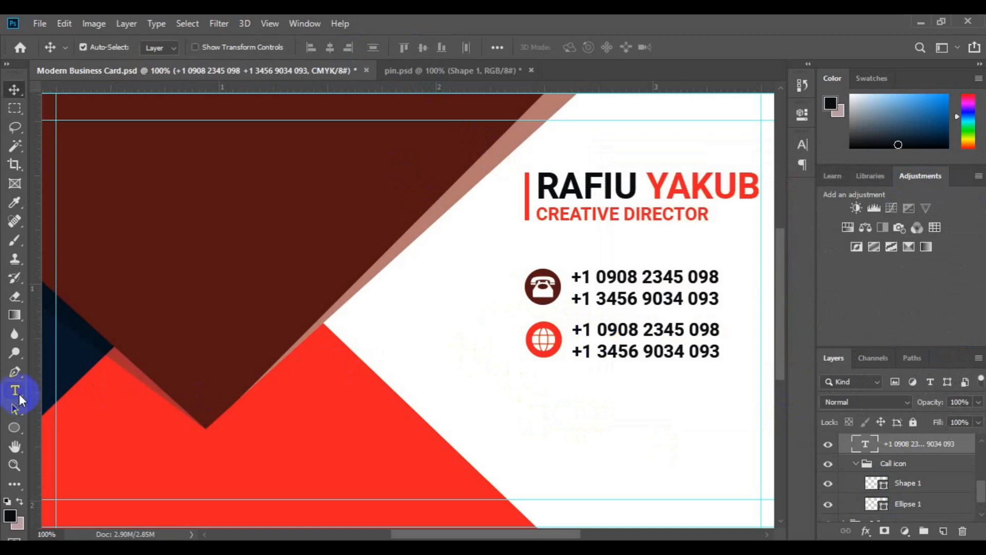
left_click(576, 331)
triple_click(575, 333)
left_click(576, 332)
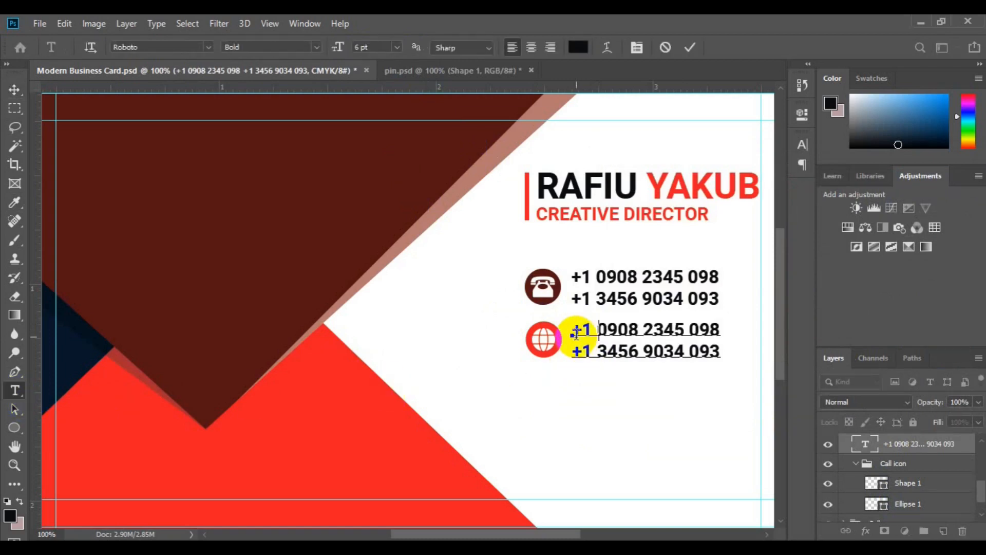
type("www.website.com+1 345")
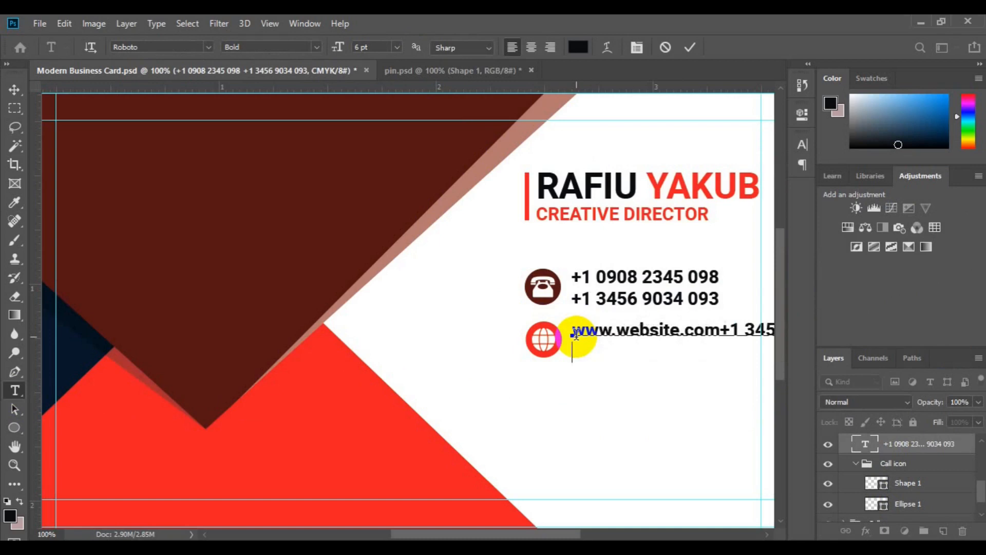
key("shift+End")
type("in")
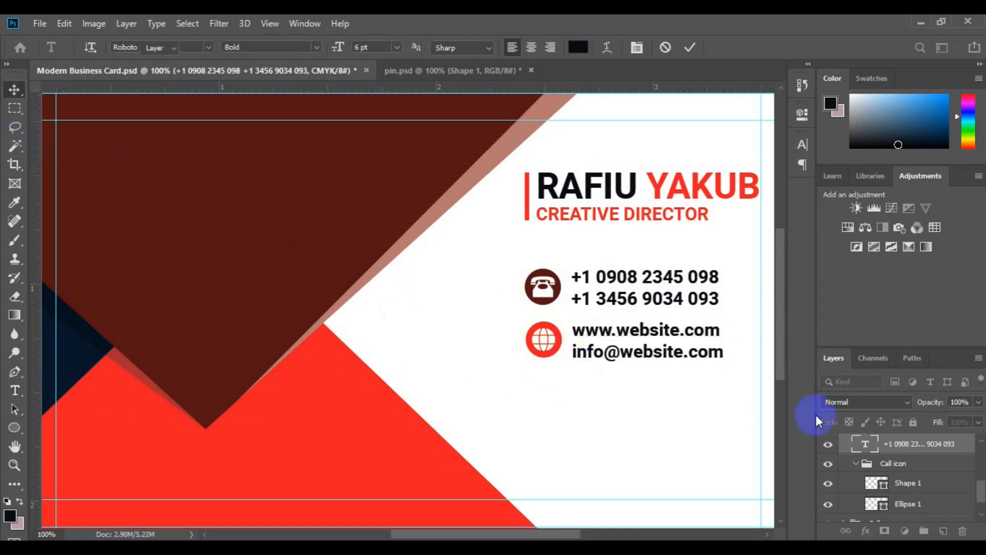
key("ctrl+Return")
key("v")
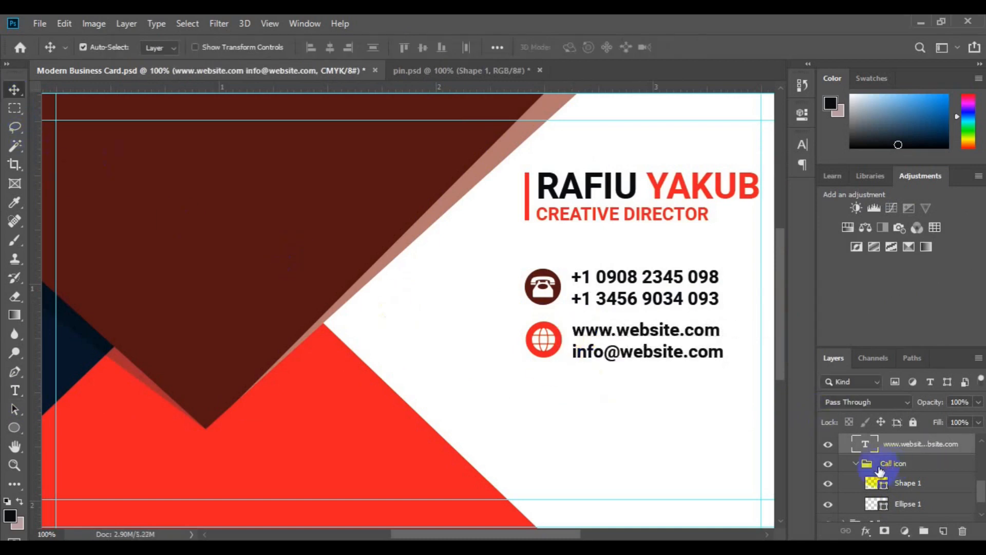
Step: Rename the globe icon group to web and centre it vertically on the web text
left_click(879, 465)
left_click(856, 465)
type("web")
key("Return")
left_click(904, 453, "ctrl")
left_click(425, 47)
left_click(981, 490)
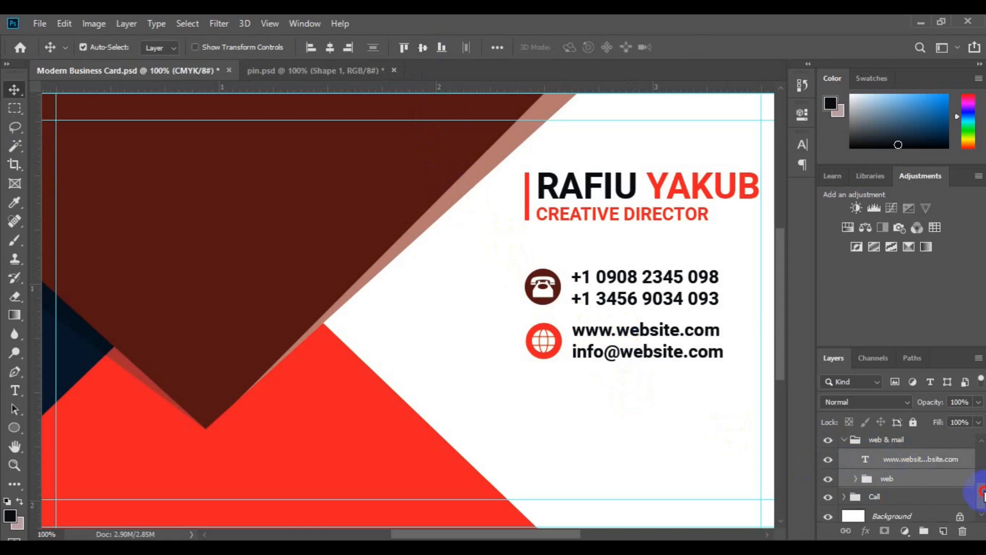
Step: Nudge the web & mail group slightly lower on the card
left_click(898, 457)
key("ctrl+t")
left_click_drag(647, 361, 645, 359)
key("Return")
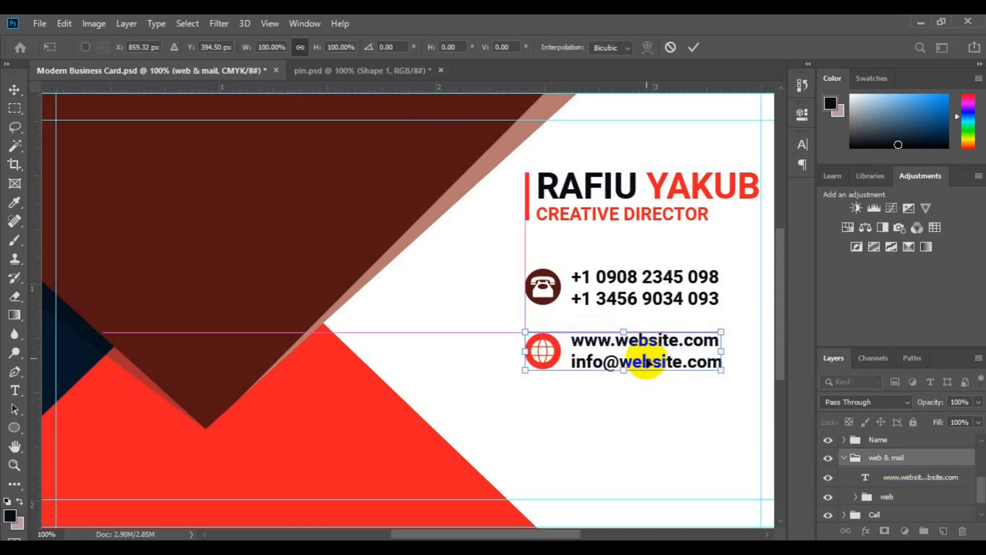
left_click(868, 515, "ctrl")
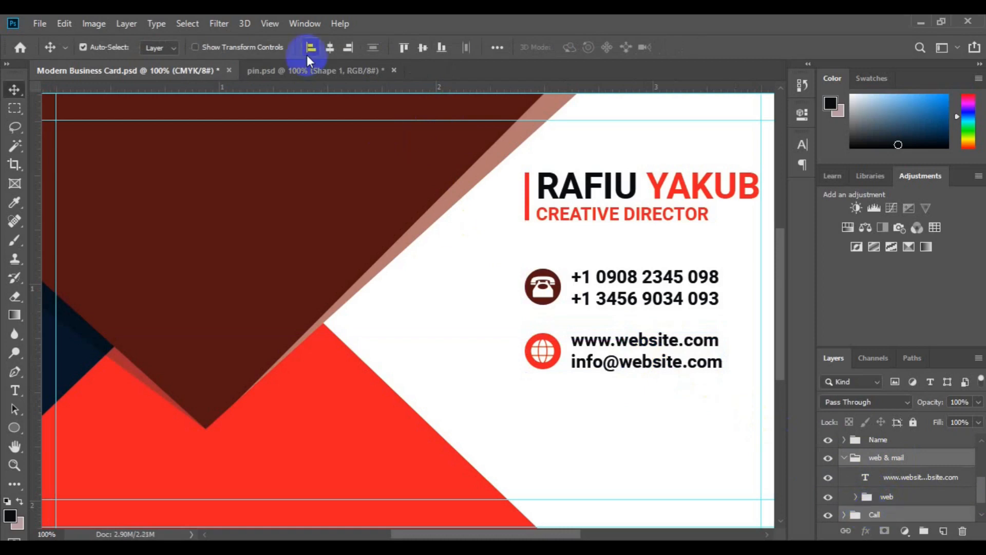
left_click(843, 457)
left_click(898, 473)
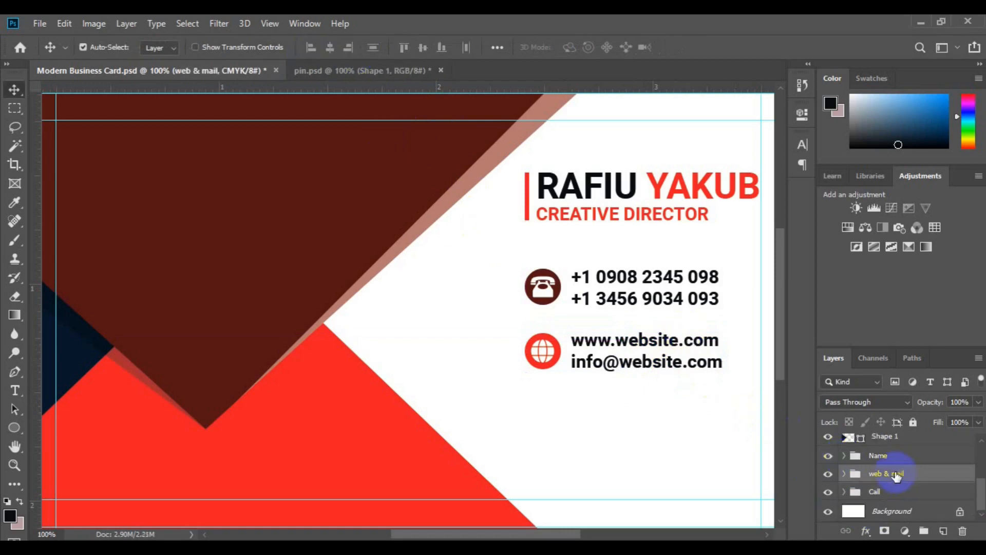
Step: Duplicate the web & mail group as Address and move it below the second row
left_click_drag(889, 493, 899, 477)
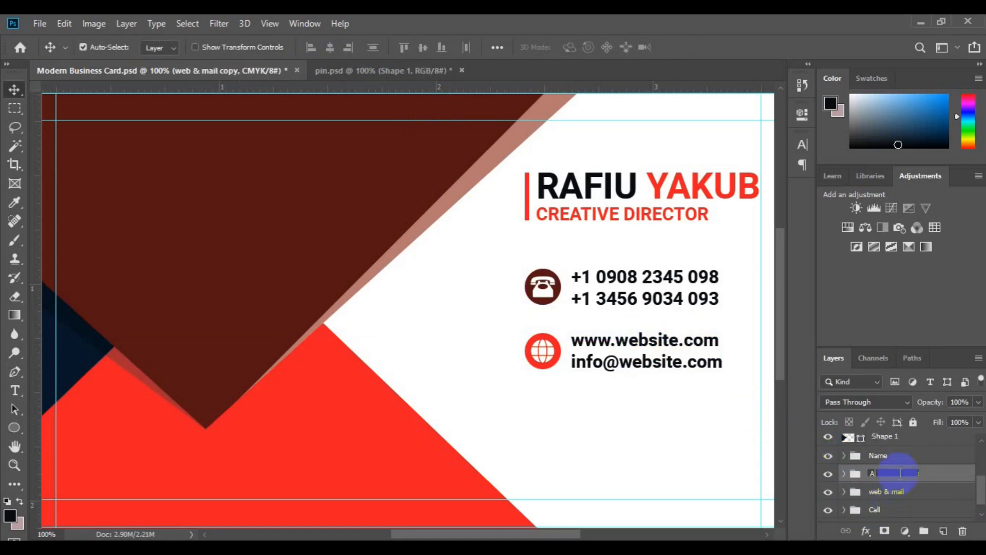
type("ddress")
left_click(769, 433)
key("ctrl+t")
left_click_drag(623, 344, 630, 420)
key("Return")
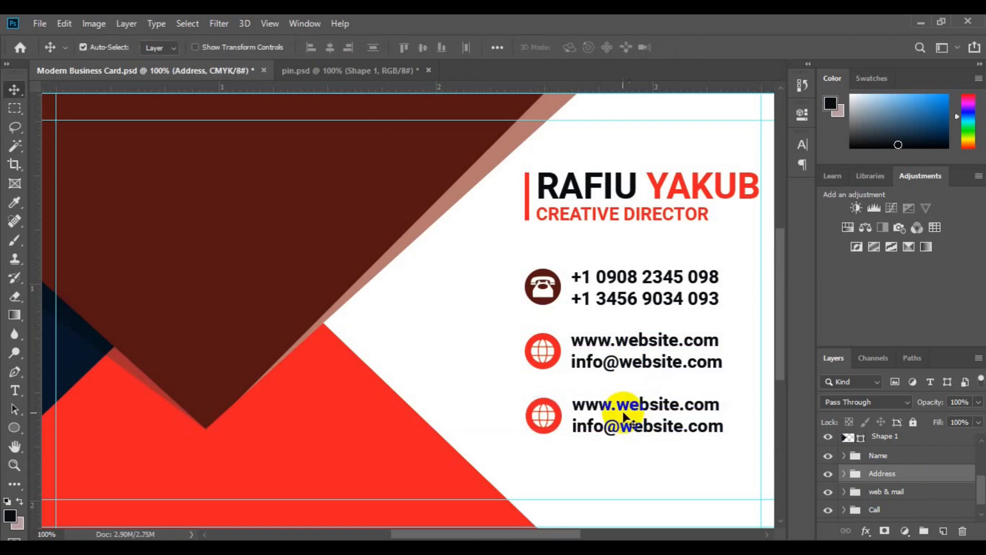
Step: Retype the third row's text as Street Address Here / New Jersey 001
left_click(625, 409)
left_click(14, 390)
left_click(581, 409)
key("ctrl+a")
left_click(578, 406)
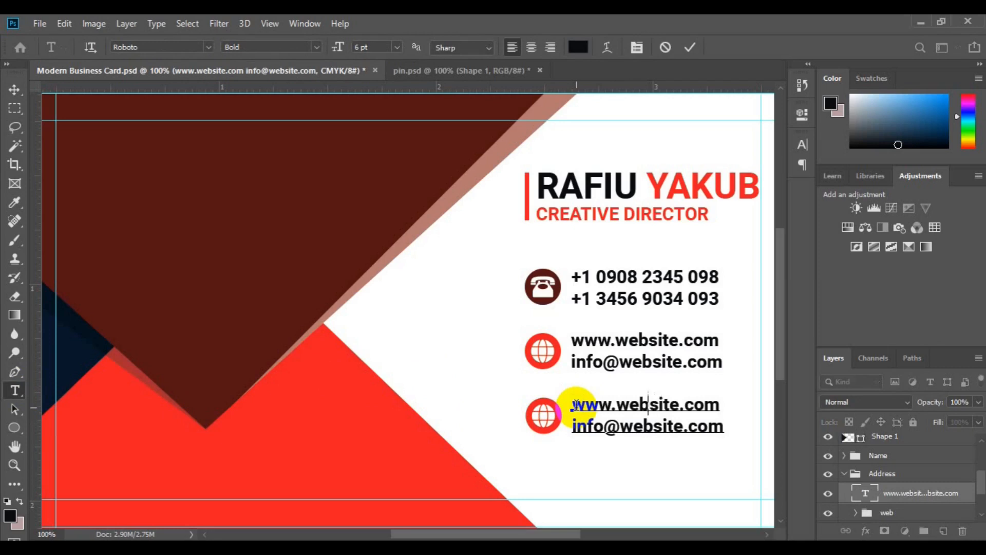
key("ctrl+a")
type("Street Ad")
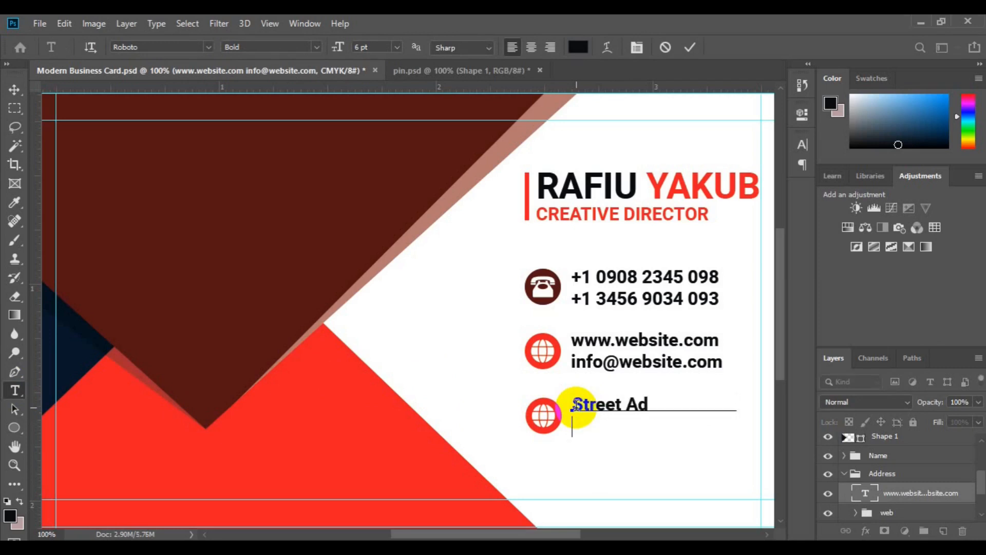
type("New Jersey")
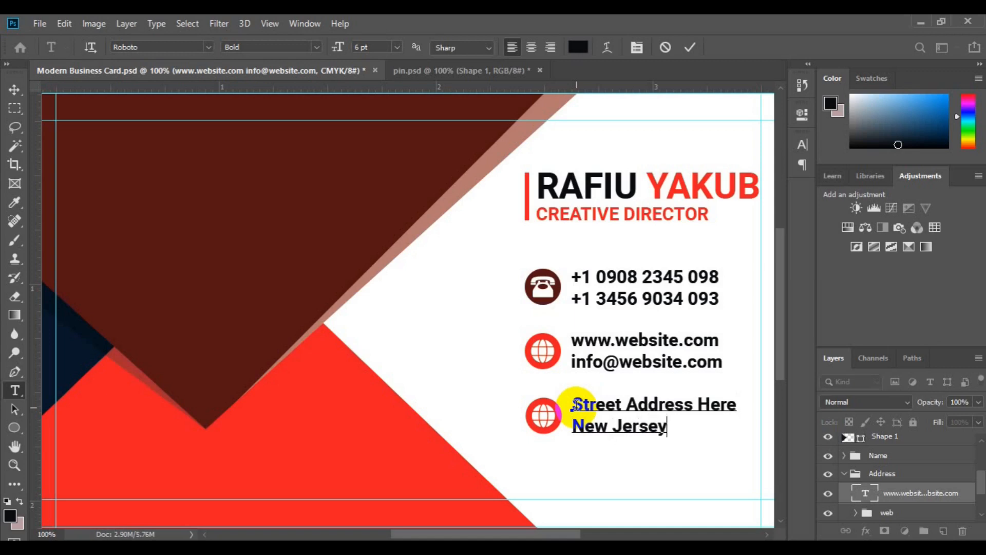
type(" 002")
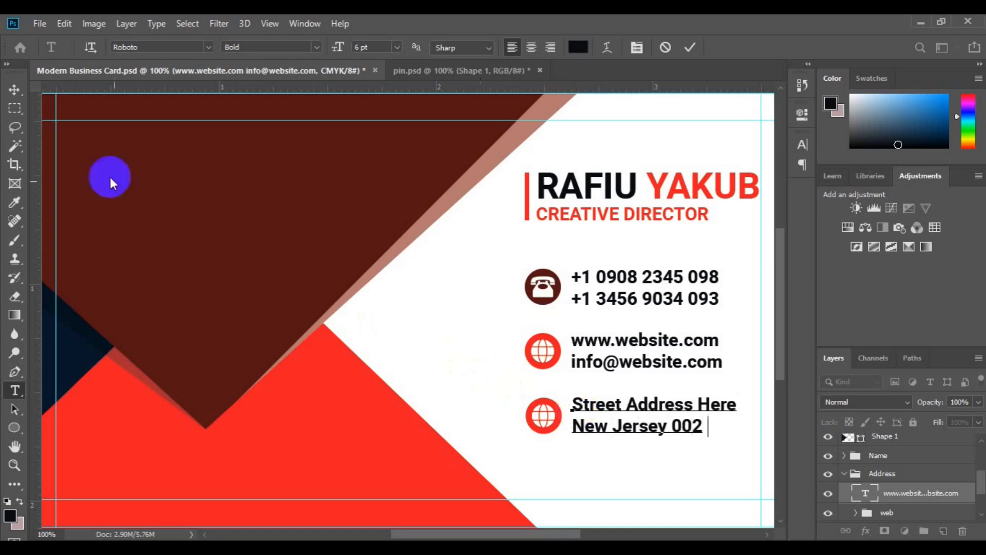
key("BackSpace")
type("1.")
key("ctrl+Return")
key("v")
Step: Delete the globe icon from the address row's circle
left_click(541, 420)
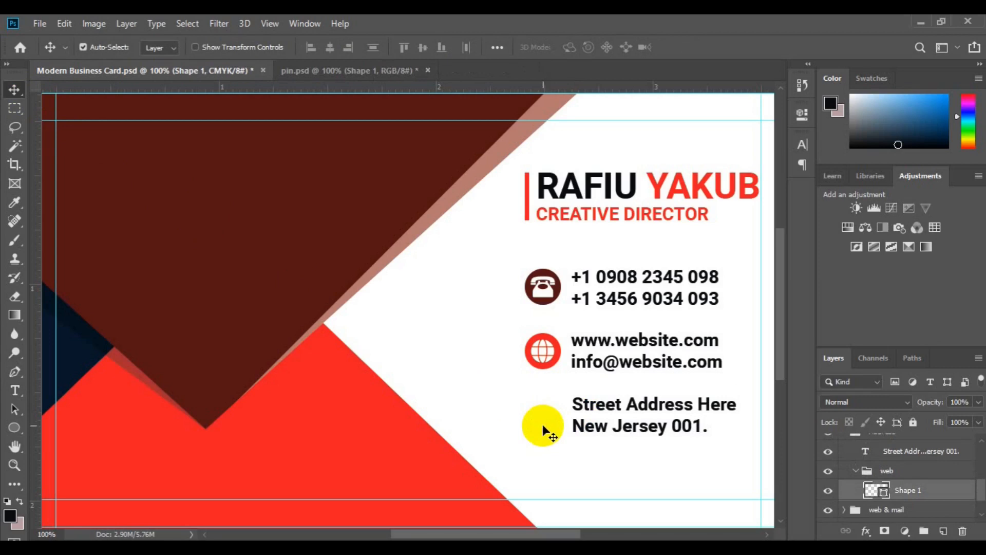
key("ctrl+z")
left_click(544, 422)
key("Delete")
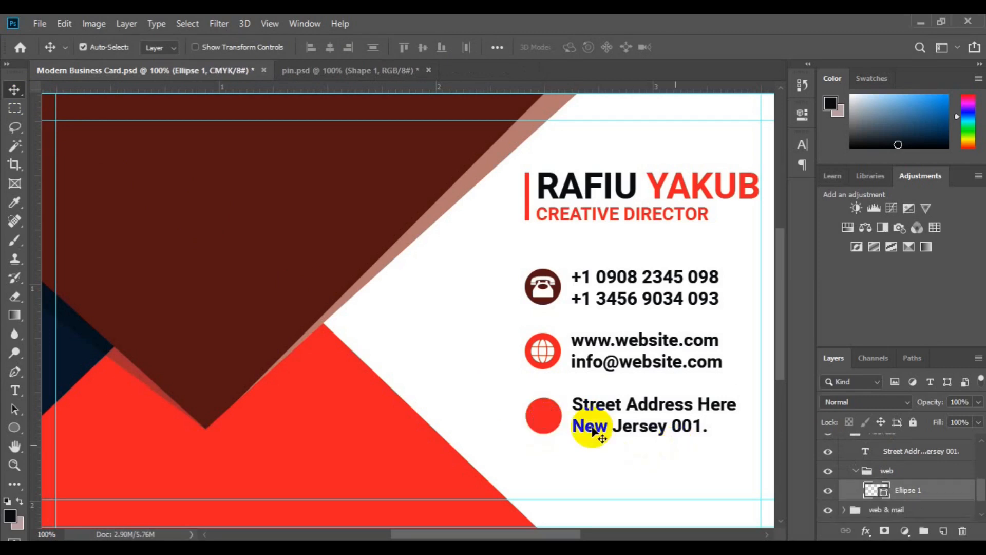
Step: Recolour the address circle with the dark red sampled from the phone icon
double_click(876, 490)
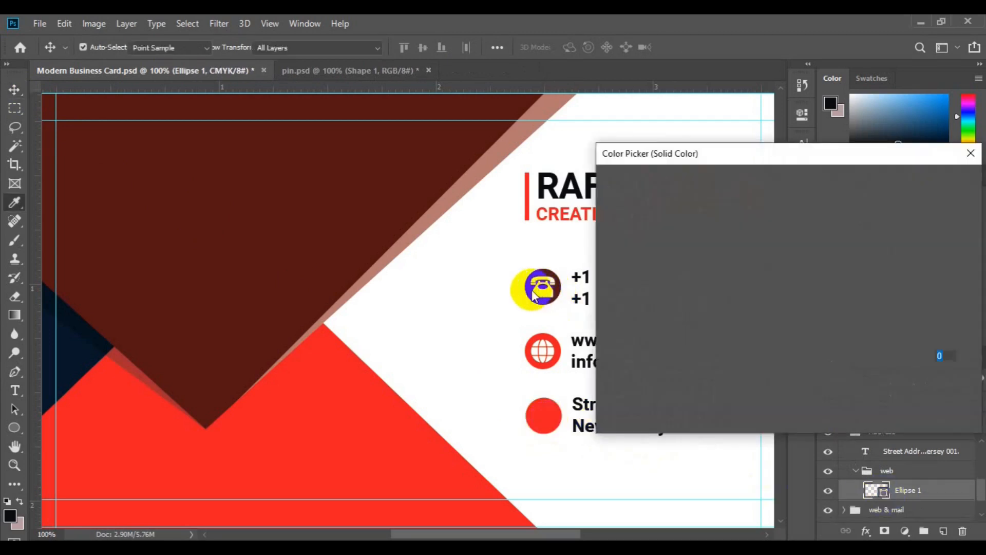
left_click(539, 286)
left_click(935, 180)
Step: Bring the pin shape from the pin document into the card and scale it down into the address circle
left_click(341, 70)
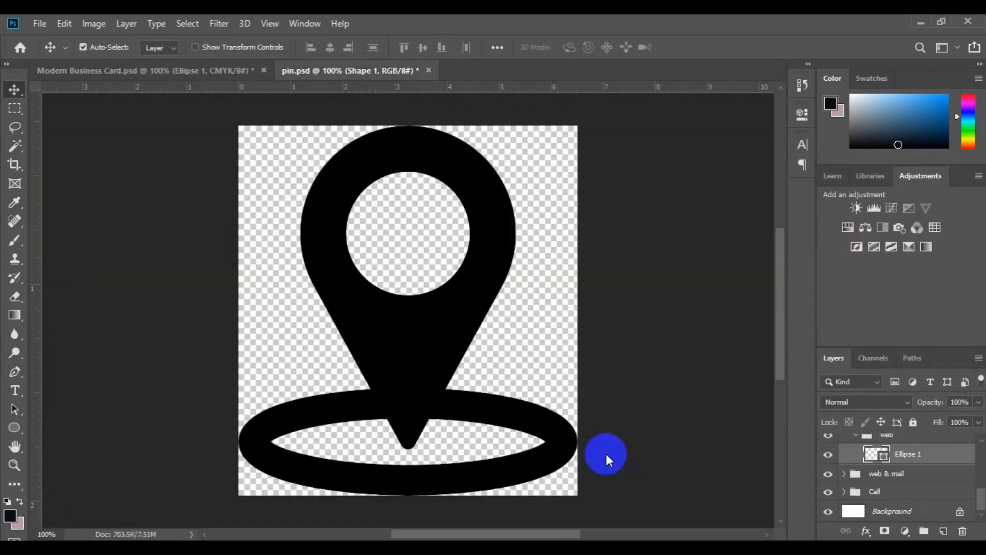
left_click_drag(429, 390, 537, 418)
key("ctrl+t")
left_click_drag(705, 232, 579, 418)
left_click_drag(512, 471, 627, 278)
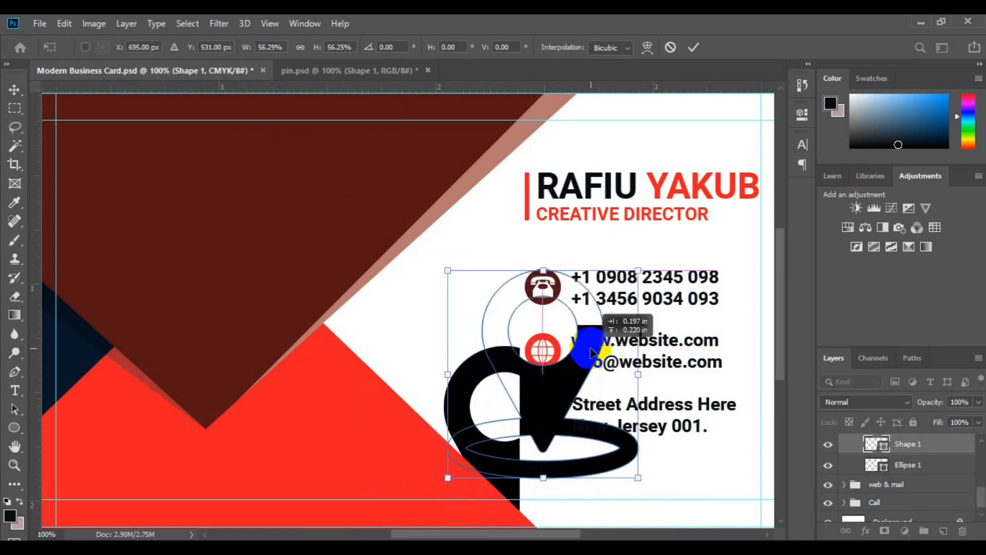
left_click_drag(638, 473, 544, 417)
key("Return")
Step: Make the pin icon white
left_click(900, 468, "shift")
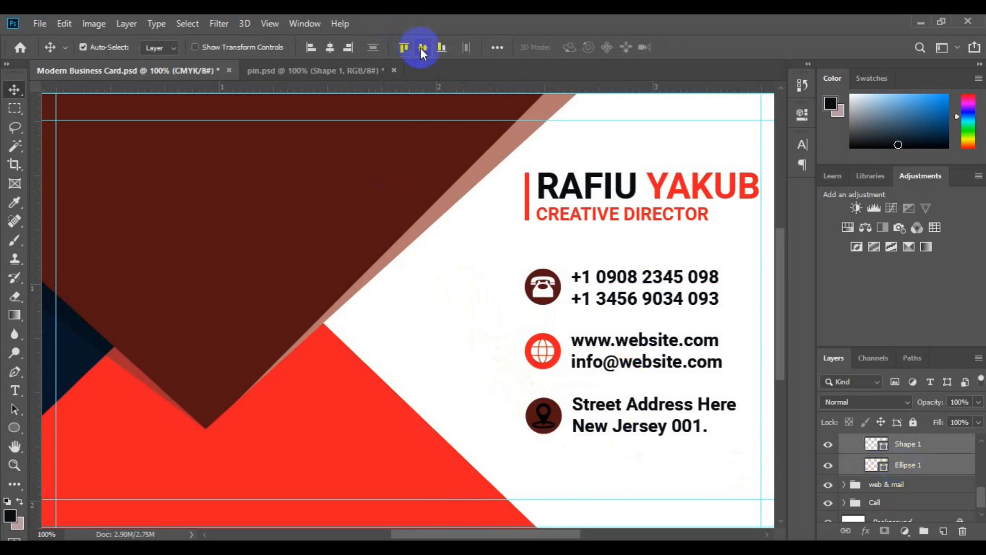
double_click(883, 451)
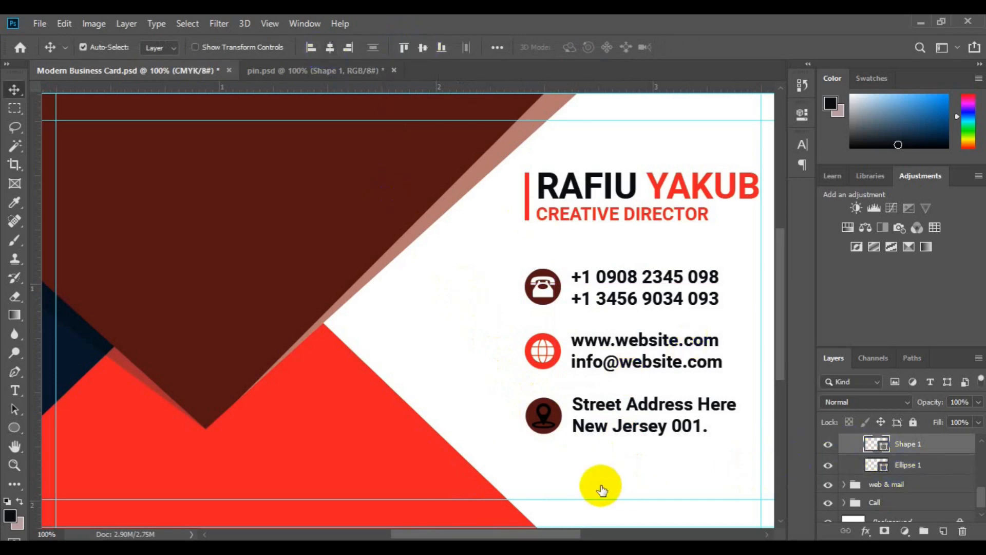
left_click(583, 468)
left_click(918, 184)
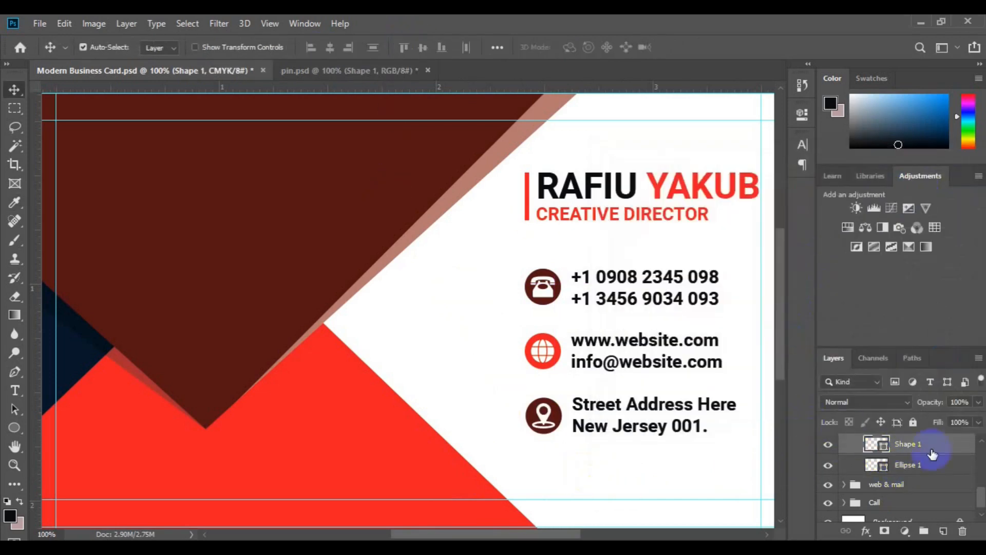
Step: Group the Address, web & mail and Call groups together
left_click(983, 447)
left_click(854, 492)
left_click(843, 452)
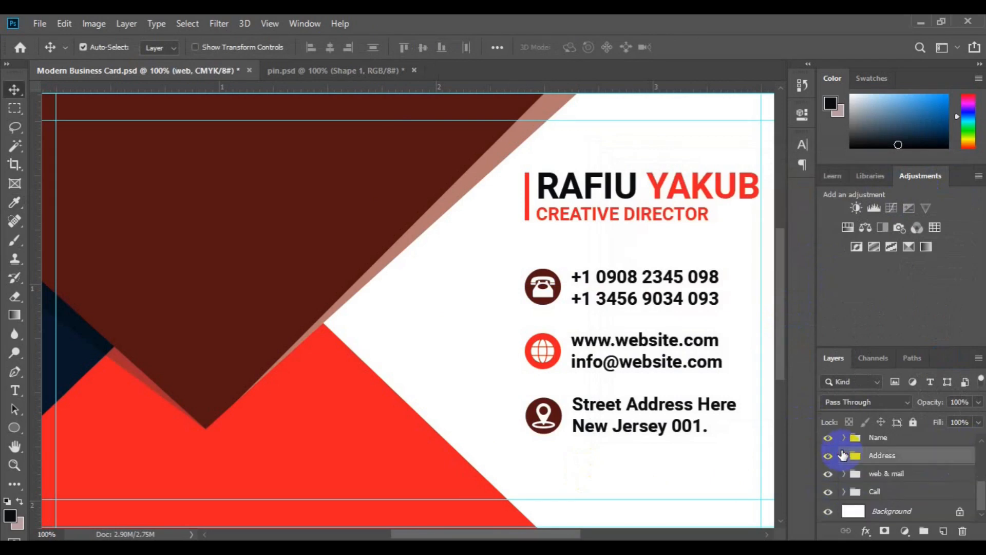
left_click(873, 493, "shift")
key("ctrl+g")
left_click(901, 462)
left_click(893, 492, "ctrl")
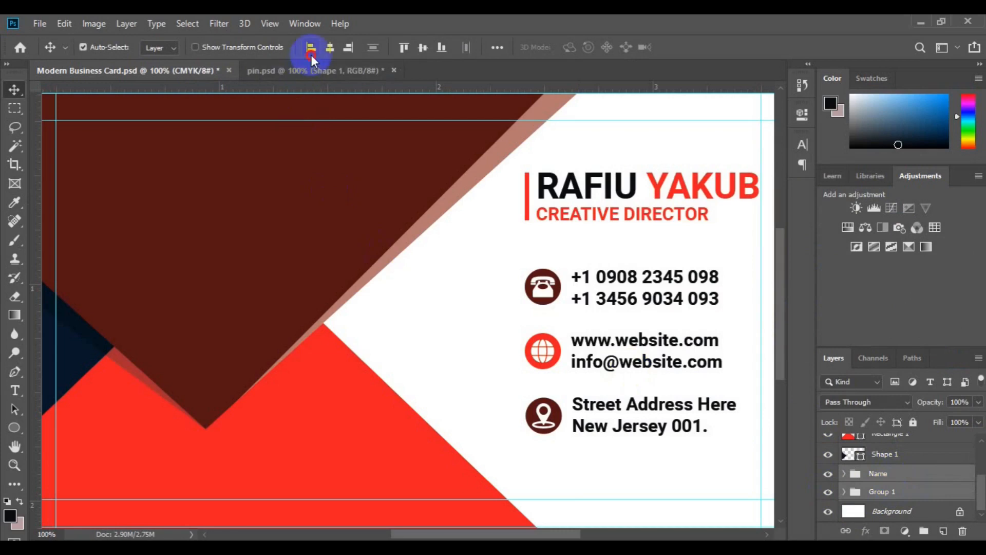
Step: With the Custom Shape tool, add a new layer above Shape 4 for the logo
key("ctrl+minus")
key("ctrl+minus")
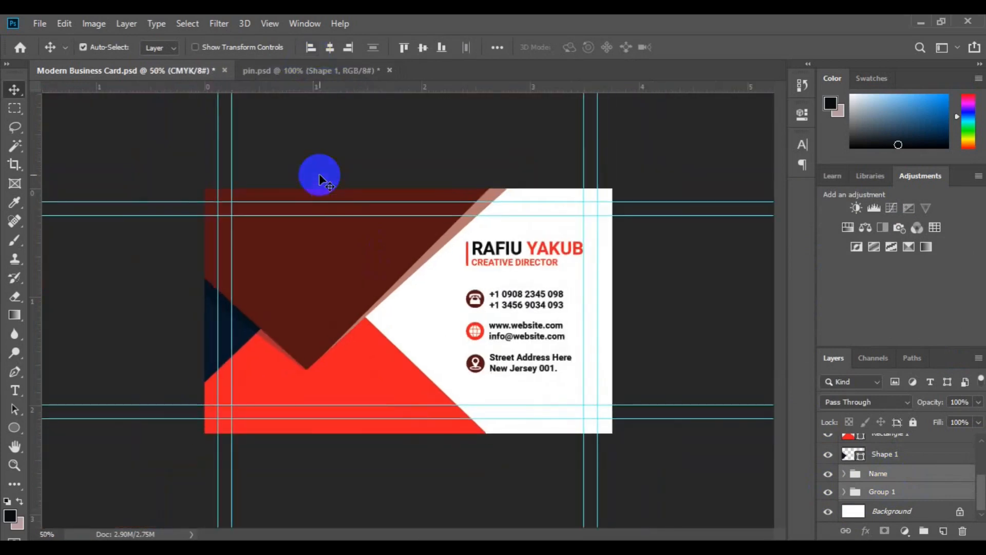
left_click(216, 368)
left_click(18, 430)
left_click(72, 496)
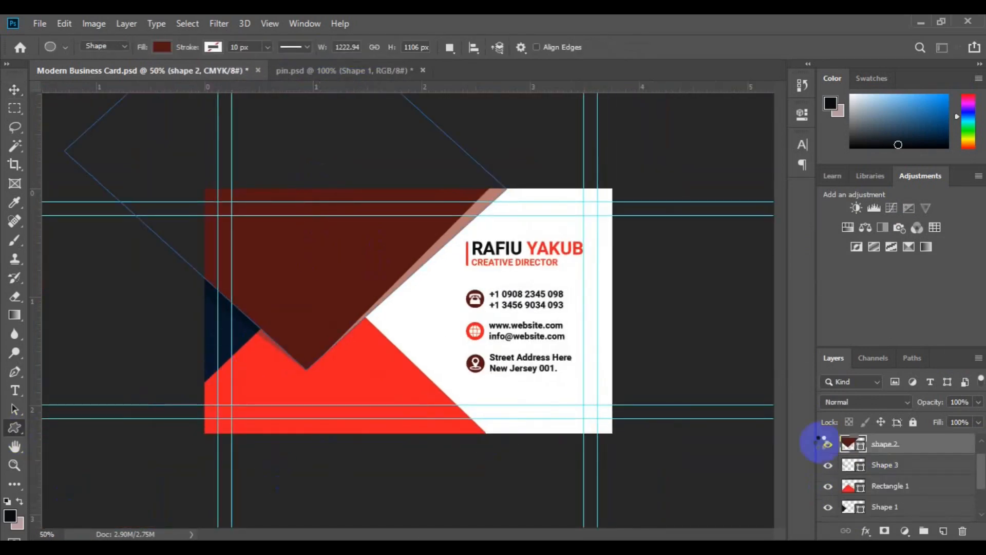
left_click(943, 530)
left_click_drag(982, 457, 982, 450)
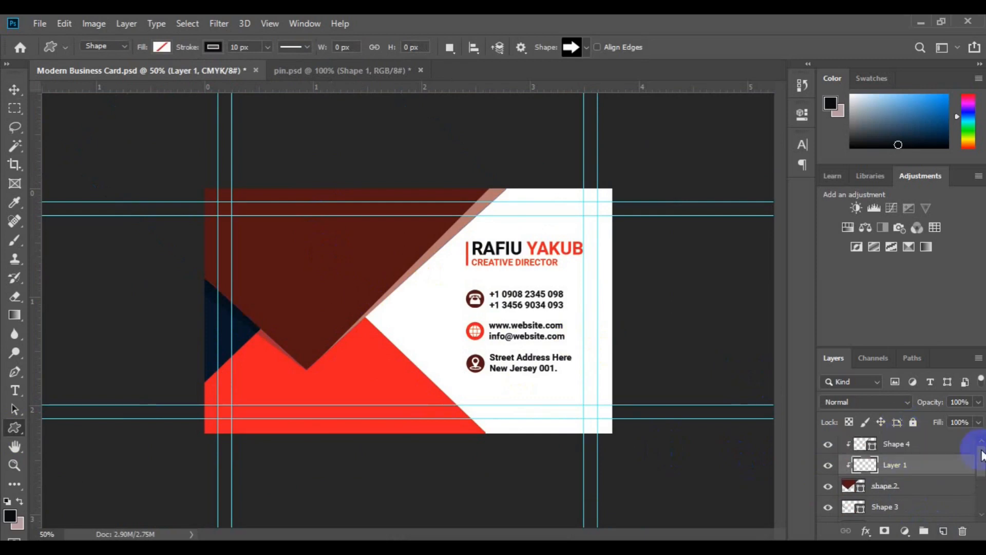
key("ctrl+z")
left_click(905, 449)
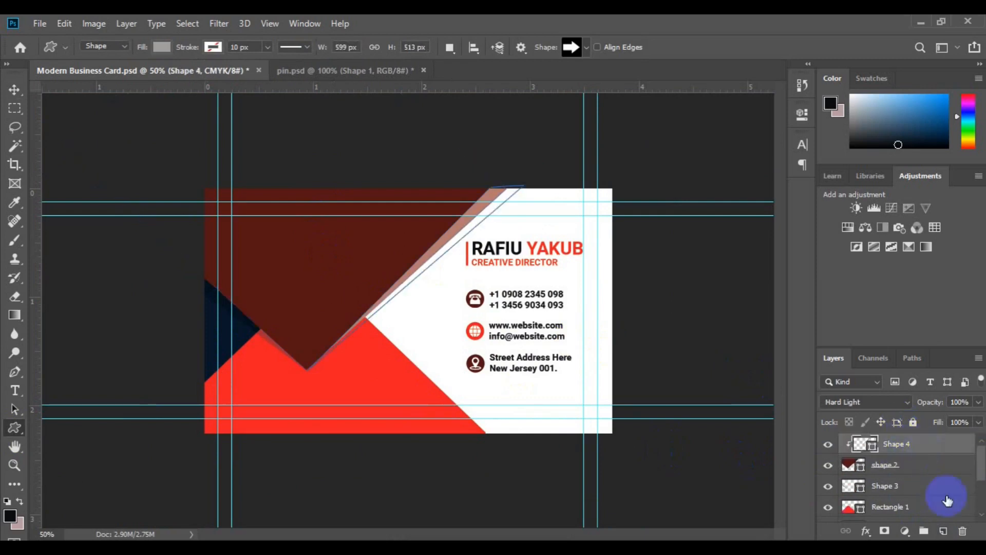
left_click(944, 530)
Step: Draw a white four-diamond shape with no outline on the dark red area
left_click(585, 48)
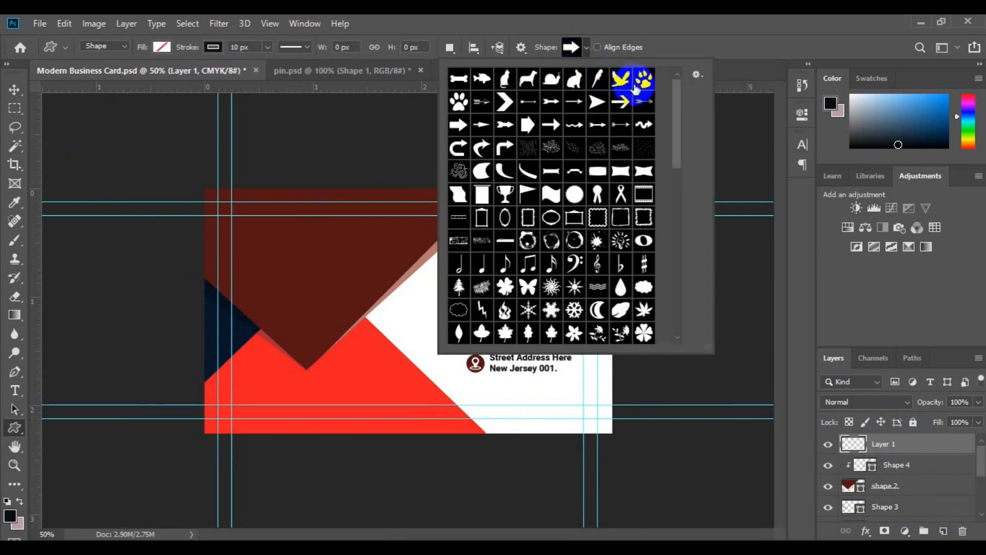
left_click_drag(673, 161, 680, 235)
left_click(621, 244)
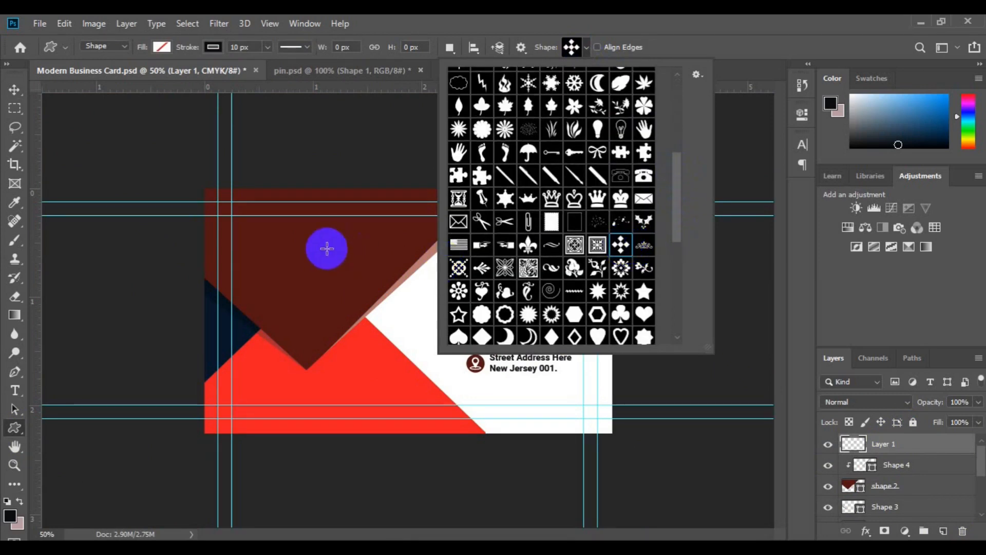
left_click(162, 47)
left_click(101, 123)
left_click(217, 47)
left_click(151, 77)
left_click(15, 427)
left_click_drag(288, 240, 316, 275)
key("v")
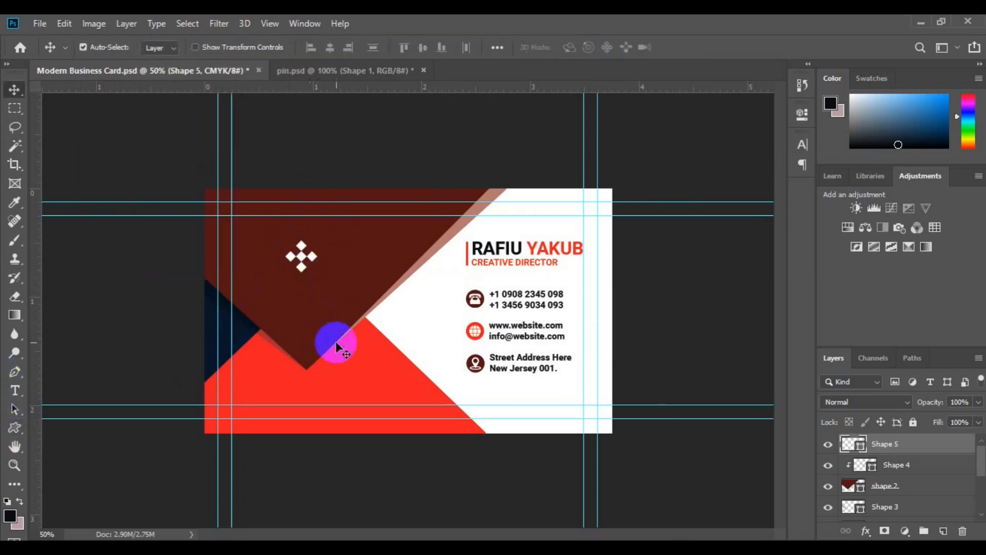
left_click(14, 390)
left_click(943, 531)
Step: Add white BRAND NAME text just below the logo
left_click(284, 294)
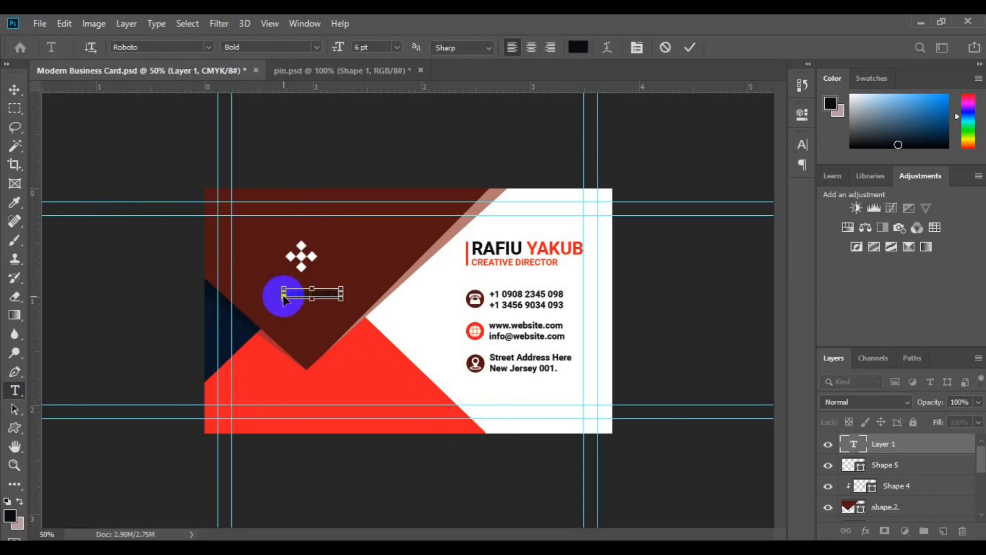
left_click(577, 46)
left_click(426, 306)
left_click(925, 180)
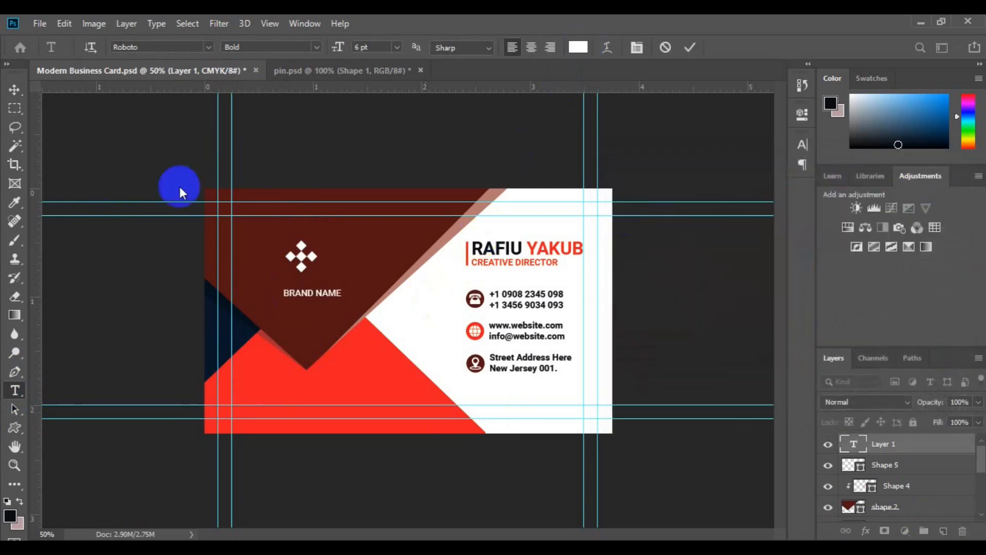
left_click(14, 89)
left_click_drag(305, 293, 293, 282)
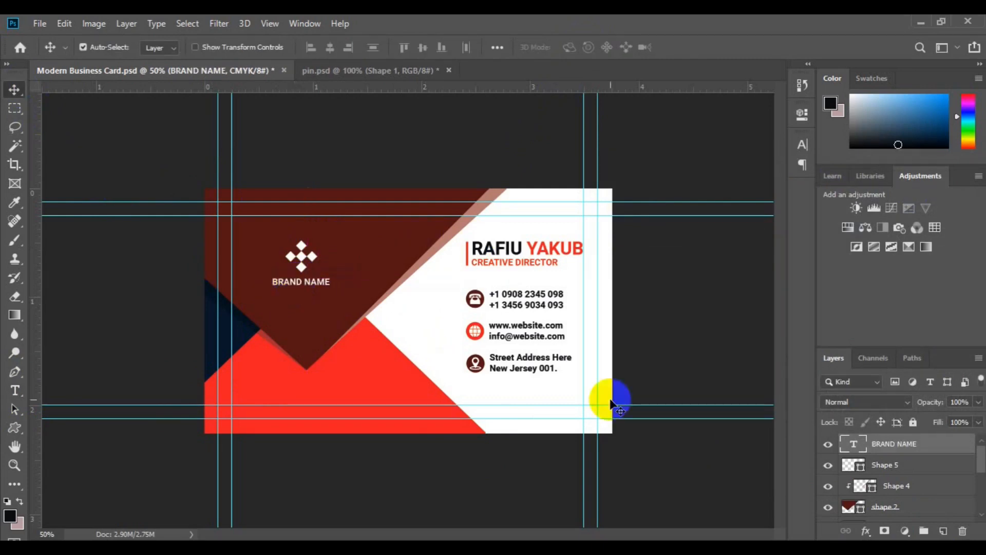
Step: Centre the logo and BRAND NAME on each other and move both up-left
left_click(874, 465, "shift")
left_click(331, 50)
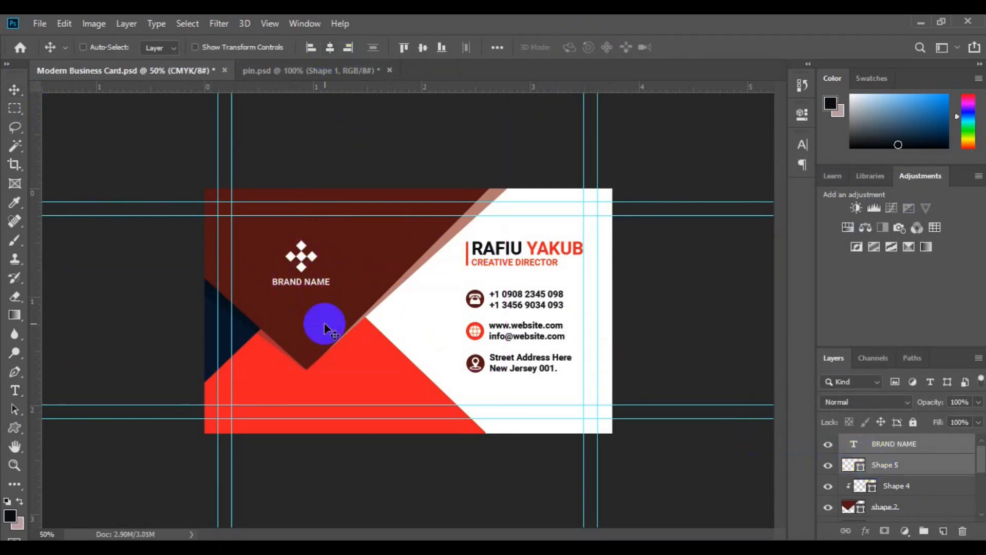
key("ctrl+t")
left_click_drag(301, 280, 289, 254)
key("Return")
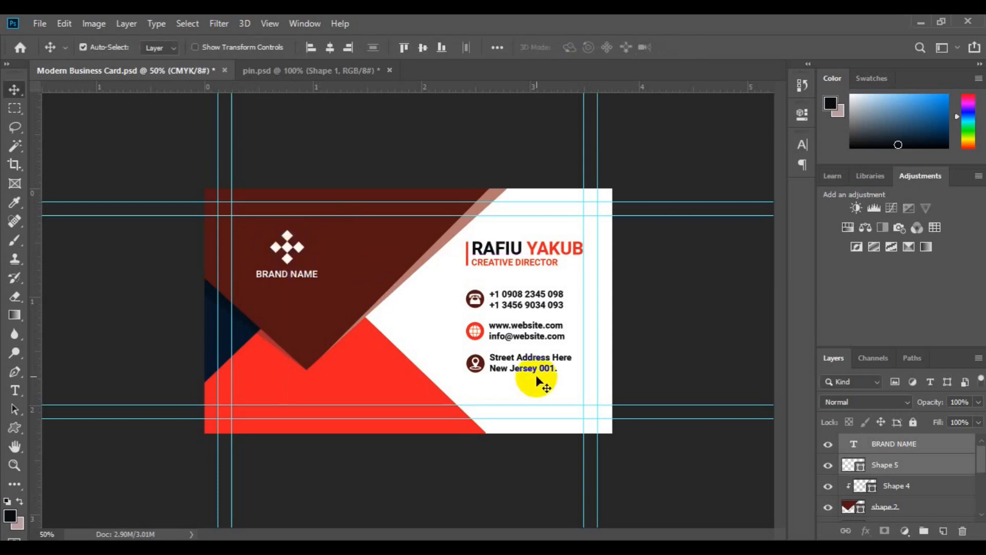
key("ctrl+minus")
left_click_drag(981, 459, 981, 514)
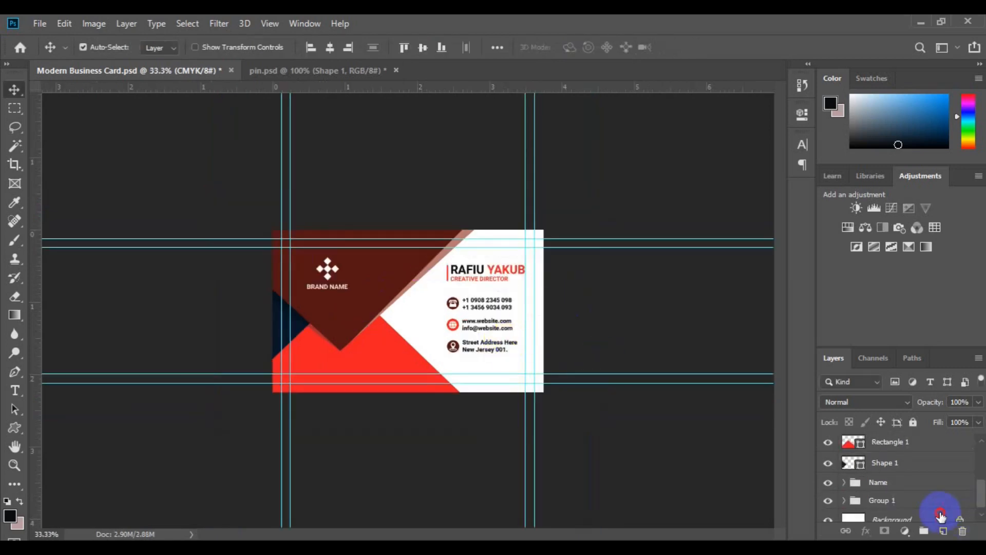
Step: Copy the world map layer from the pin document into the card and centre it
left_click(923, 514)
left_click(345, 75)
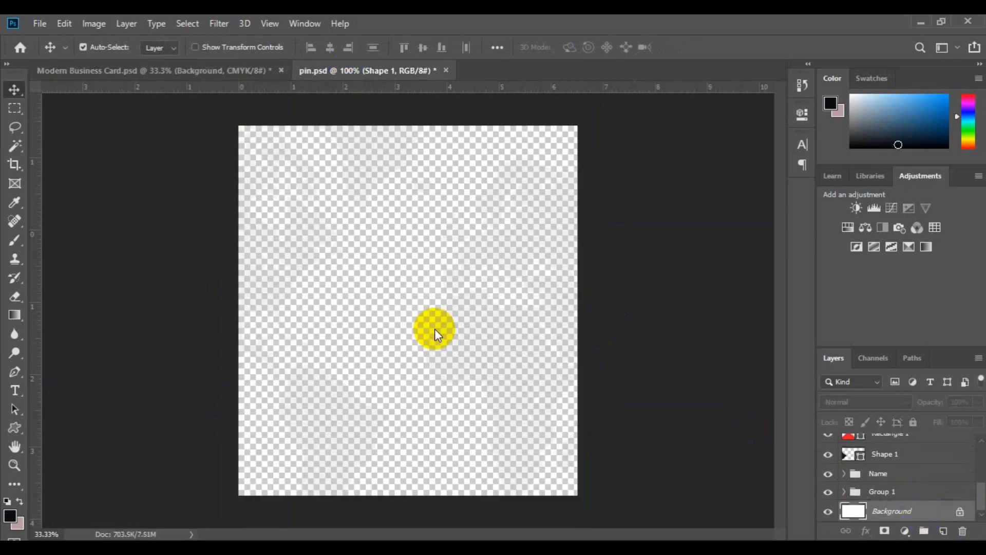
left_click_drag(379, 315, 327, 265)
left_click_drag(371, 369, 315, 224)
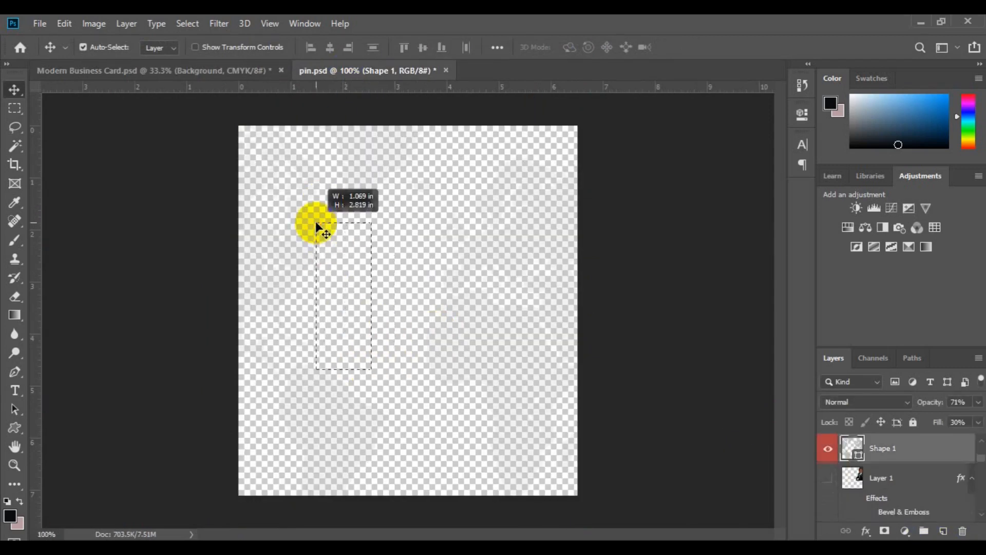
left_click_drag(879, 448, 364, 316)
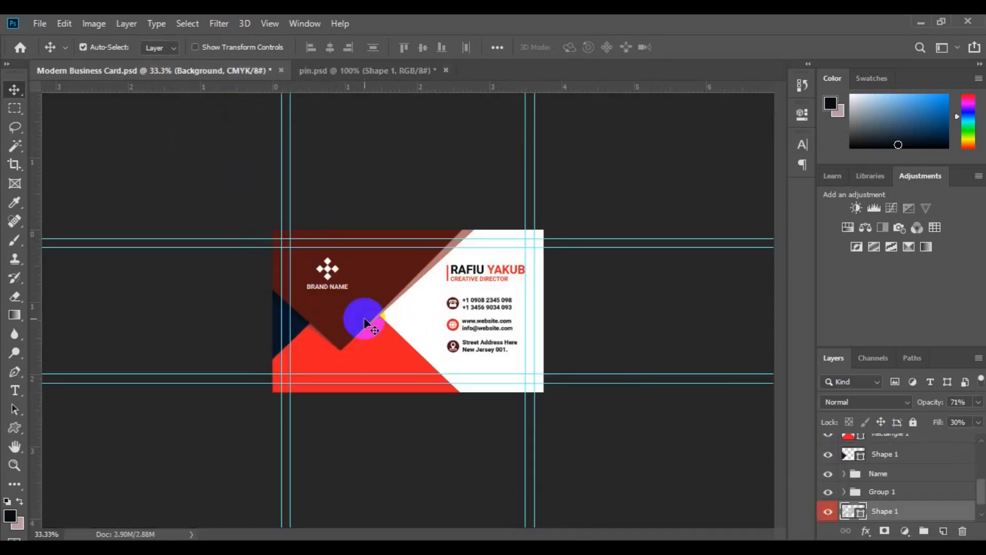
key("ctrl+a")
left_click(422, 47)
left_click(330, 47)
key("ctrl+d")
Step: Flip the world map horizontally
key("ctrl+plus")
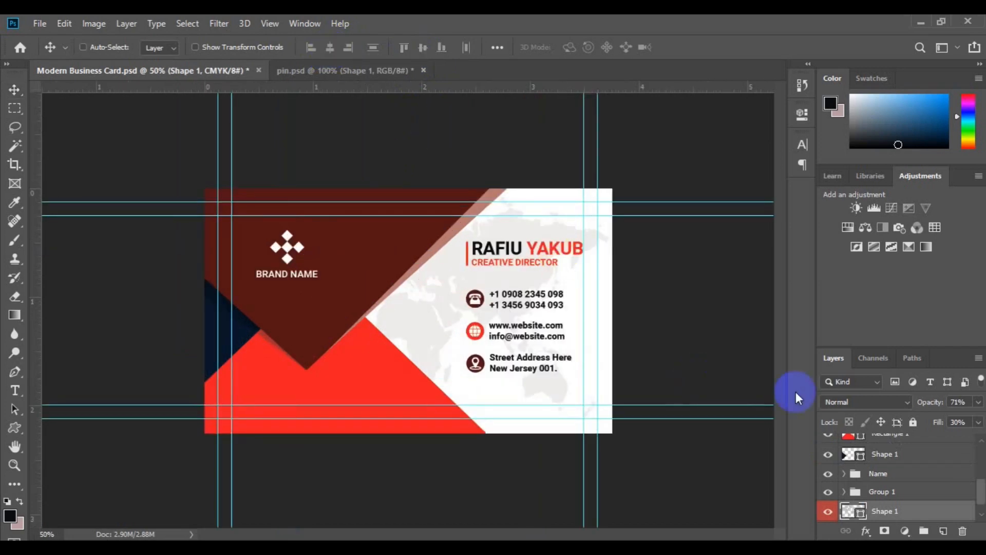
key("ctrl+t")
right_click(528, 345)
left_click(571, 329)
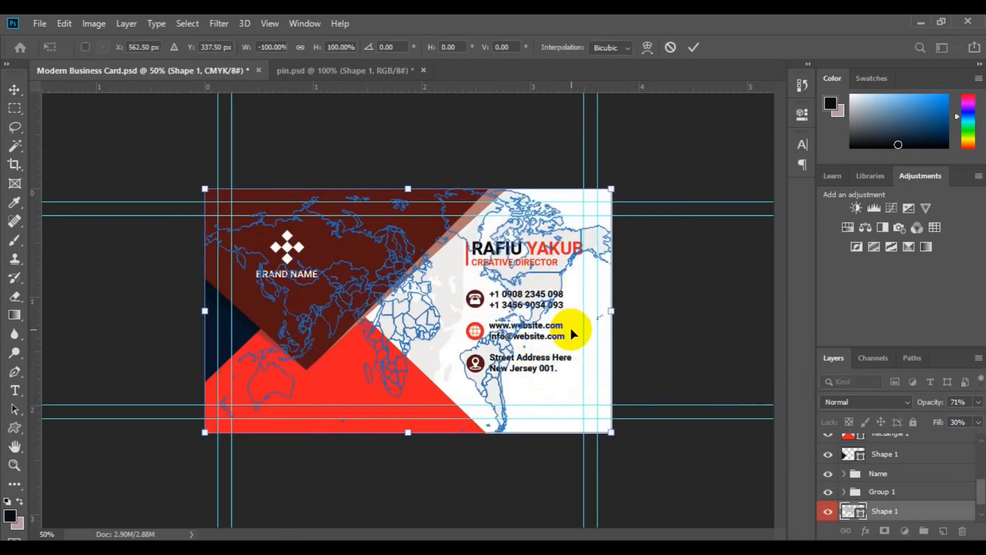
key("Return")
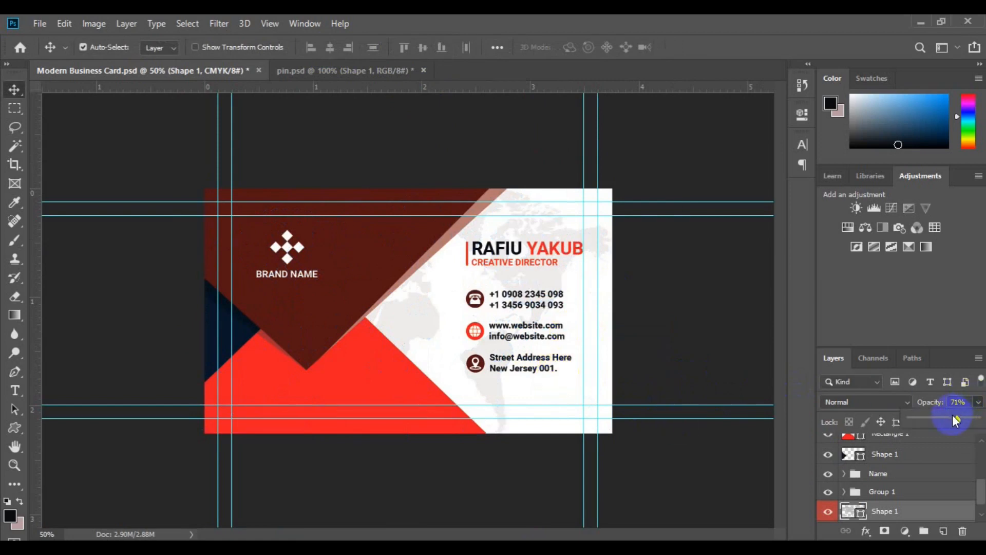
Step: Lower the map's opacity to 60% and zoom out to review the whole card
left_click_drag(951, 421, 949, 420)
left_click_drag(426, 319, 426, 319)
key("ctrl+minus")
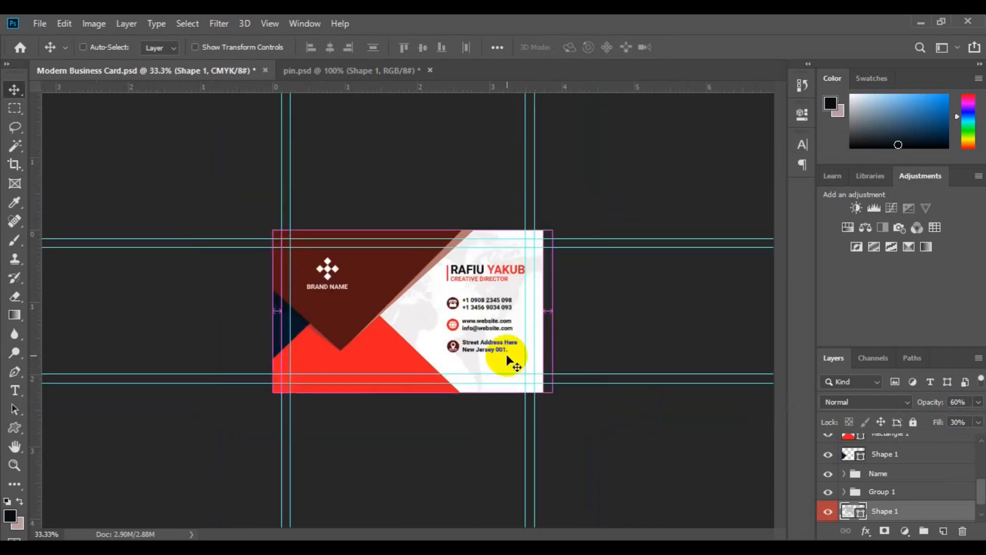
key("ctrl+minus")
key("ctrl+0")
key("ctrl+minus")
key("ctrl+minus")
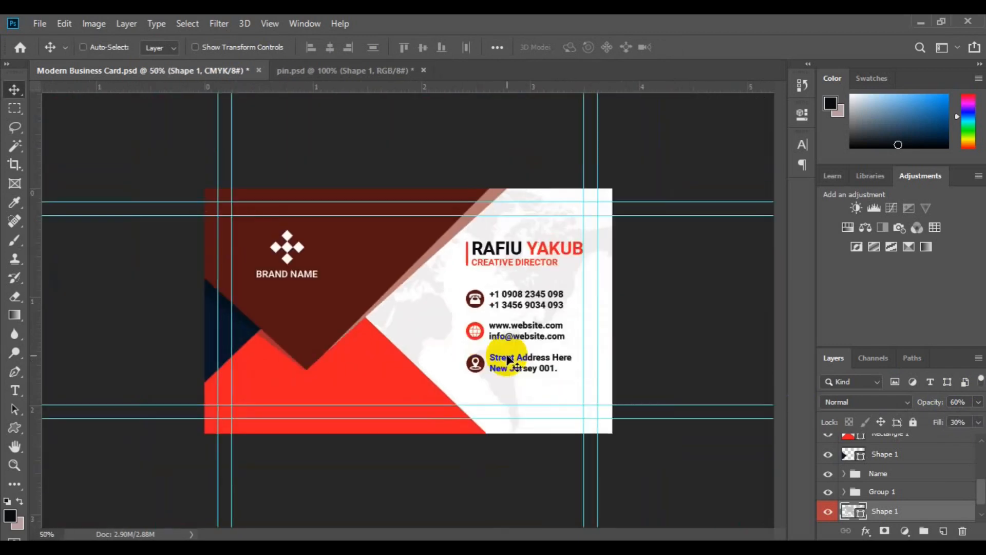